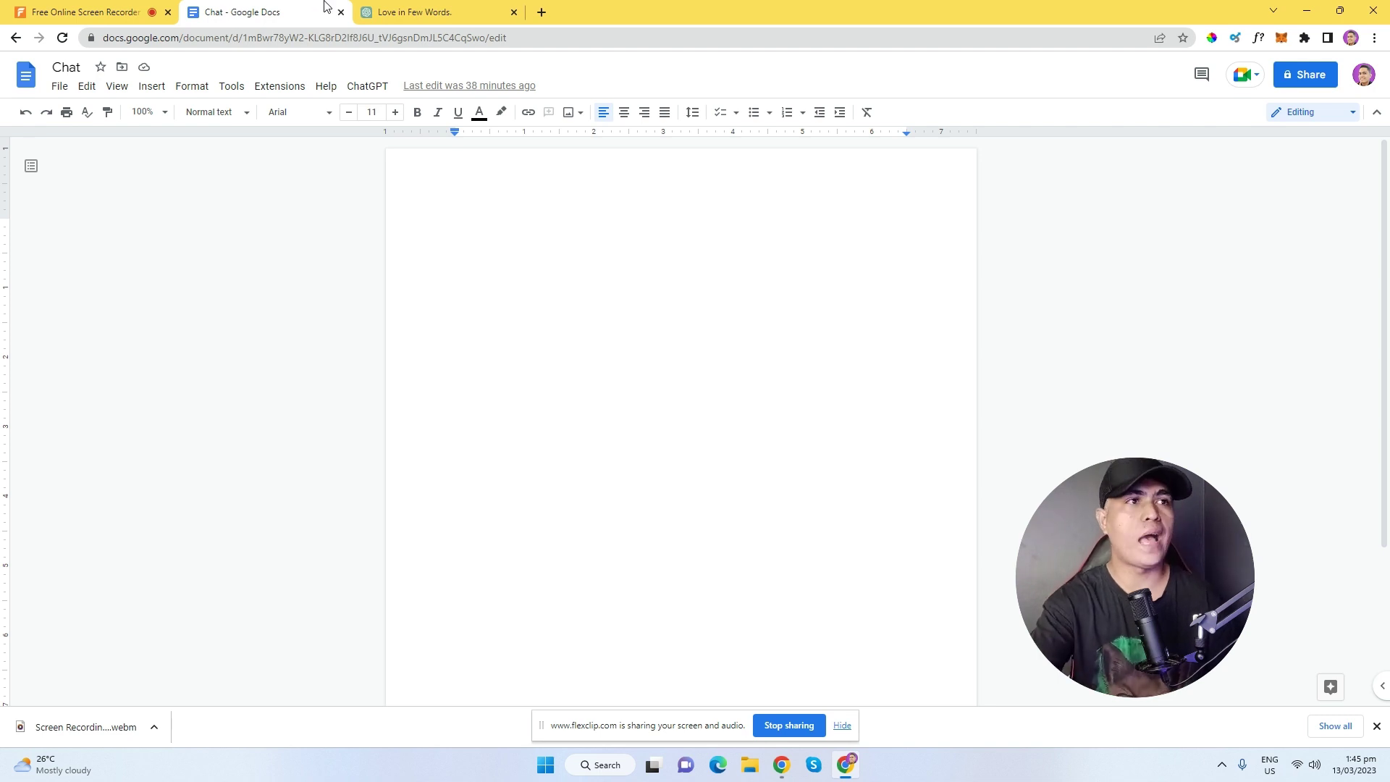
Switch to the ChatGPT chat and examine its 40-word answer about love.
click(427, 11)
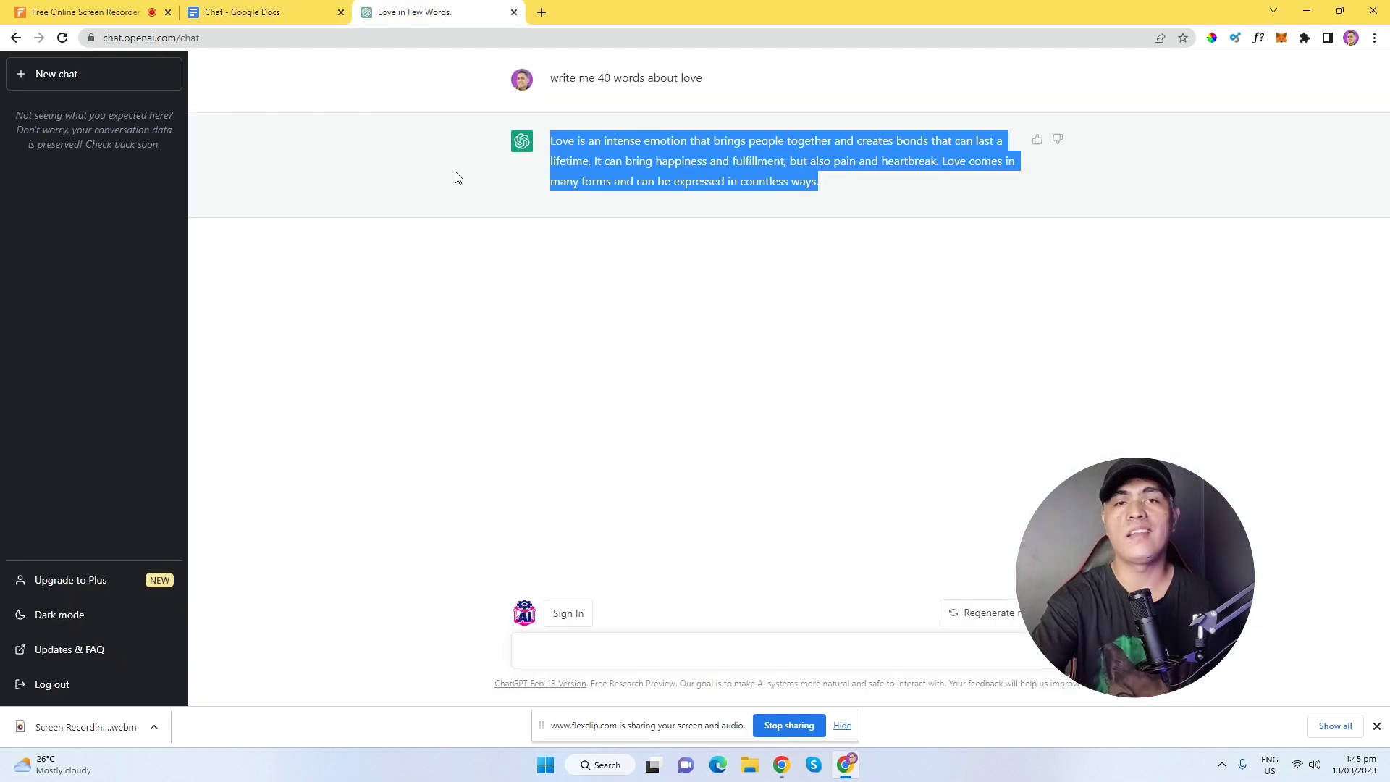
click(483, 220)
drag(549, 141, 875, 185)
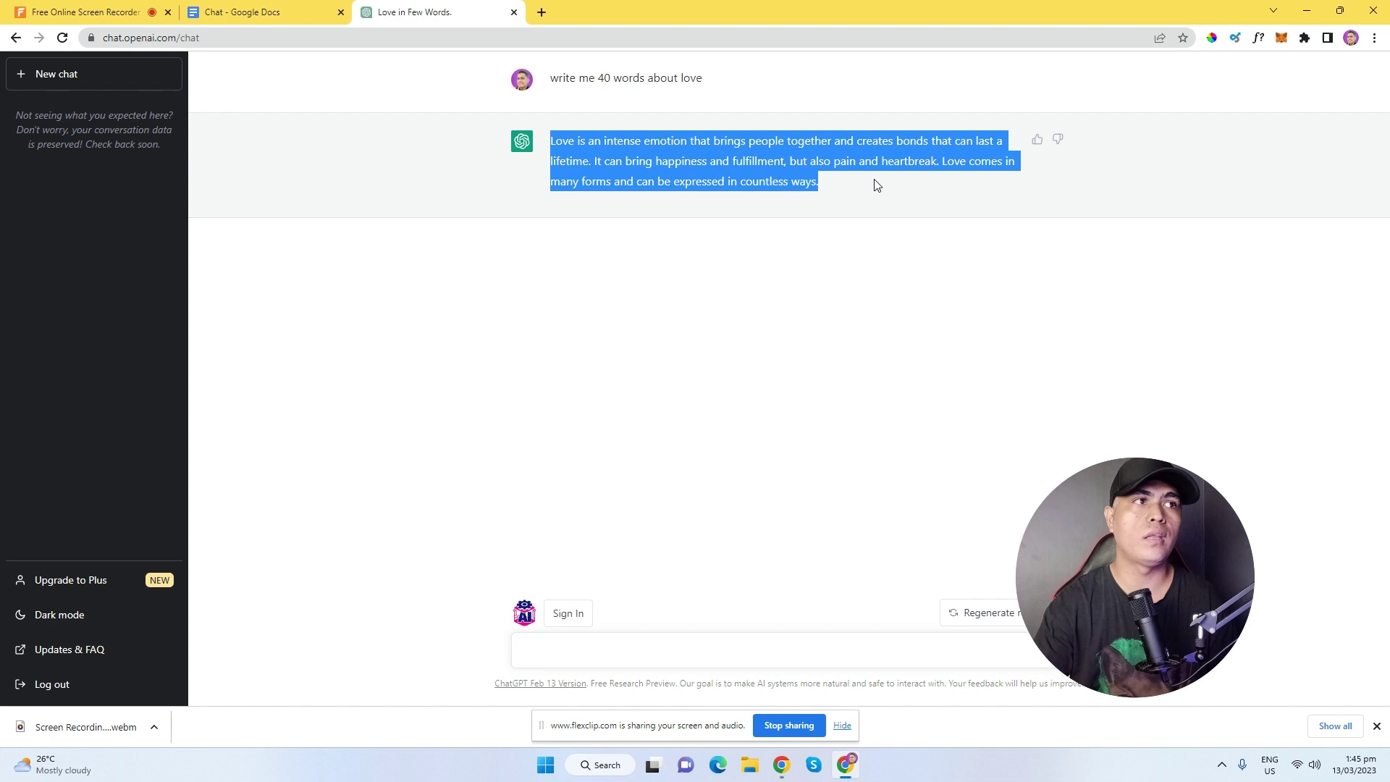
Switch to the Chat document in Google Docs, bring up the ChatGPT Start Chat message prompt and dismiss it.
click(243, 12)
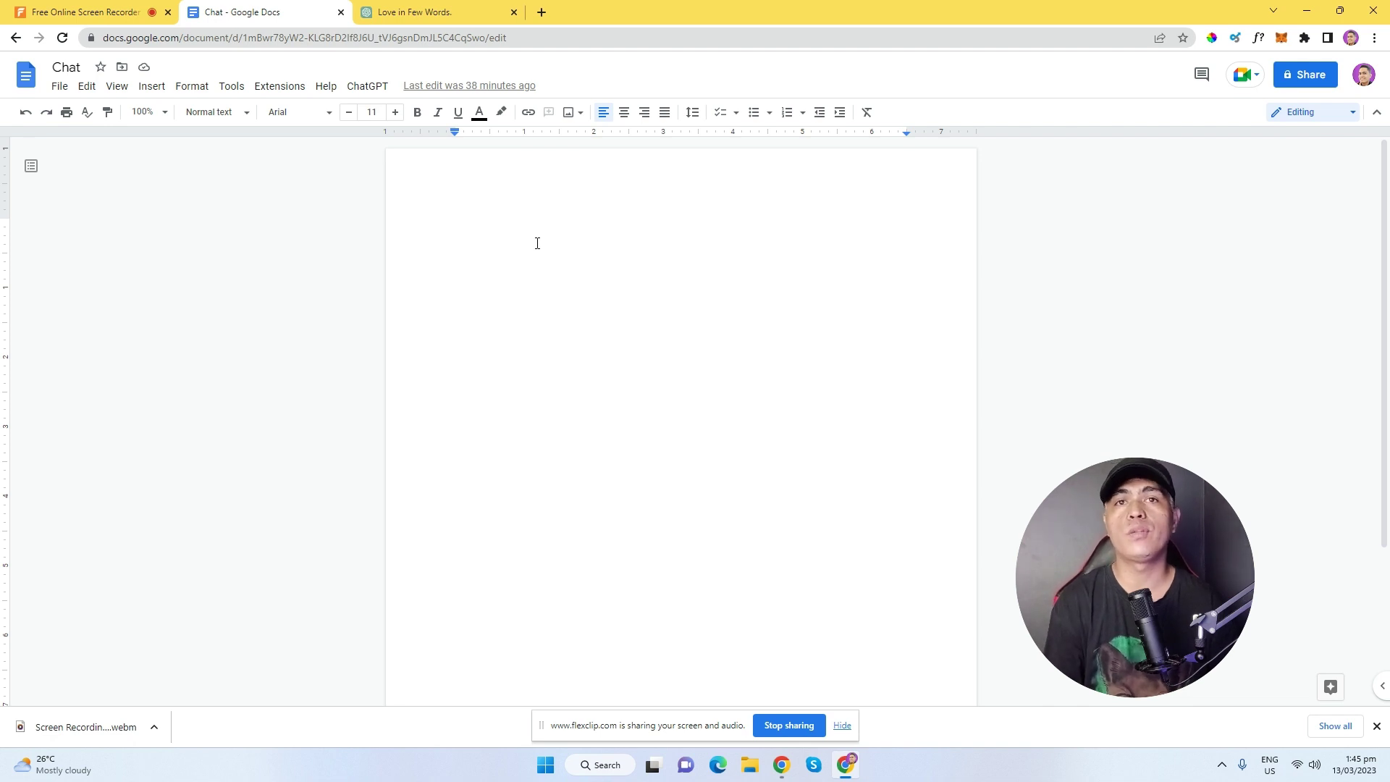
key(BackSpace)
click(370, 86)
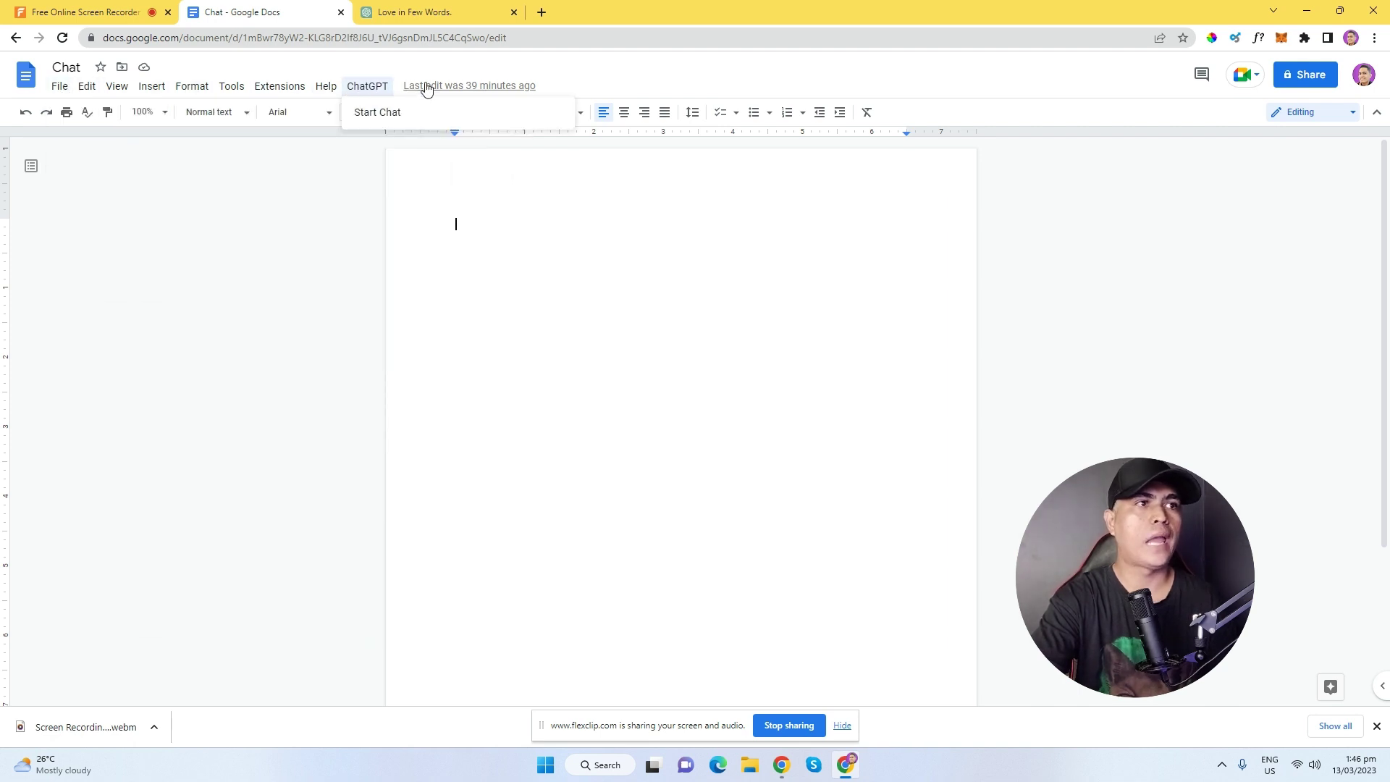
click(398, 116)
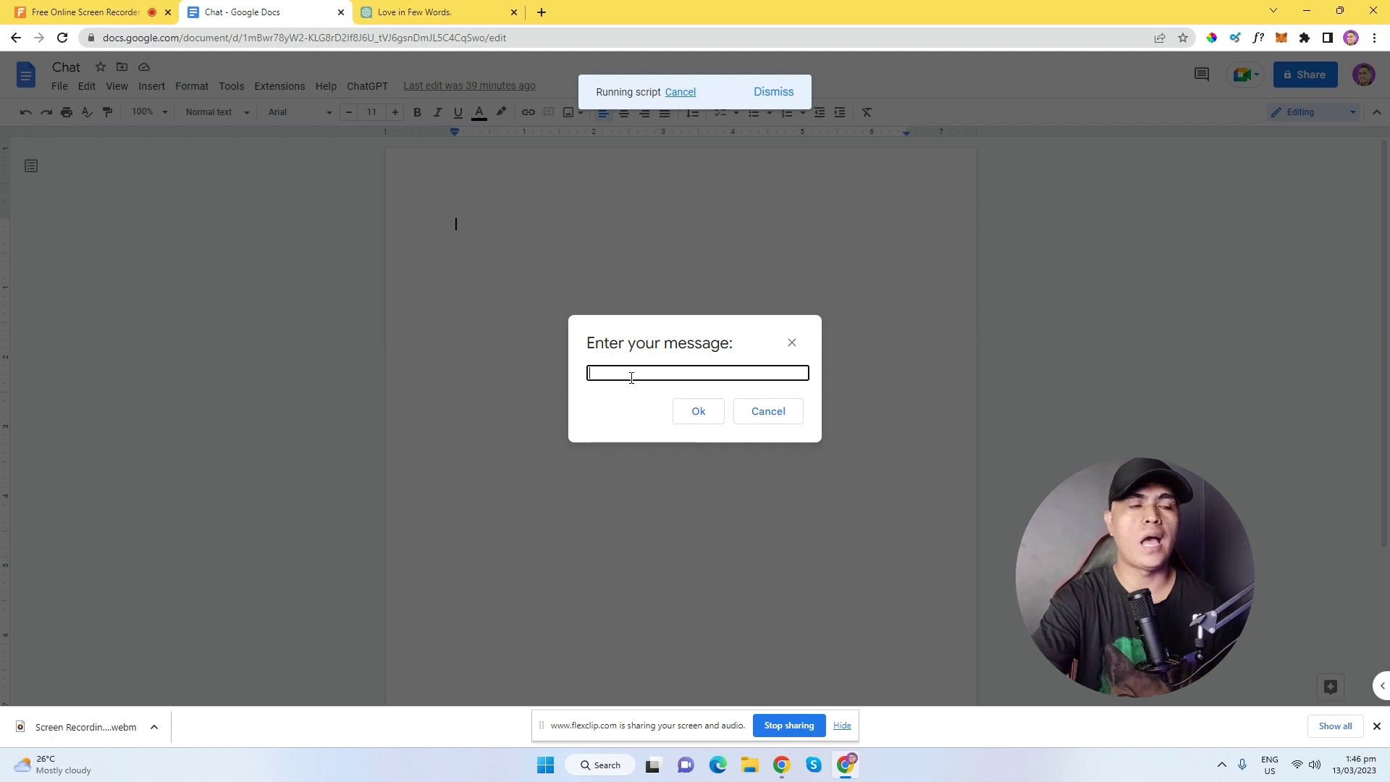
click(792, 342)
Switch to the ChatGPT chat and examine the answer about love and the notice about missing conversation history.
click(455, 12)
click(477, 202)
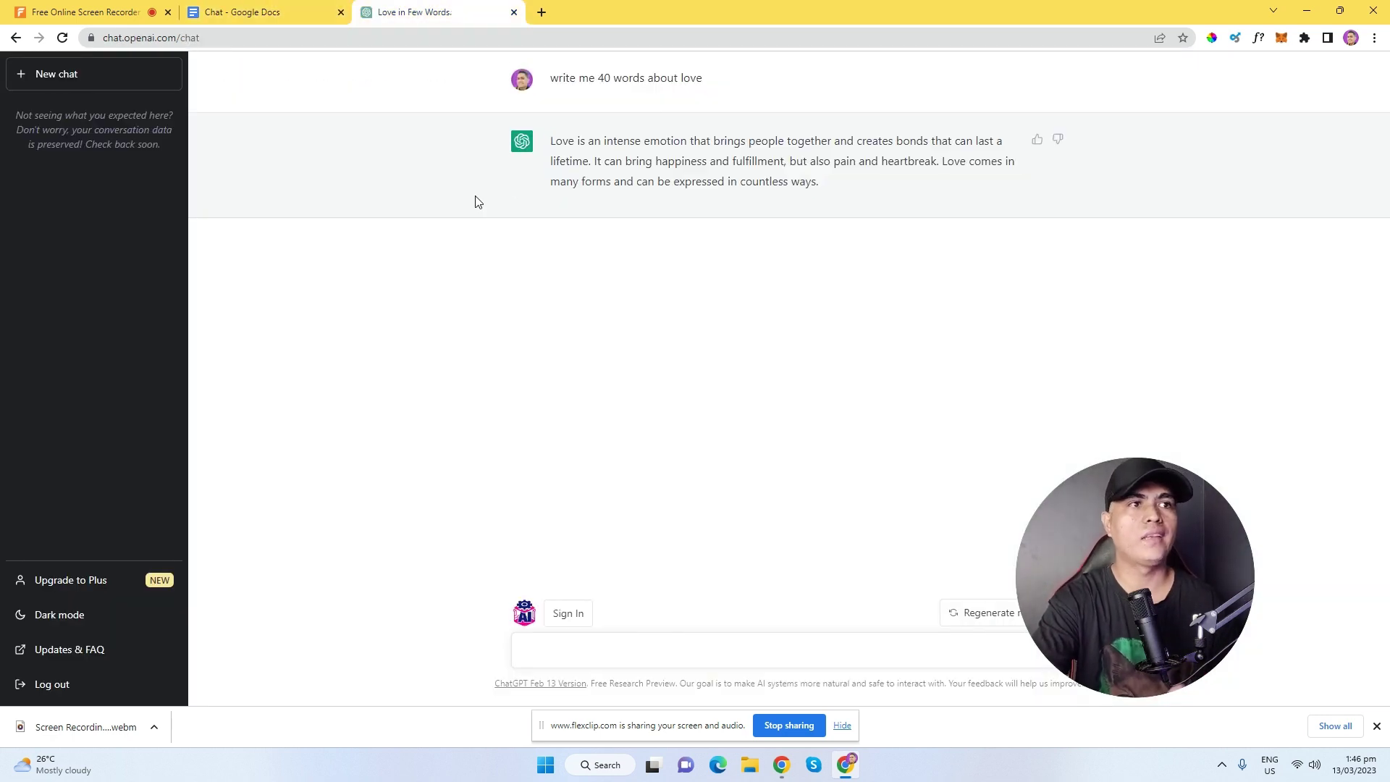
drag(567, 150, 797, 217)
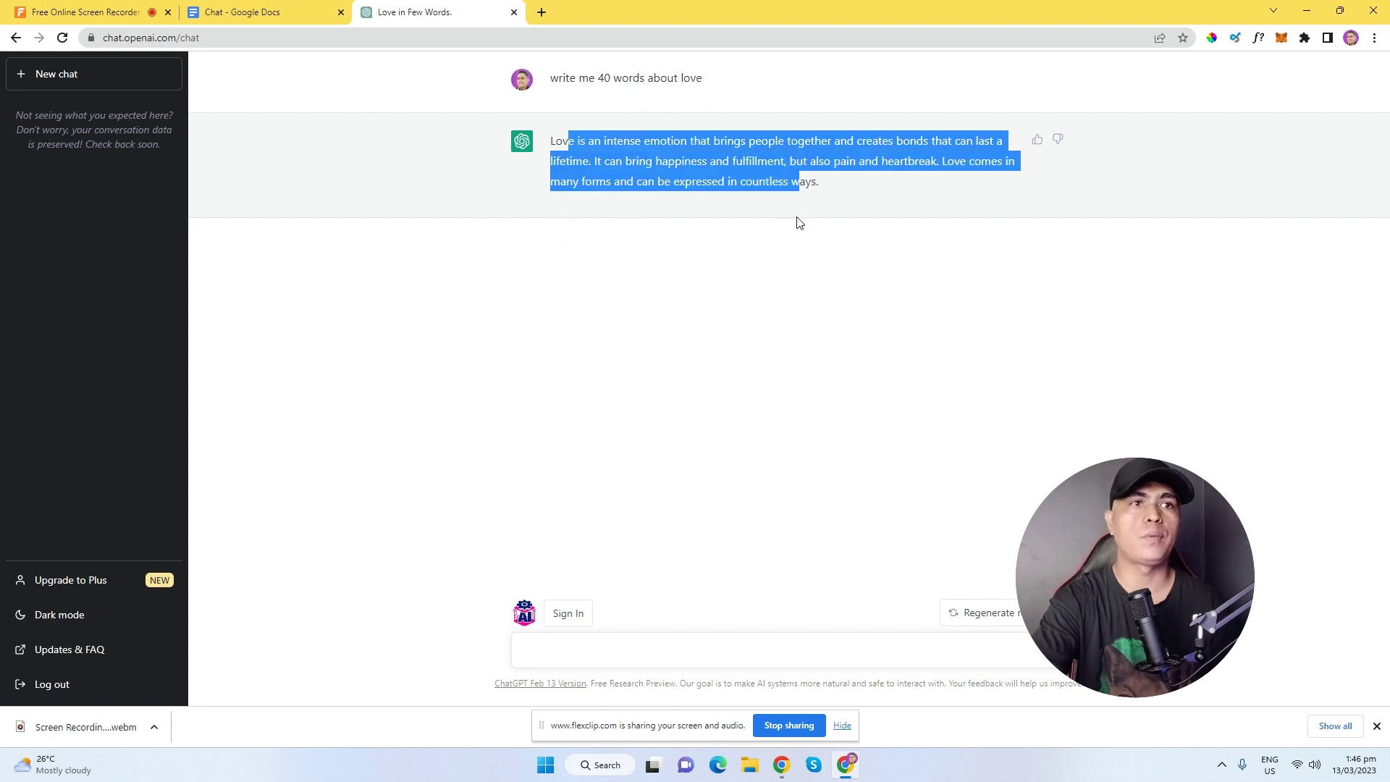
click(476, 228)
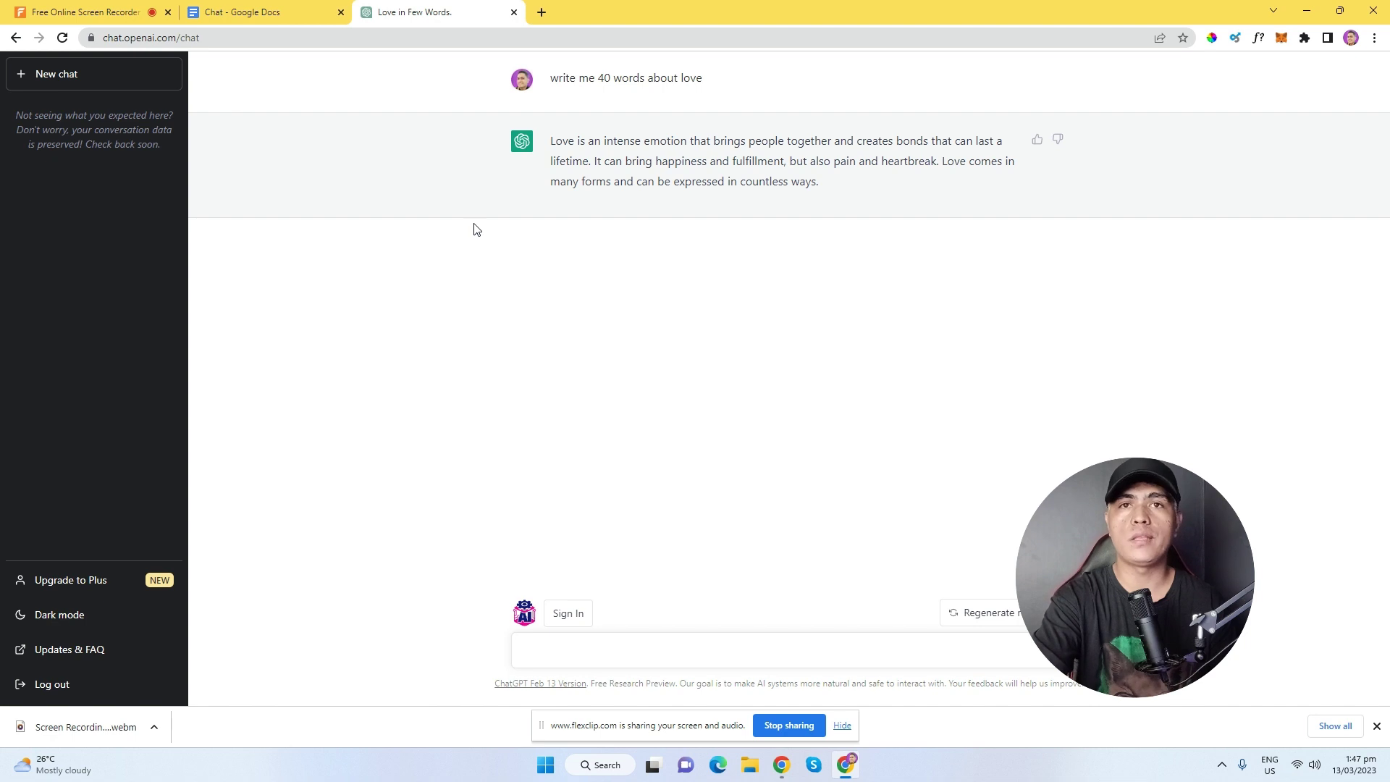
drag(44, 117, 146, 174)
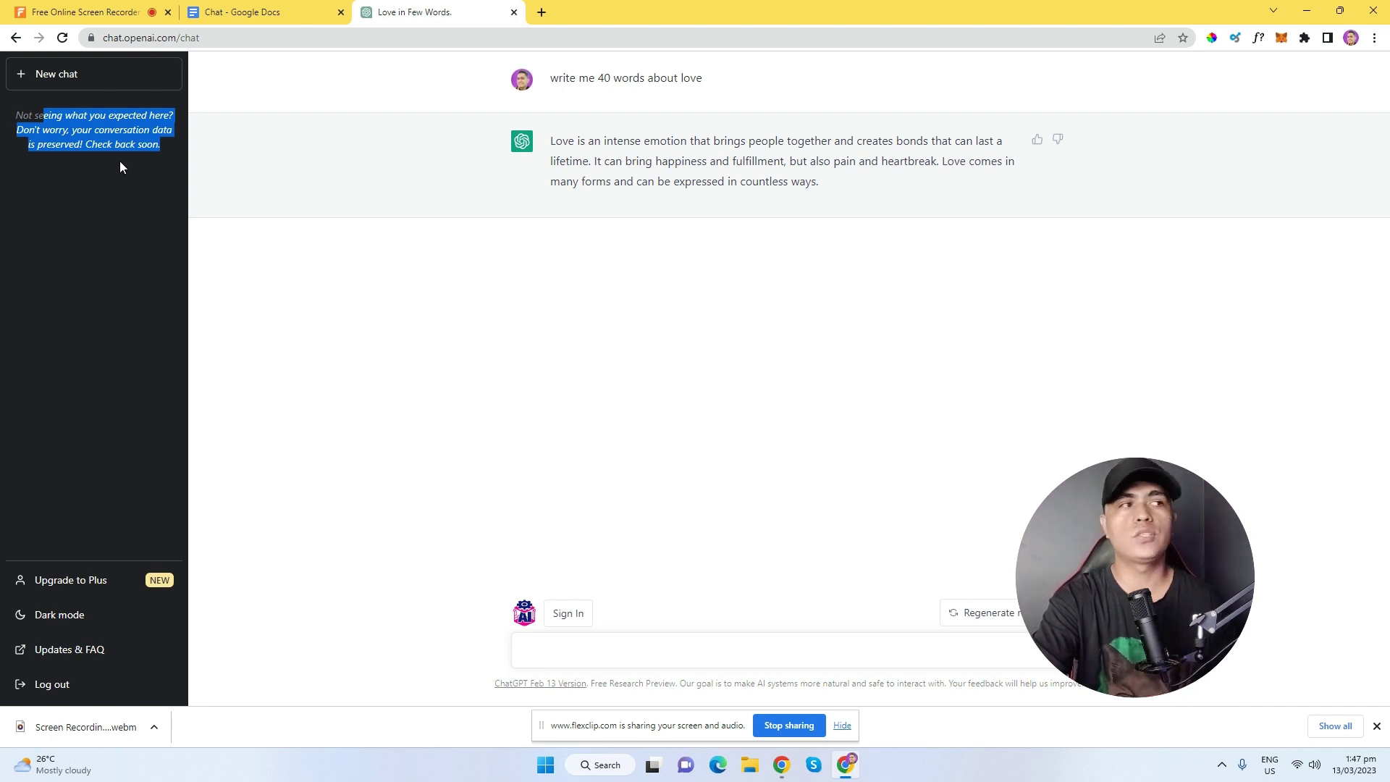
click(61, 159)
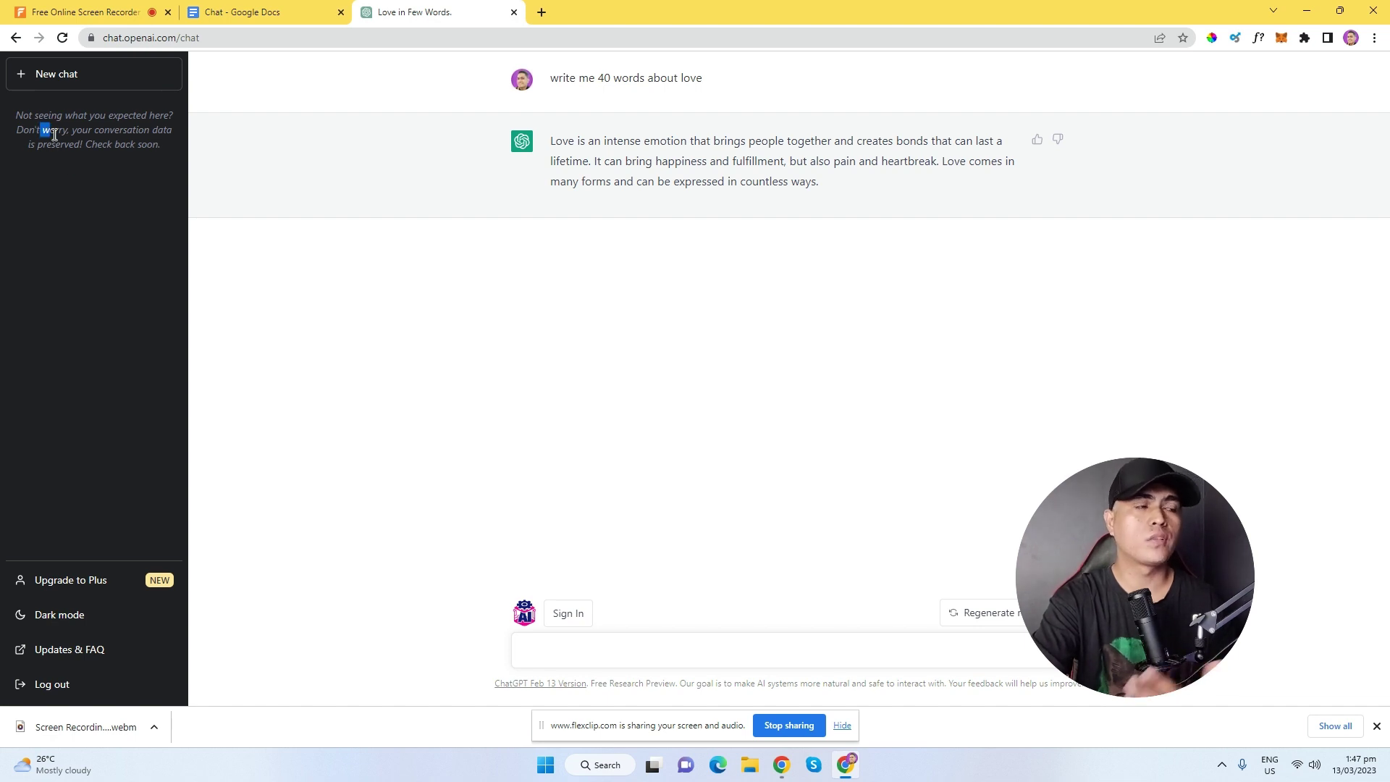
click(275, 10)
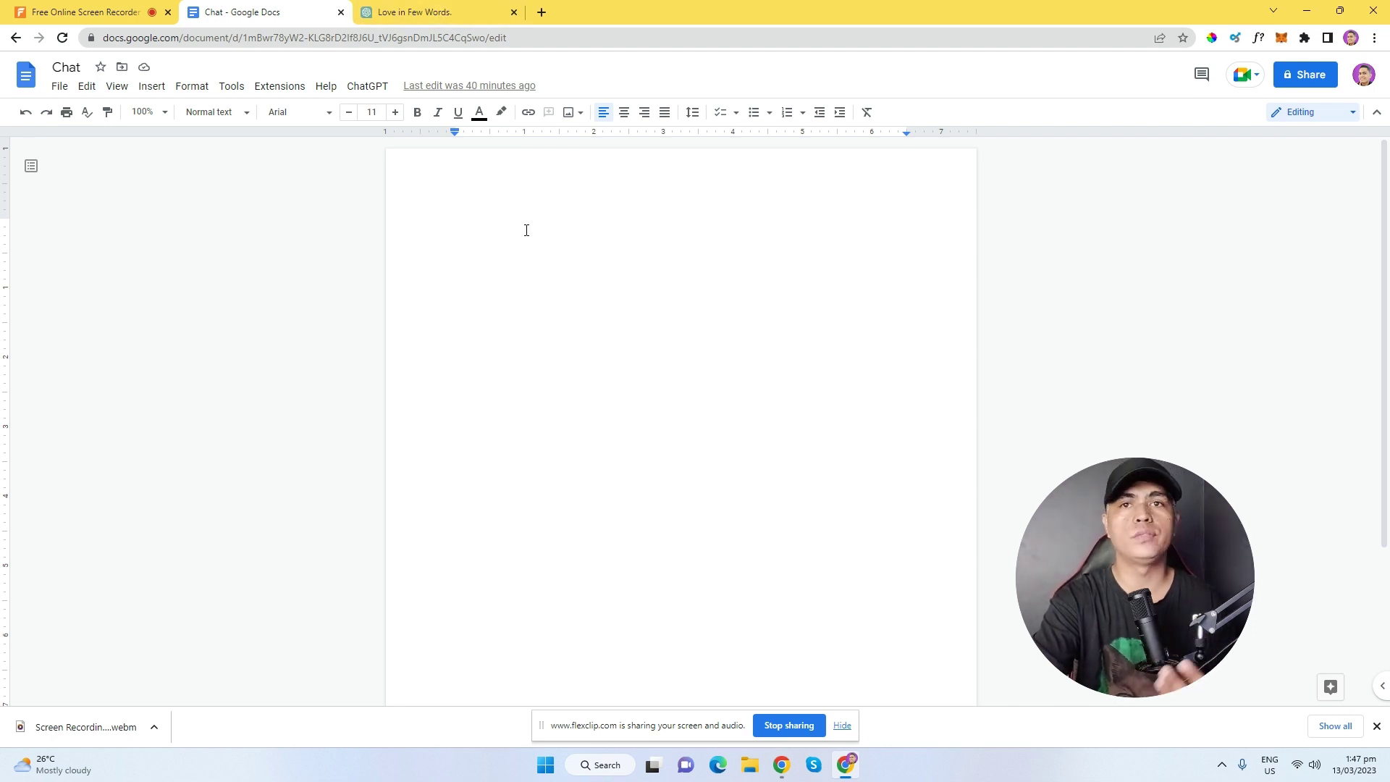
click(442, 12)
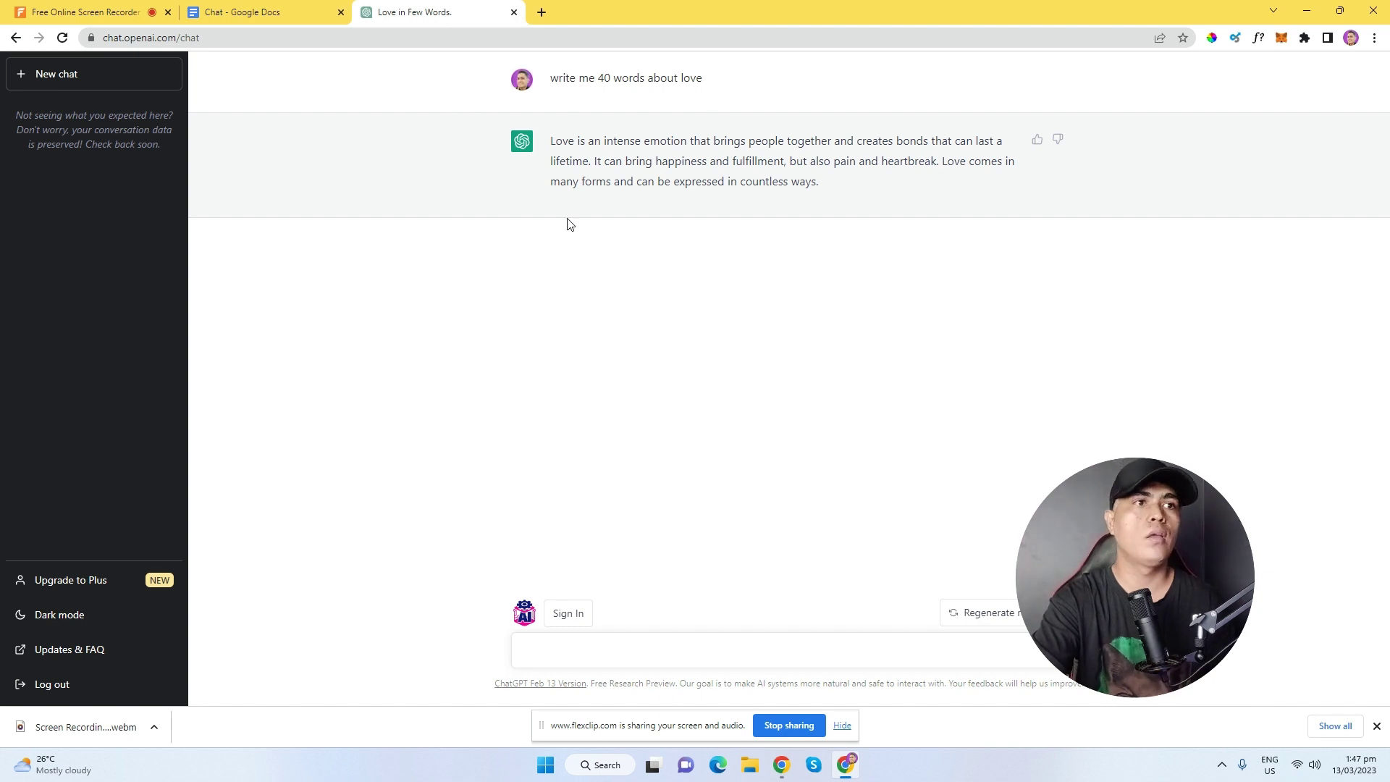
drag(551, 142, 844, 219)
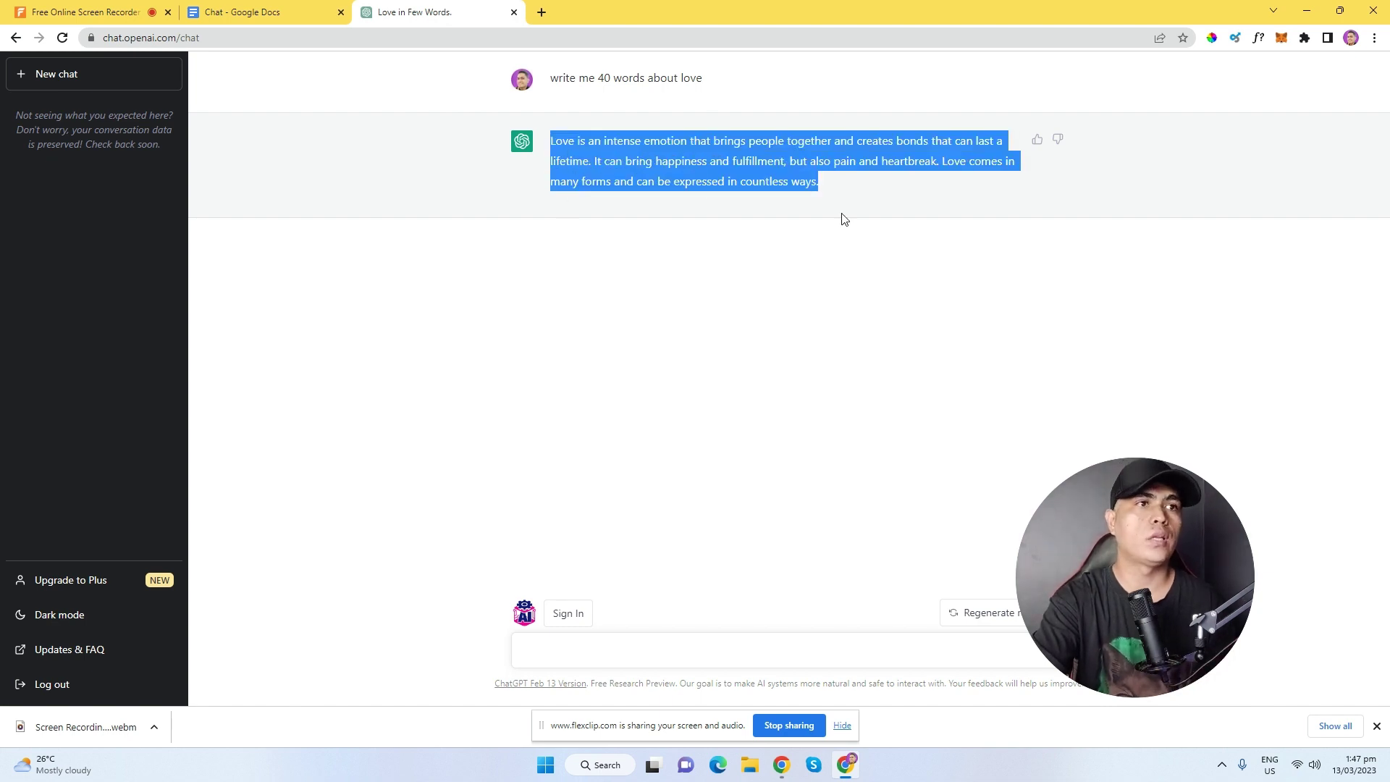
click(844, 219)
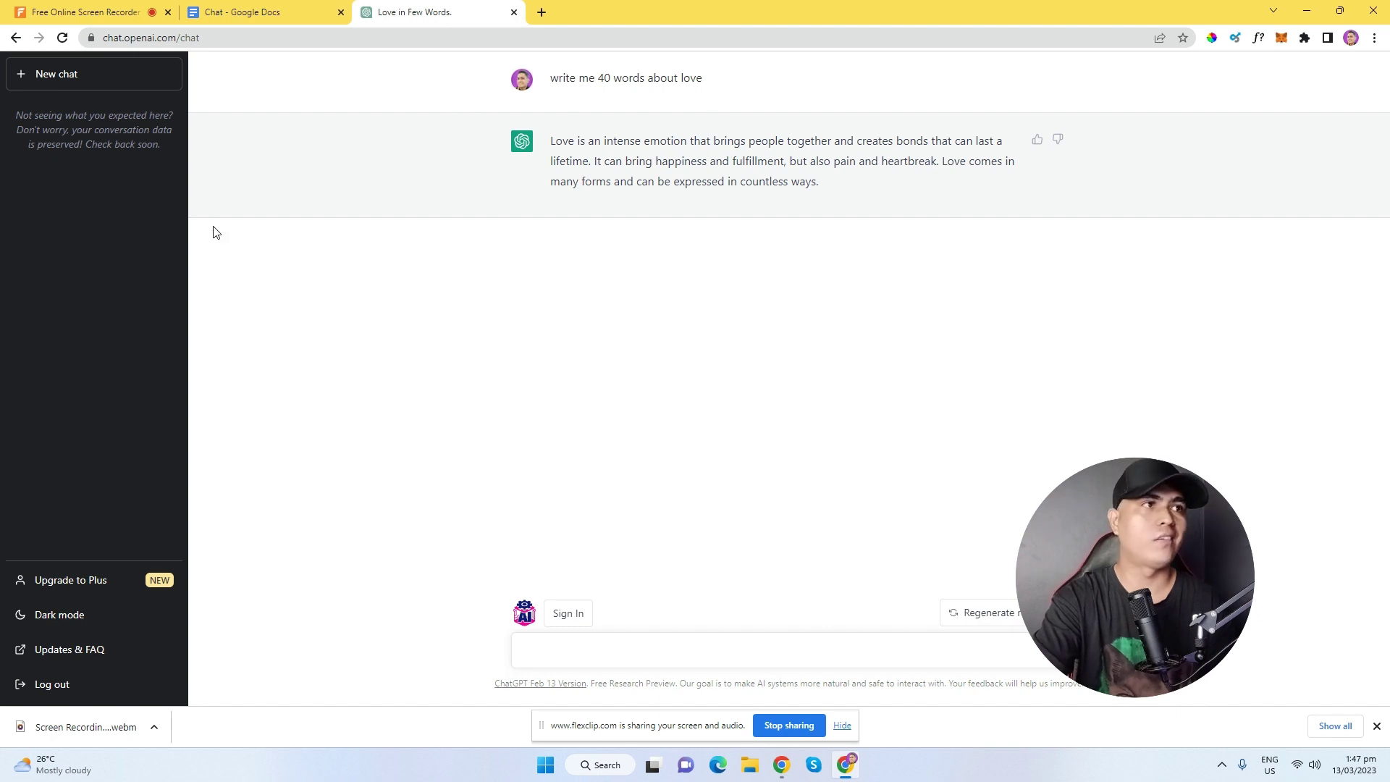
Switch to the Chat document in Google Docs and open its Apps Script project.
click(273, 12)
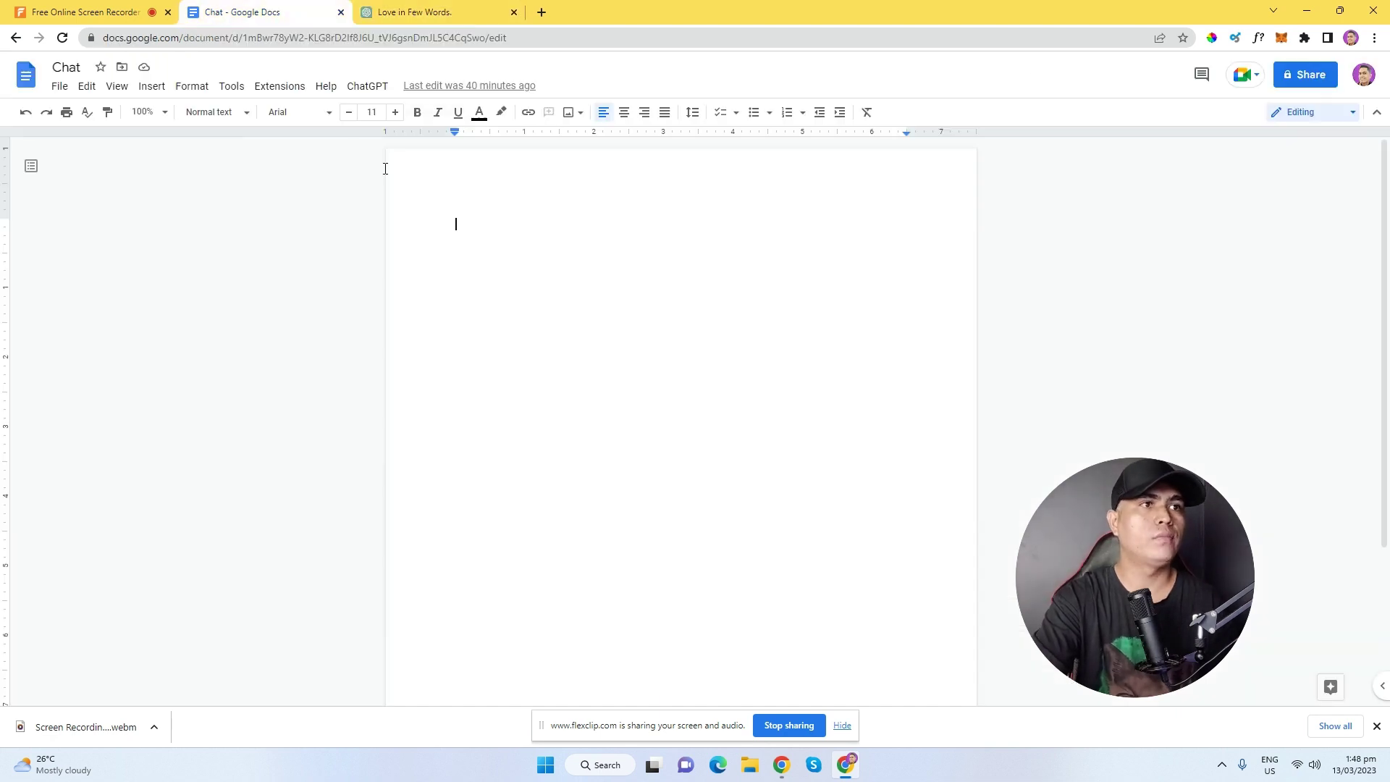
click(368, 85)
click(555, 217)
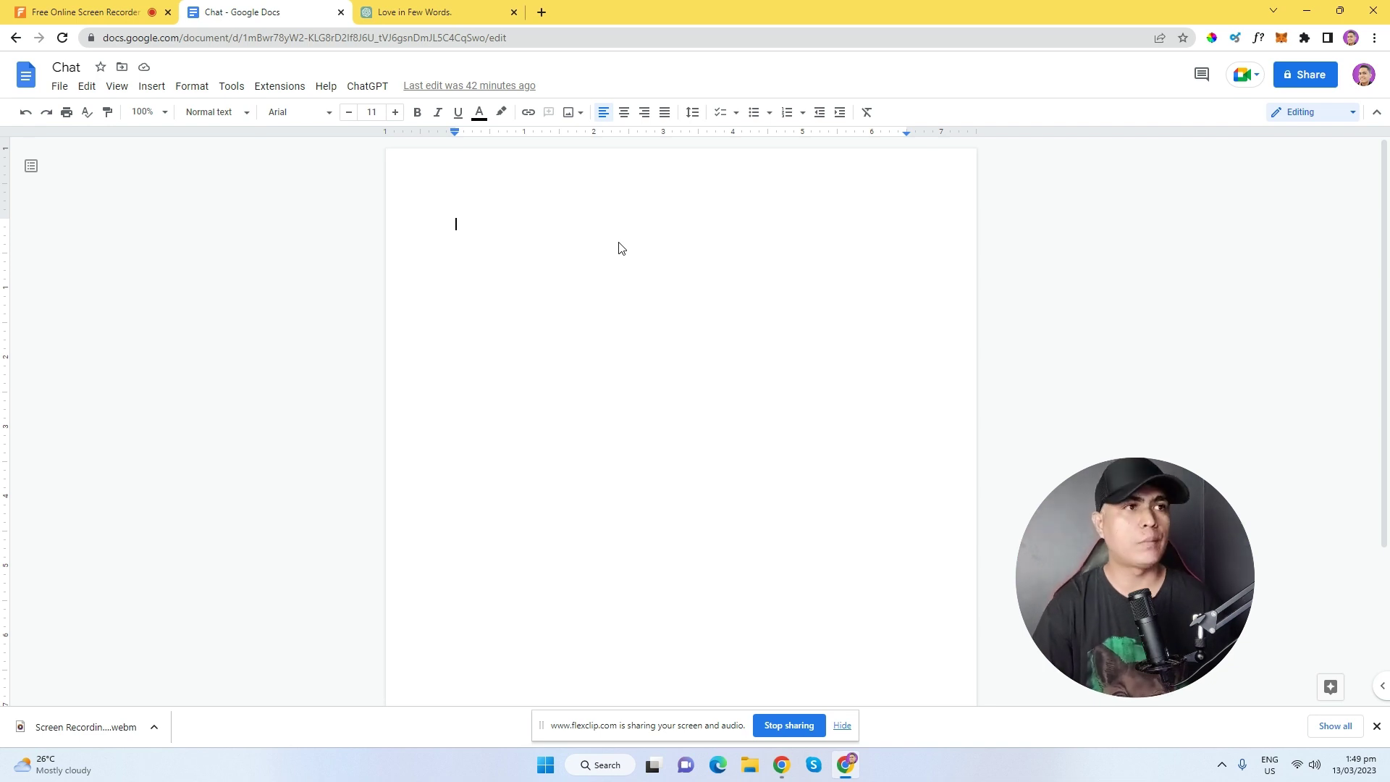
click(279, 88)
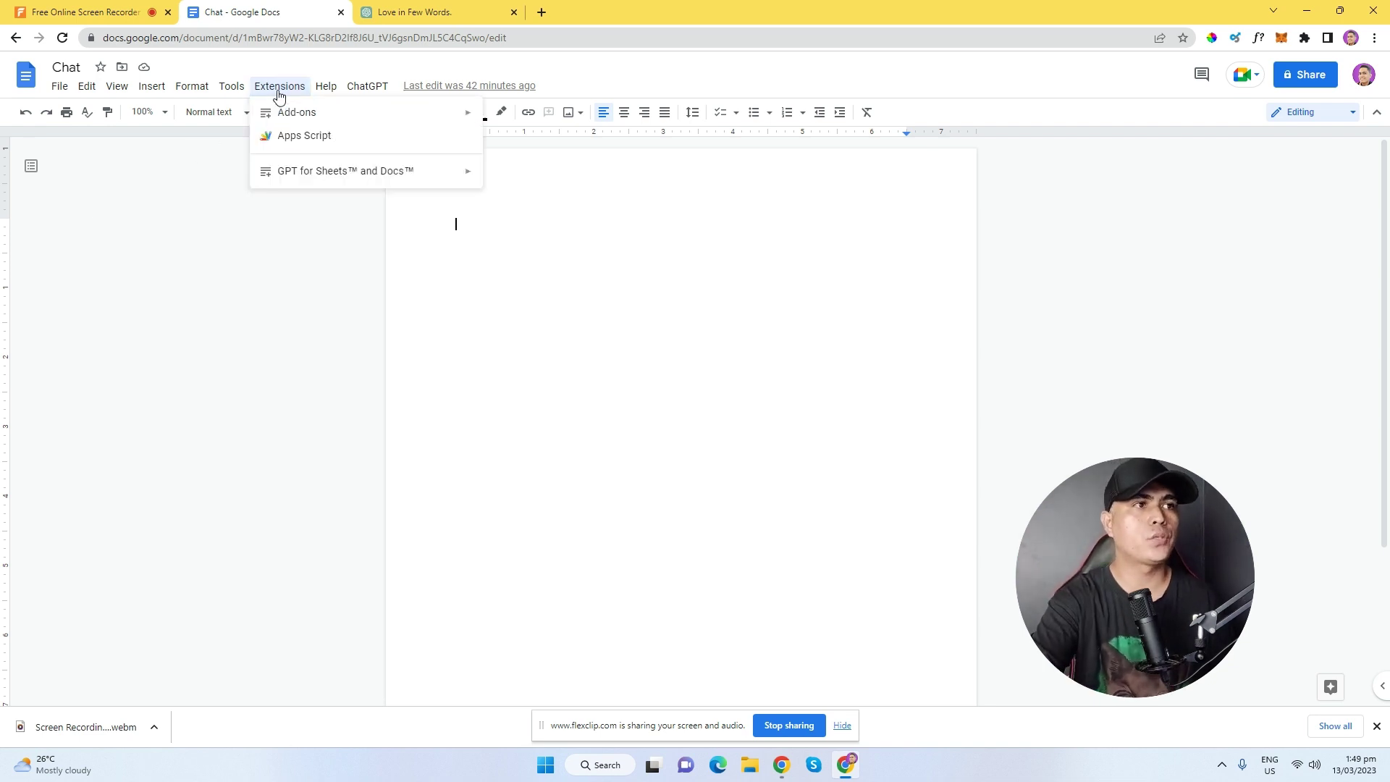
click(324, 136)
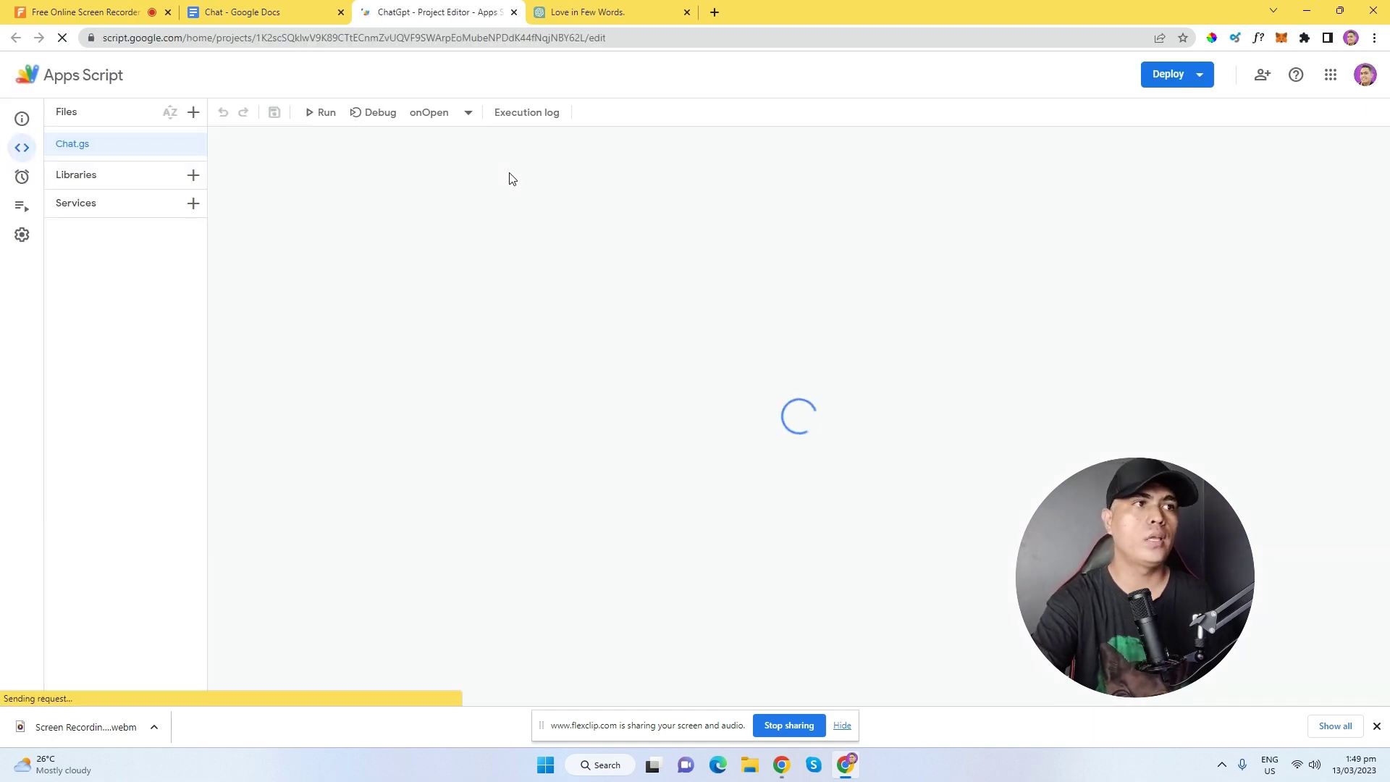
Examine the Chat.gs code, including the onOpen, showPrompt and getResponseFromGPT functions.
drag(264, 164, 435, 415)
click(435, 414)
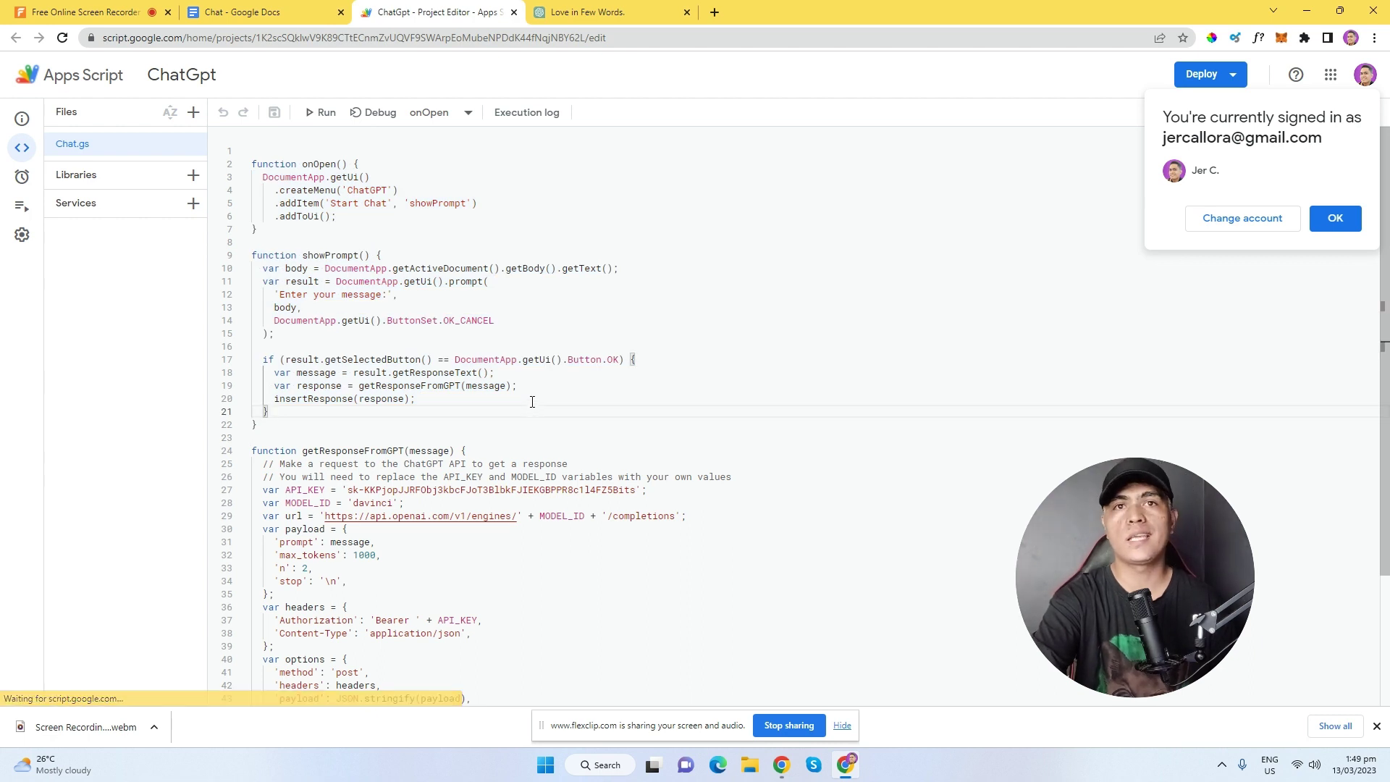
drag(253, 163, 347, 608)
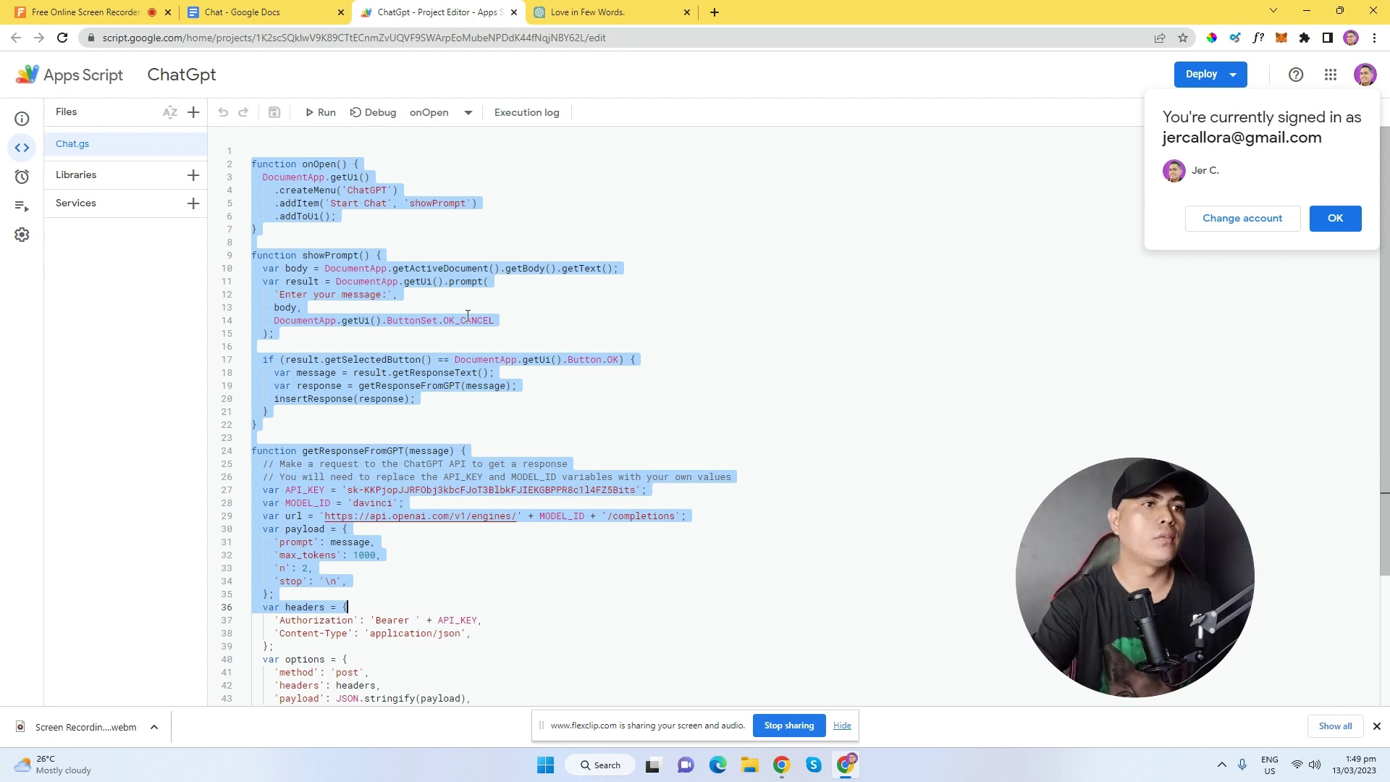
scroll(506, 391, down, 2)
scroll(451, 370, up, 1)
click(451, 369)
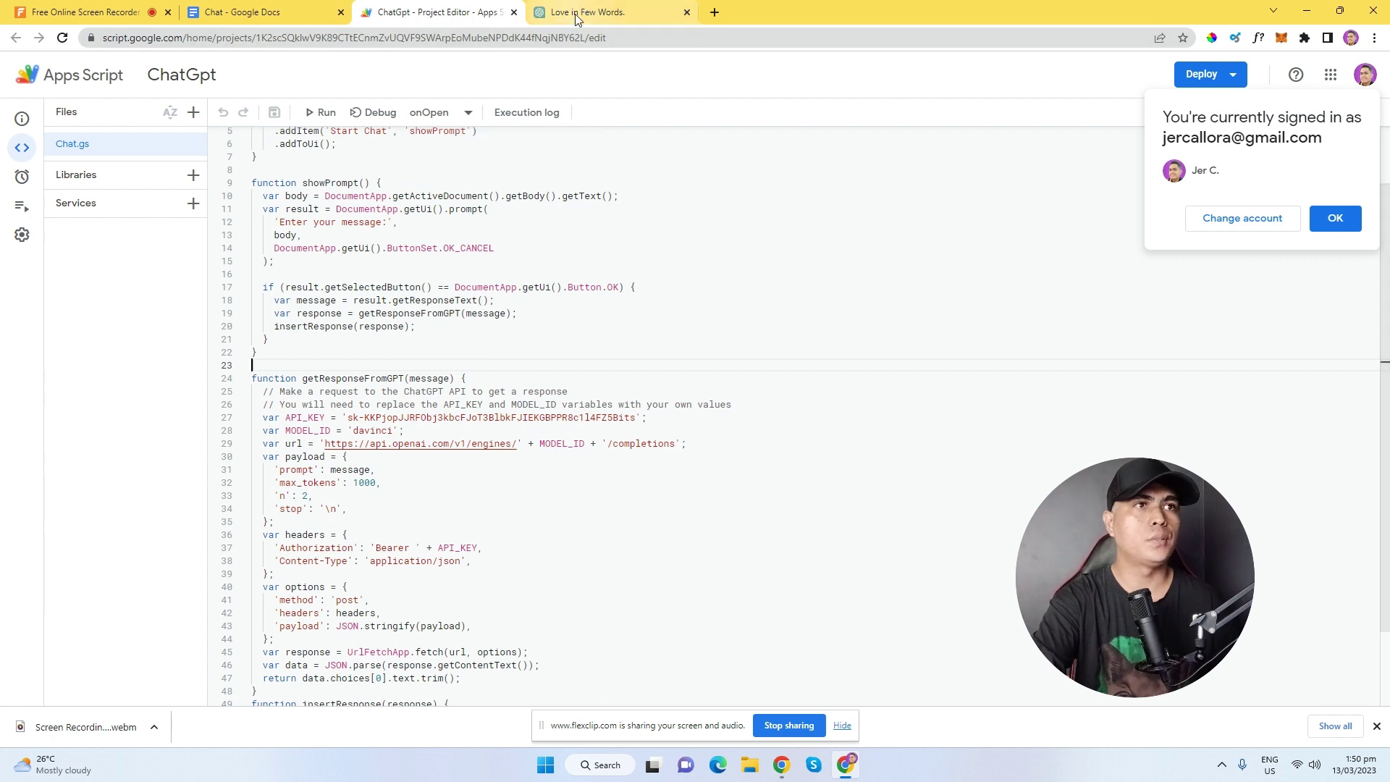
Switch to ChatGPT and send "write me a code that allows me to integrate chat gpt in google docs using google apps script".
click(552, 13)
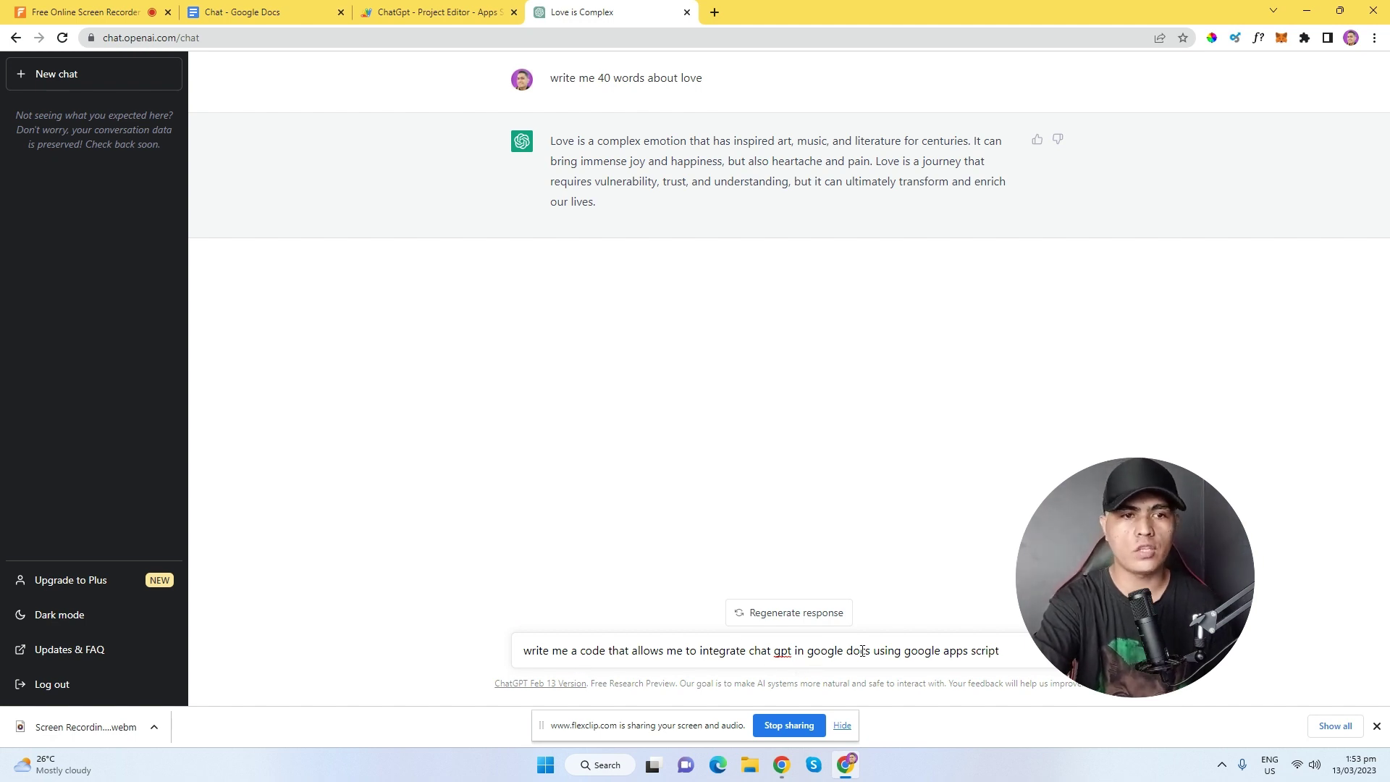
drag(1027, 650, 440, 621)
click(447, 621)
drag(562, 650, 1006, 657)
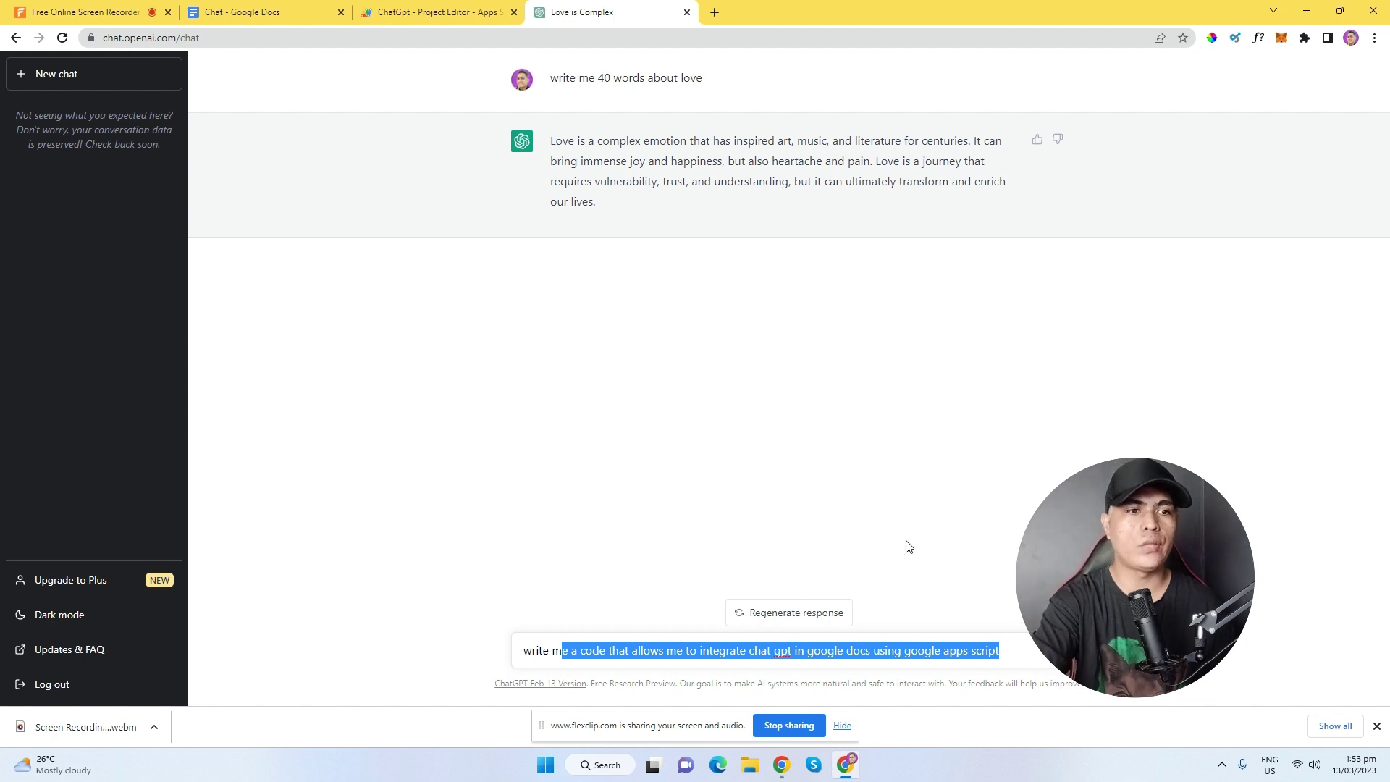
click(257, 9)
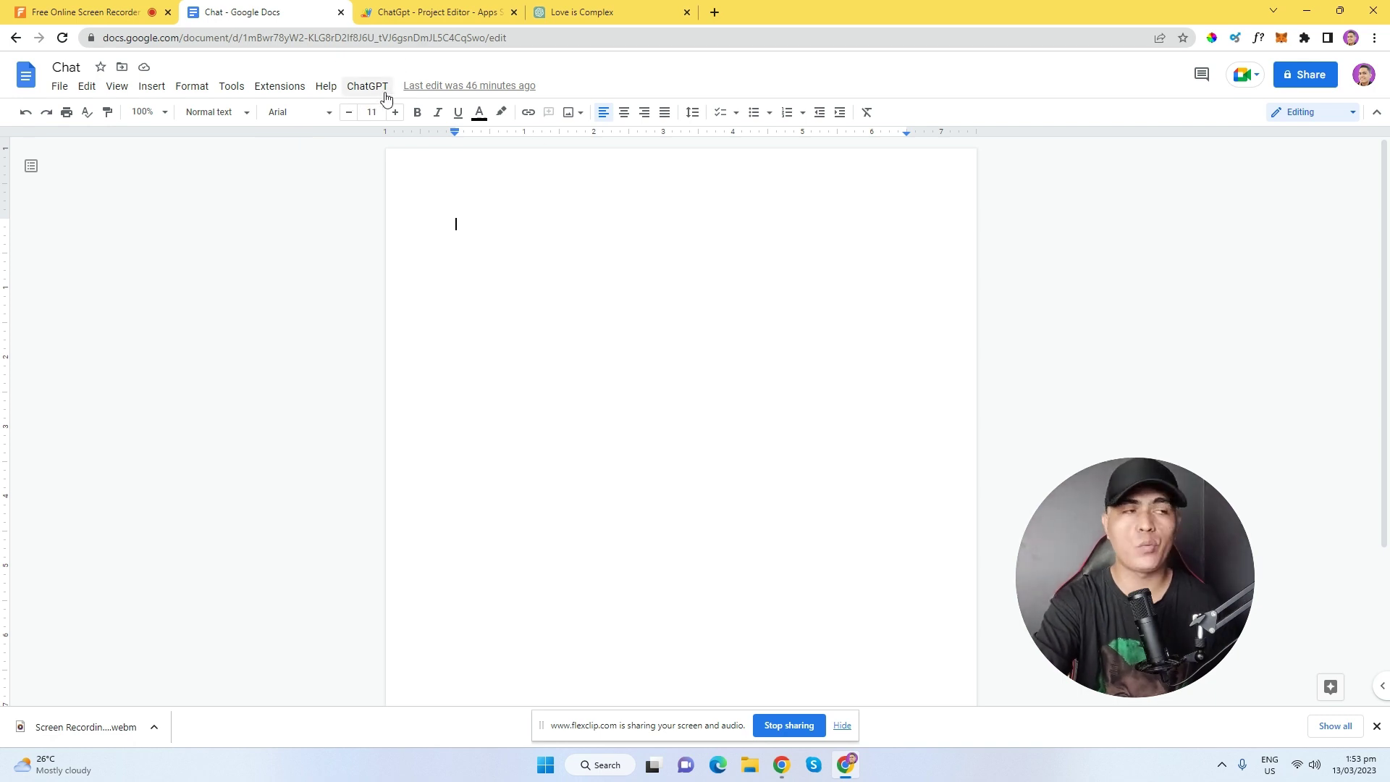
click(579, 12)
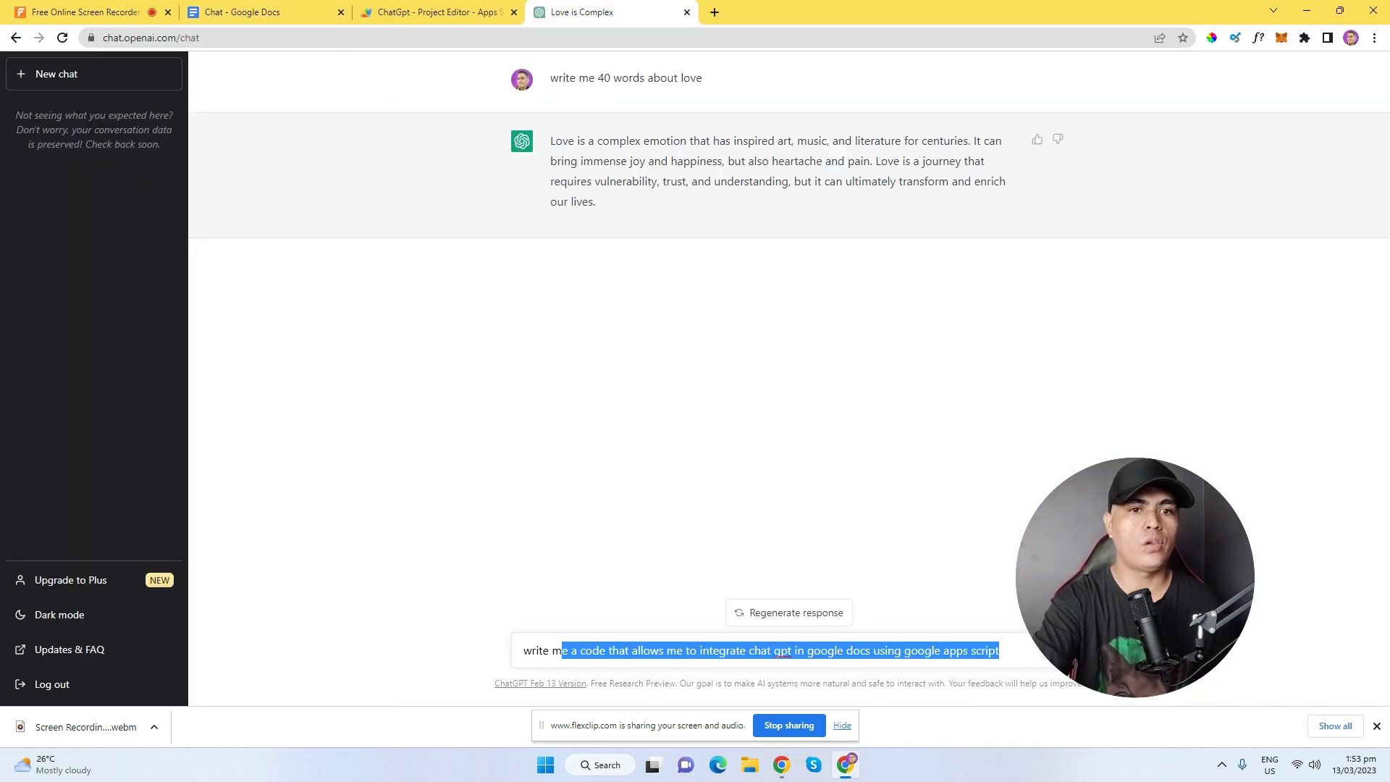
key(Return)
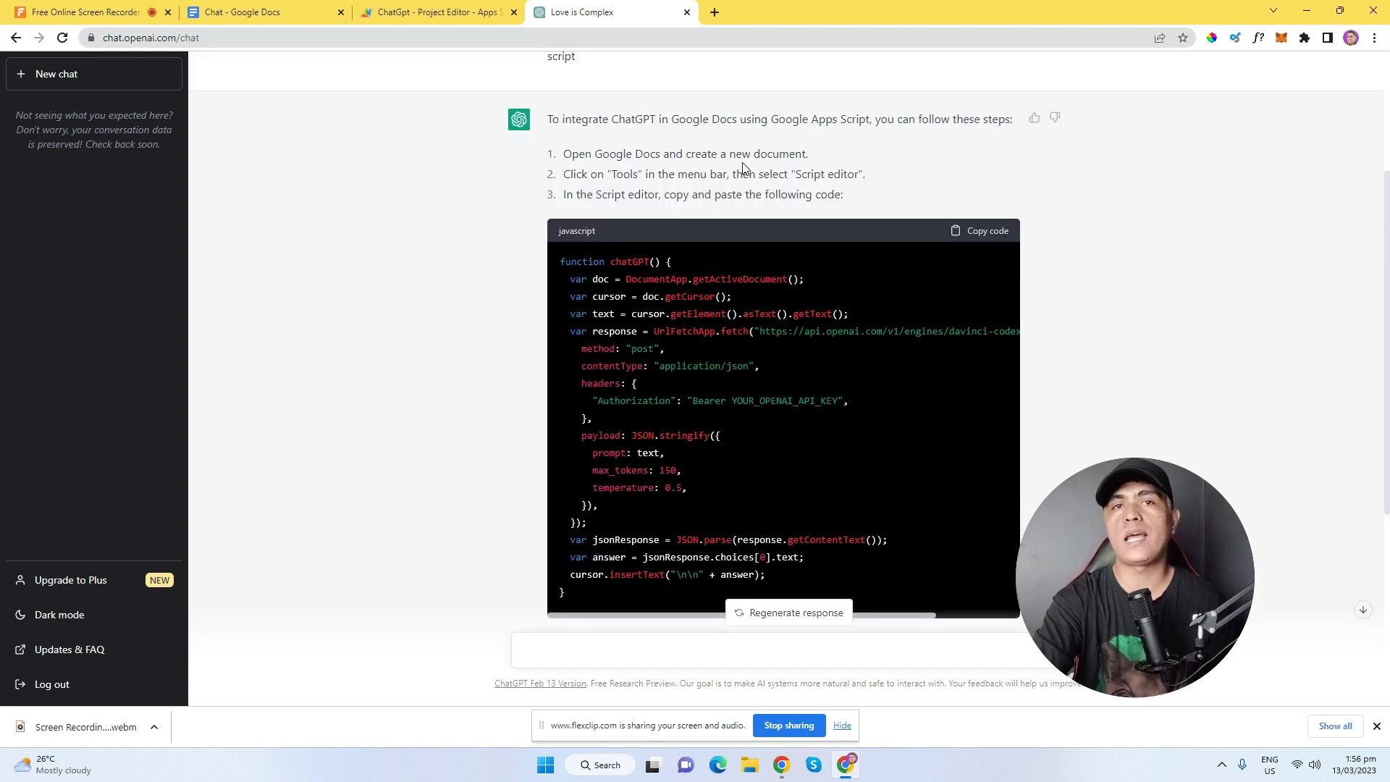
Review the generated JavaScript and setup instructions 1 to 3 in the reply, and copy the code block.
drag(588, 279, 816, 539)
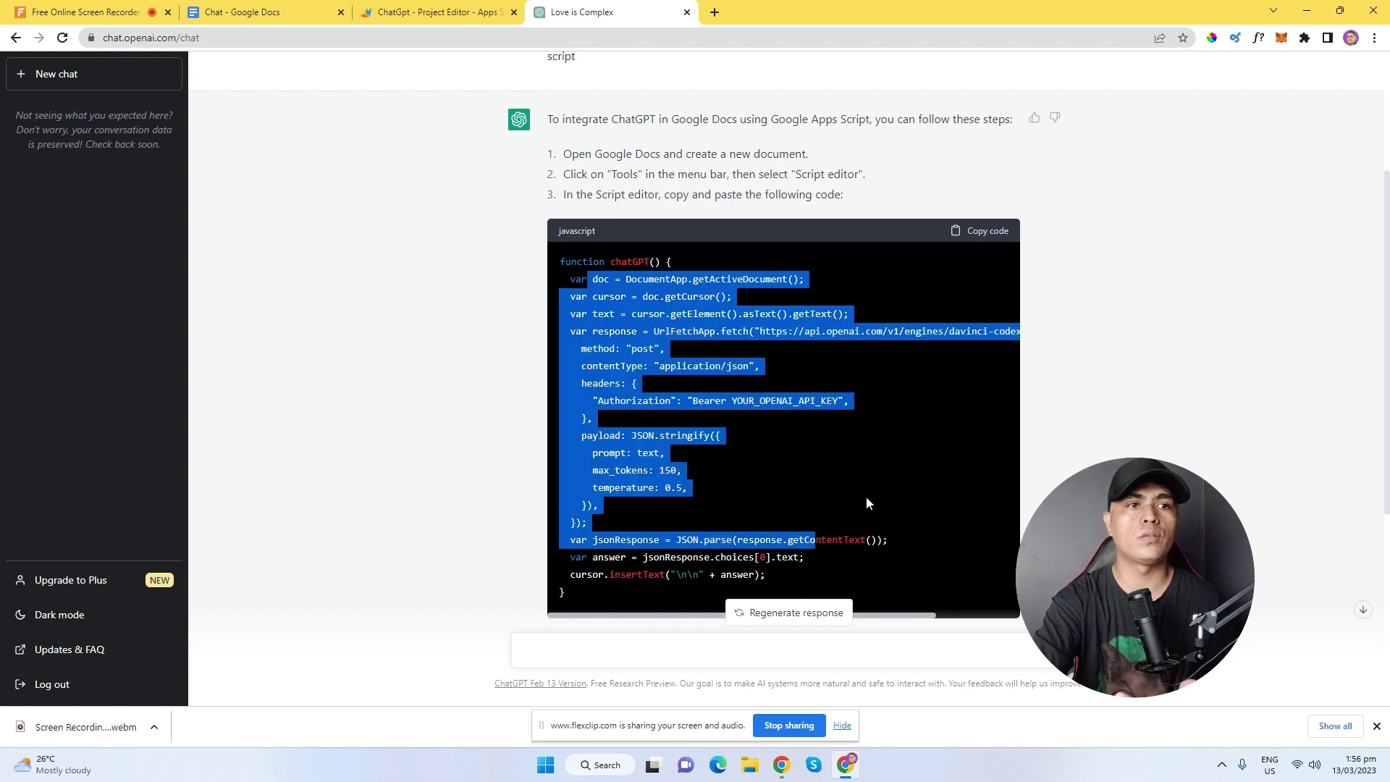
click(801, 191)
drag(586, 154, 822, 167)
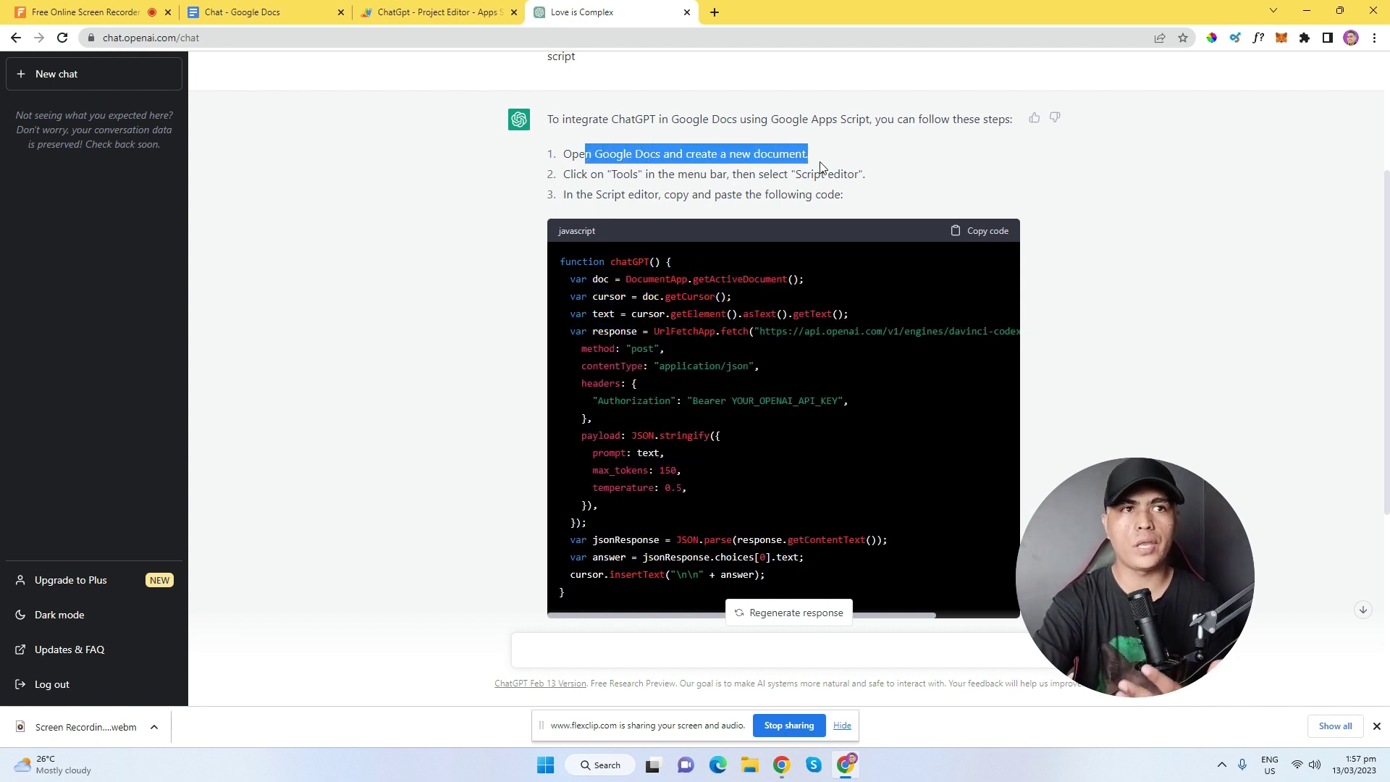
click(862, 160)
drag(576, 176, 880, 178)
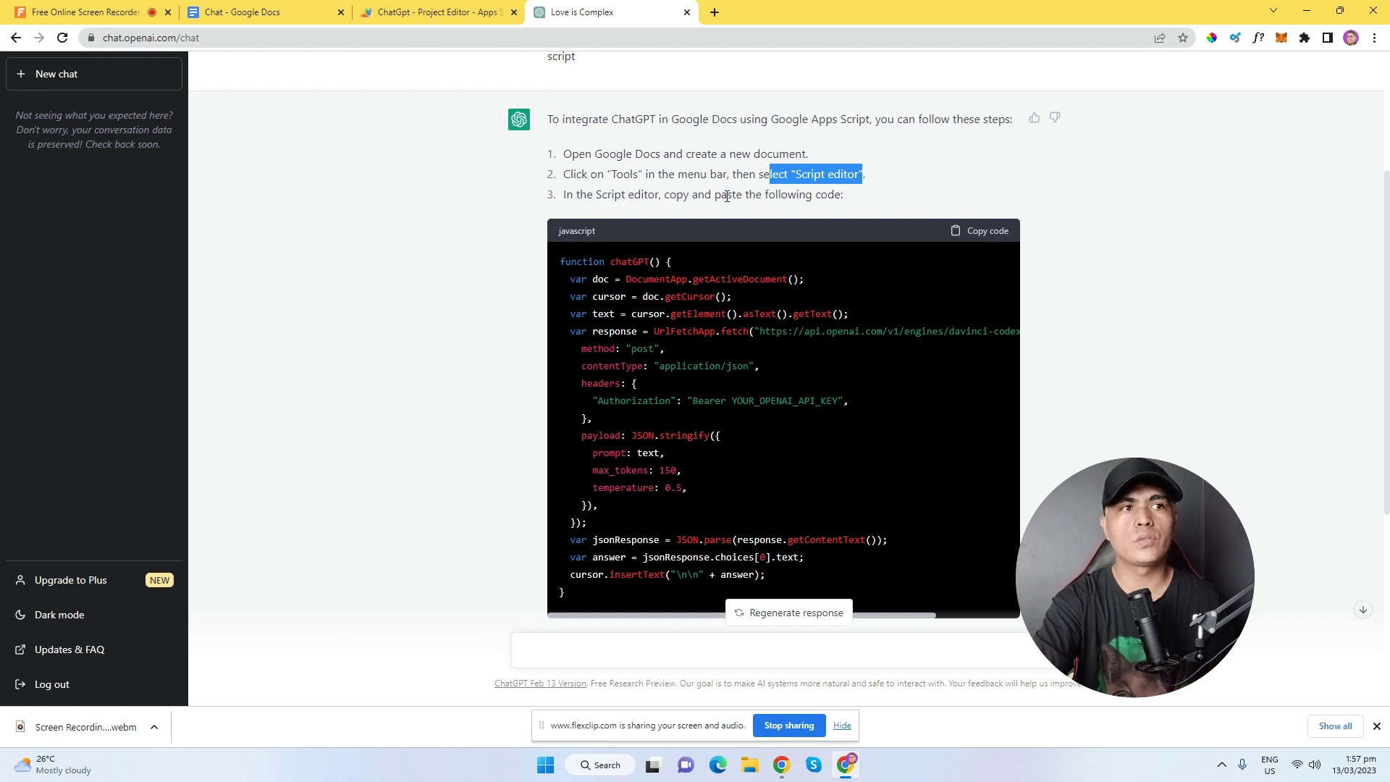
click(985, 230)
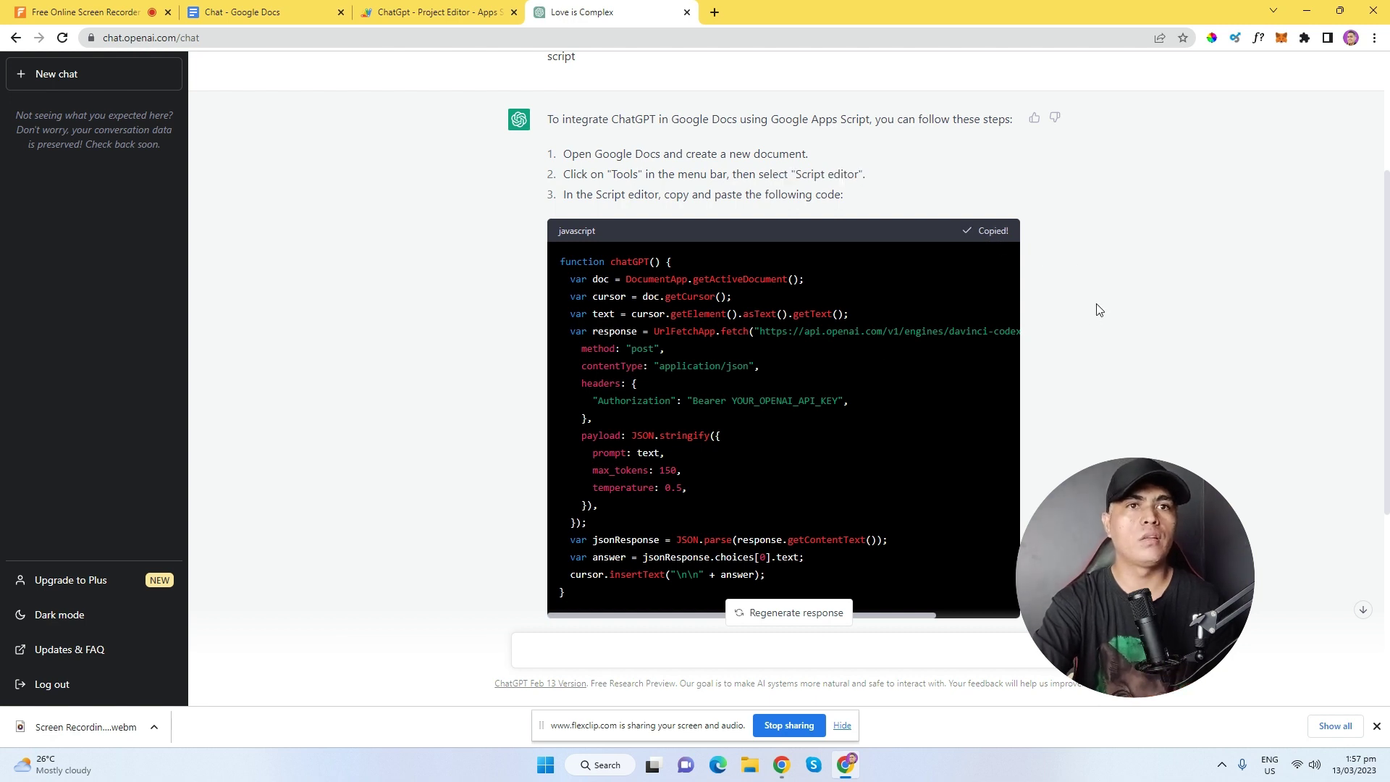
Read the remaining instructions on replacing the API key, saving and running the script, and copy the code block again.
scroll(821, 420, down, 2)
scroll(822, 420, down, 2)
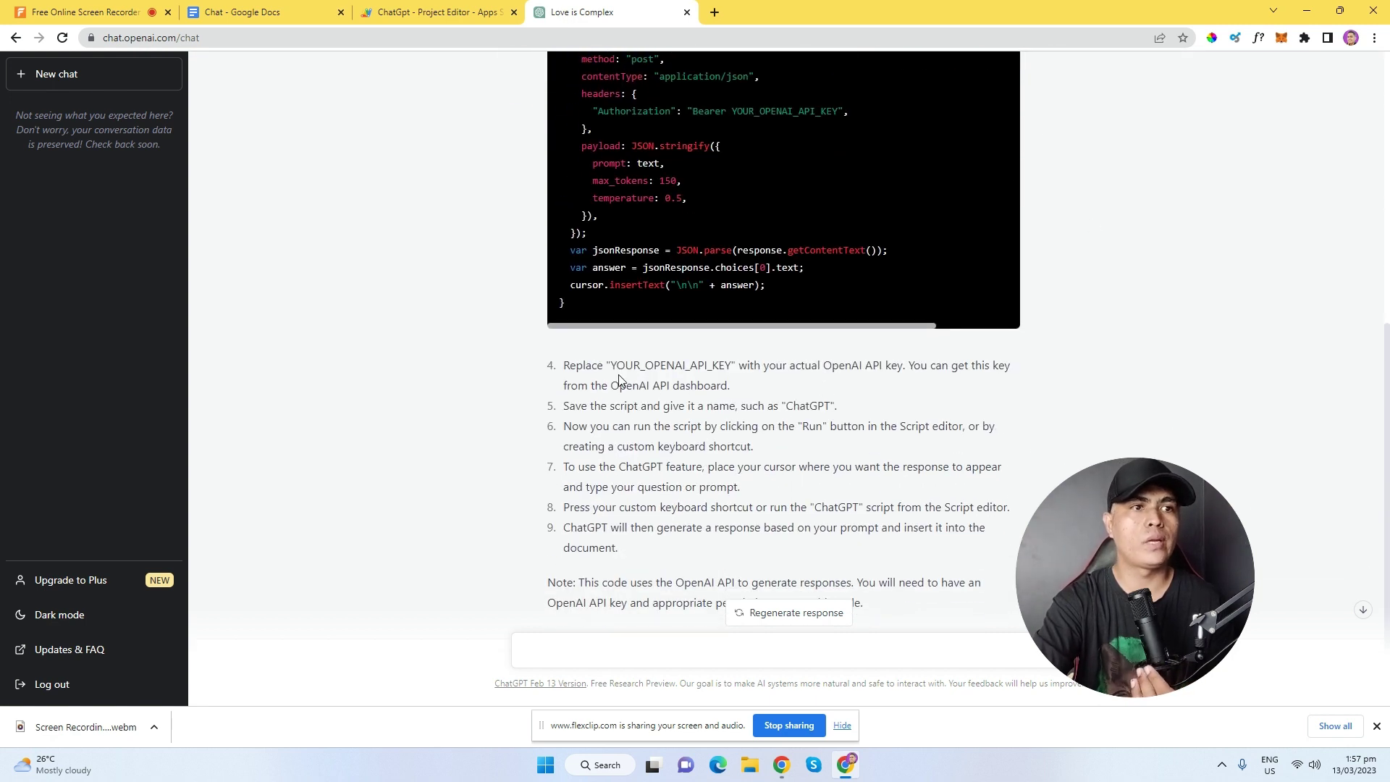
drag(616, 367, 722, 367)
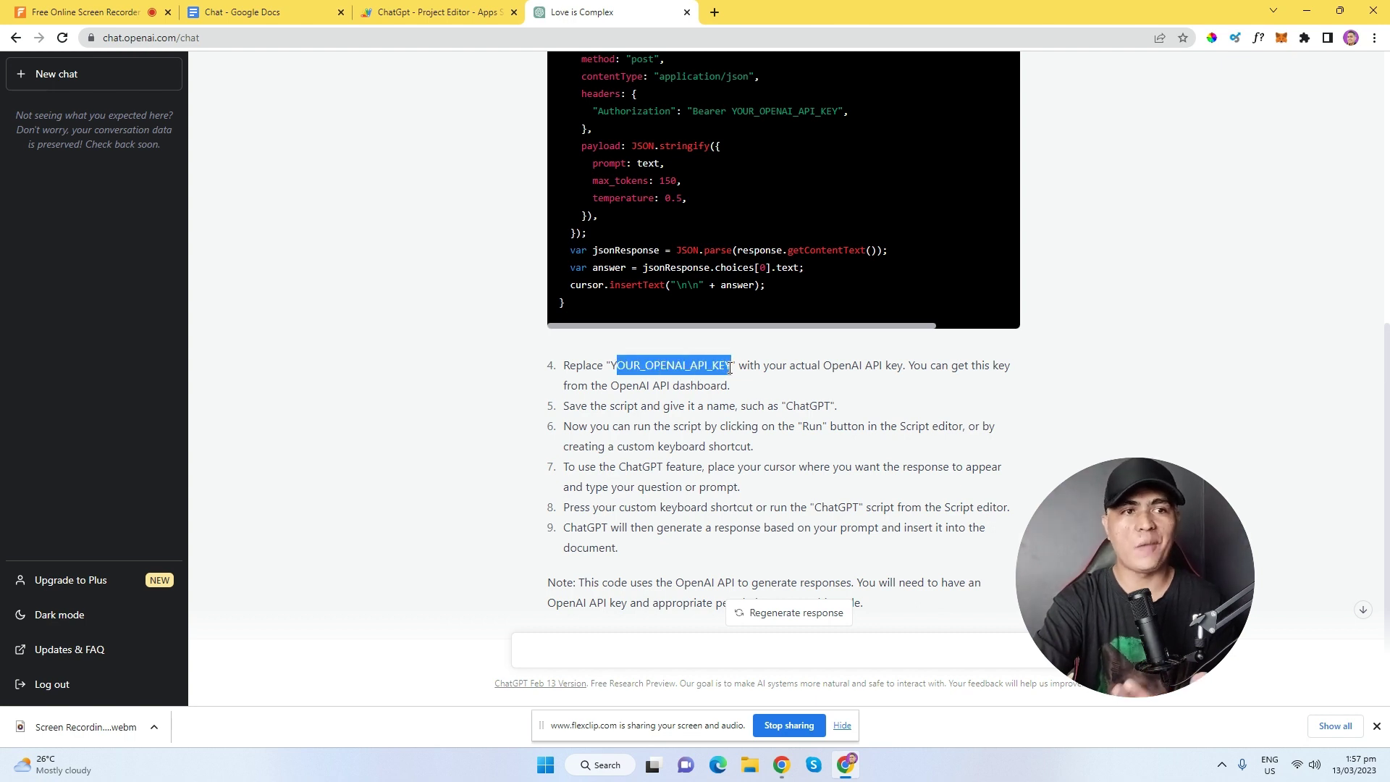
click(821, 405)
drag(590, 406, 848, 413)
click(739, 443)
drag(573, 426, 698, 467)
scroll(1028, 350, up, 3)
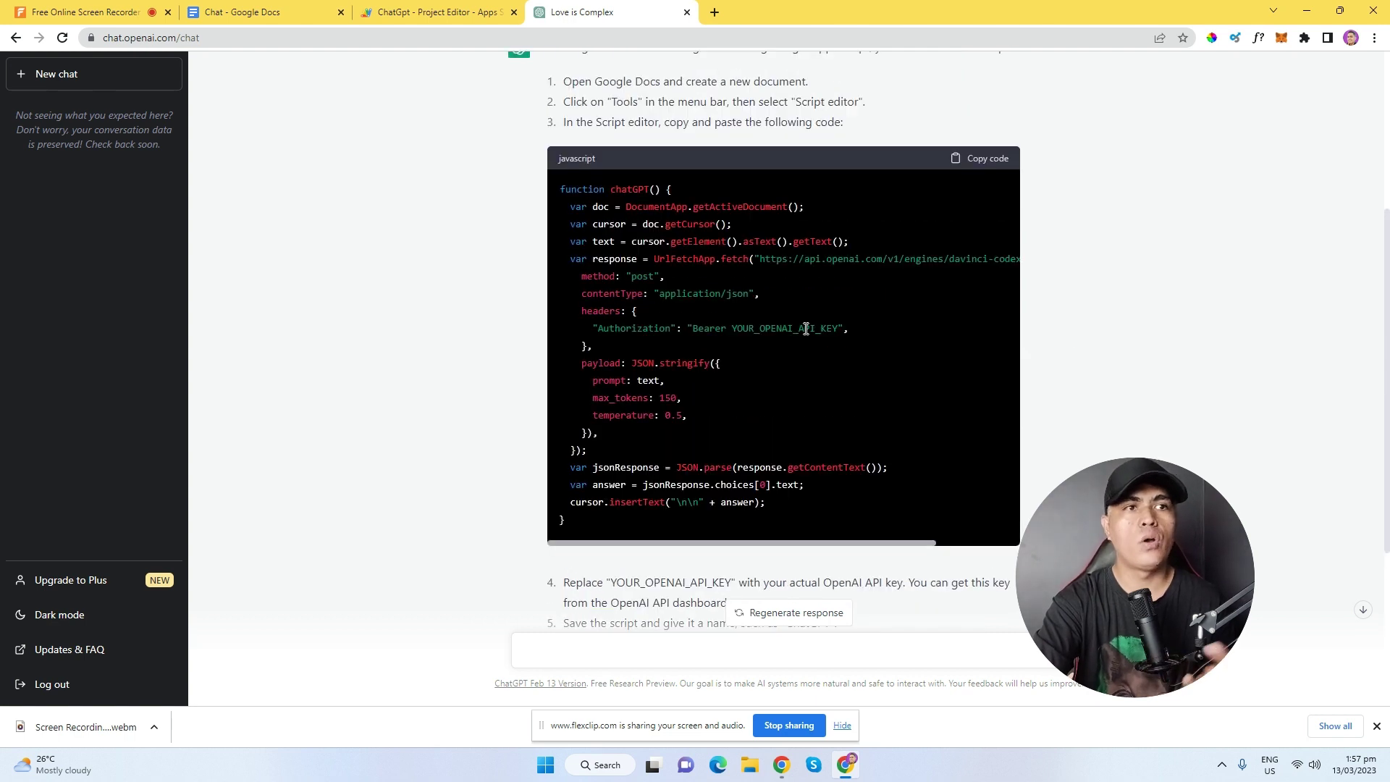
click(977, 161)
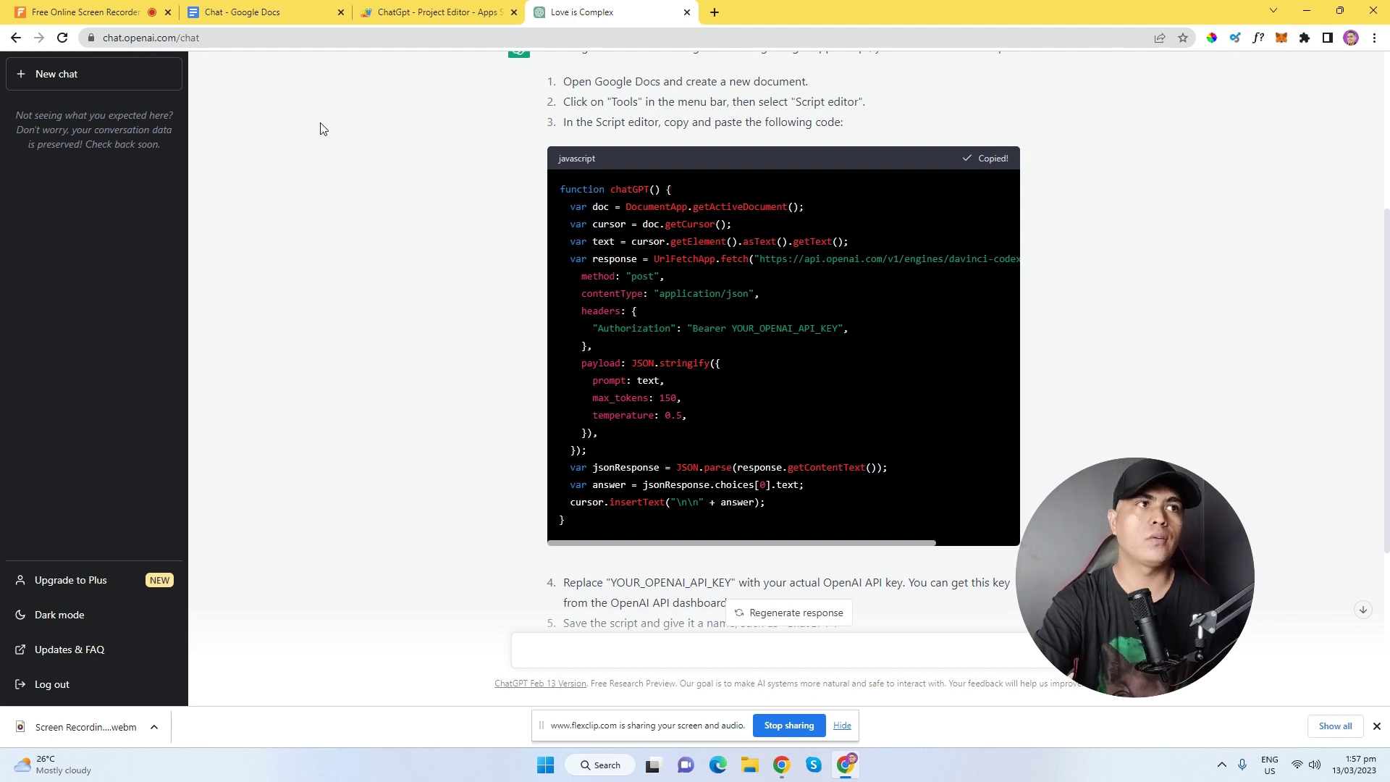
Switch to the Chat document in Google Docs and open its Apps Script project, staying on the page with unsaved changes.
click(242, 12)
click(375, 197)
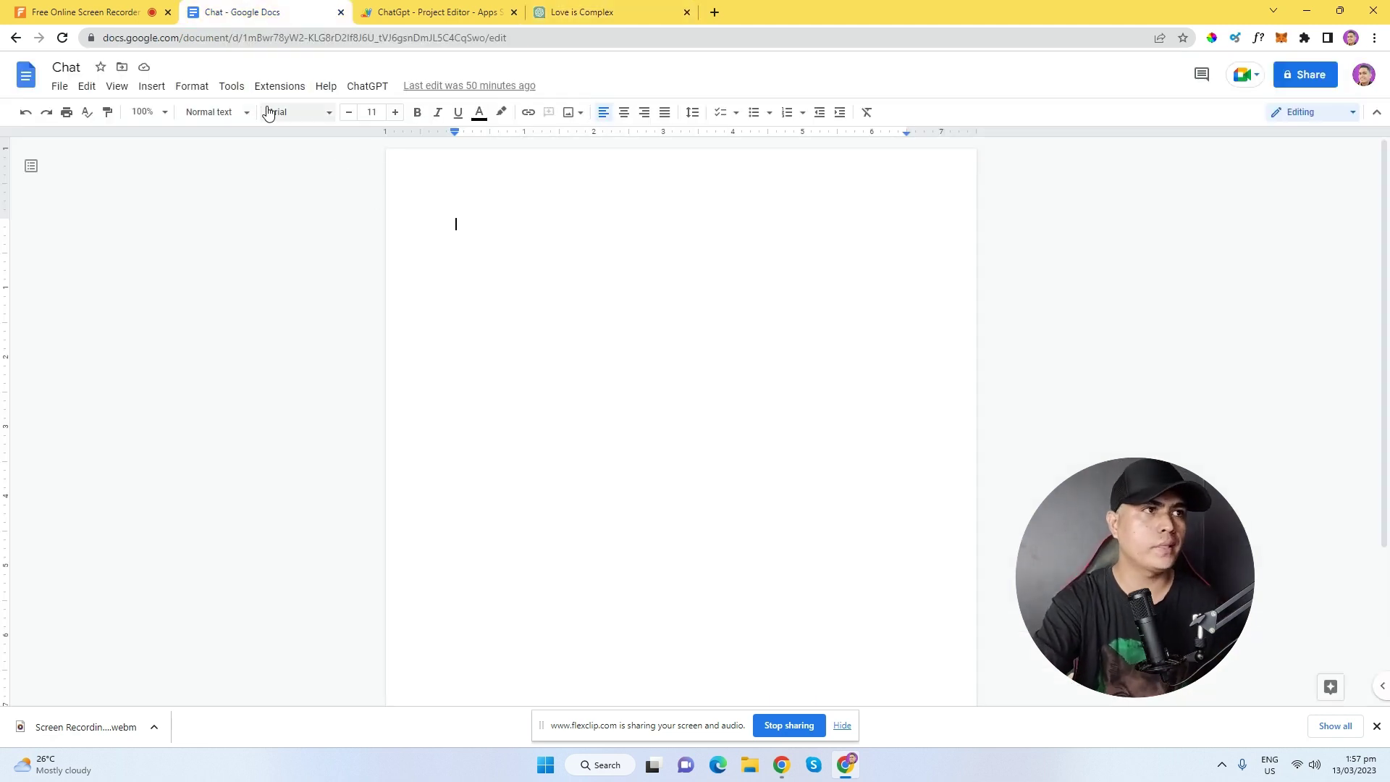
click(231, 92)
mouse_move(279, 92)
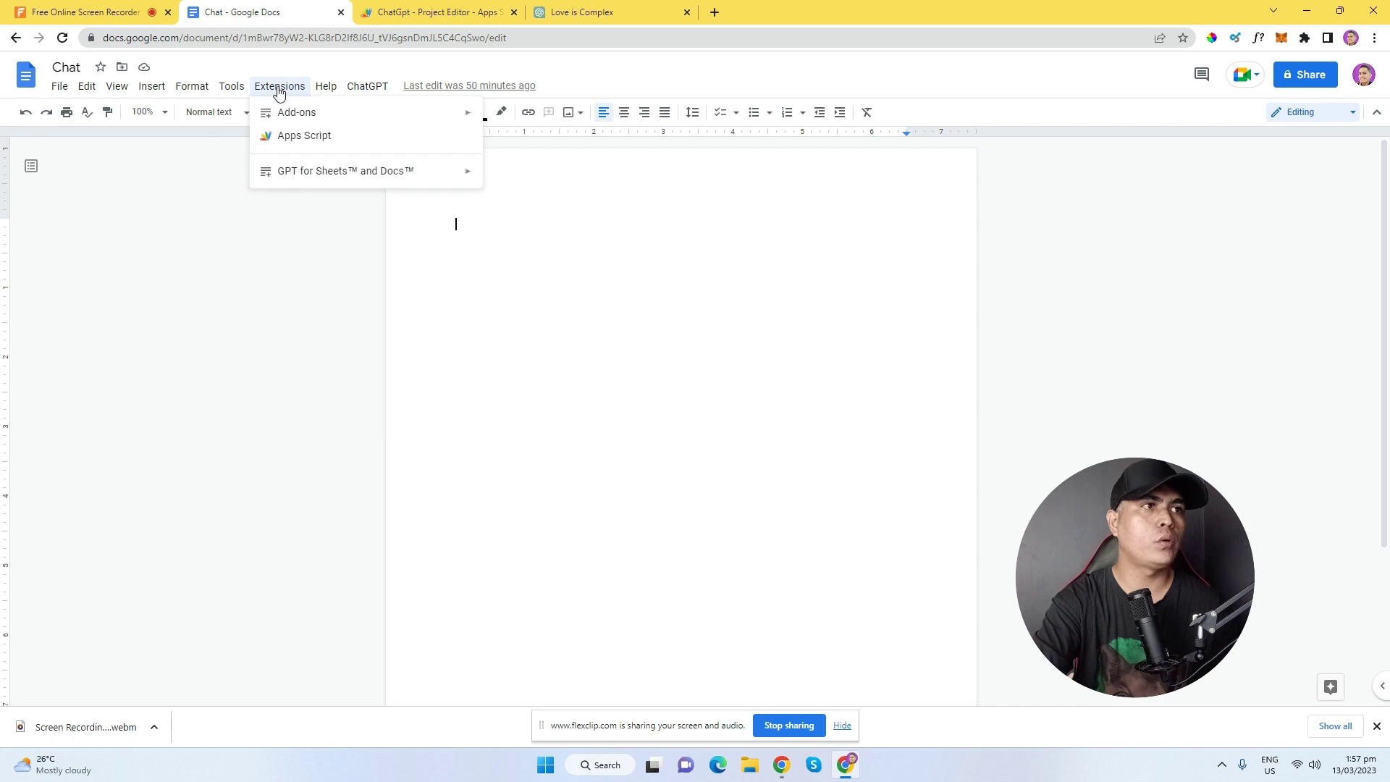
click(308, 136)
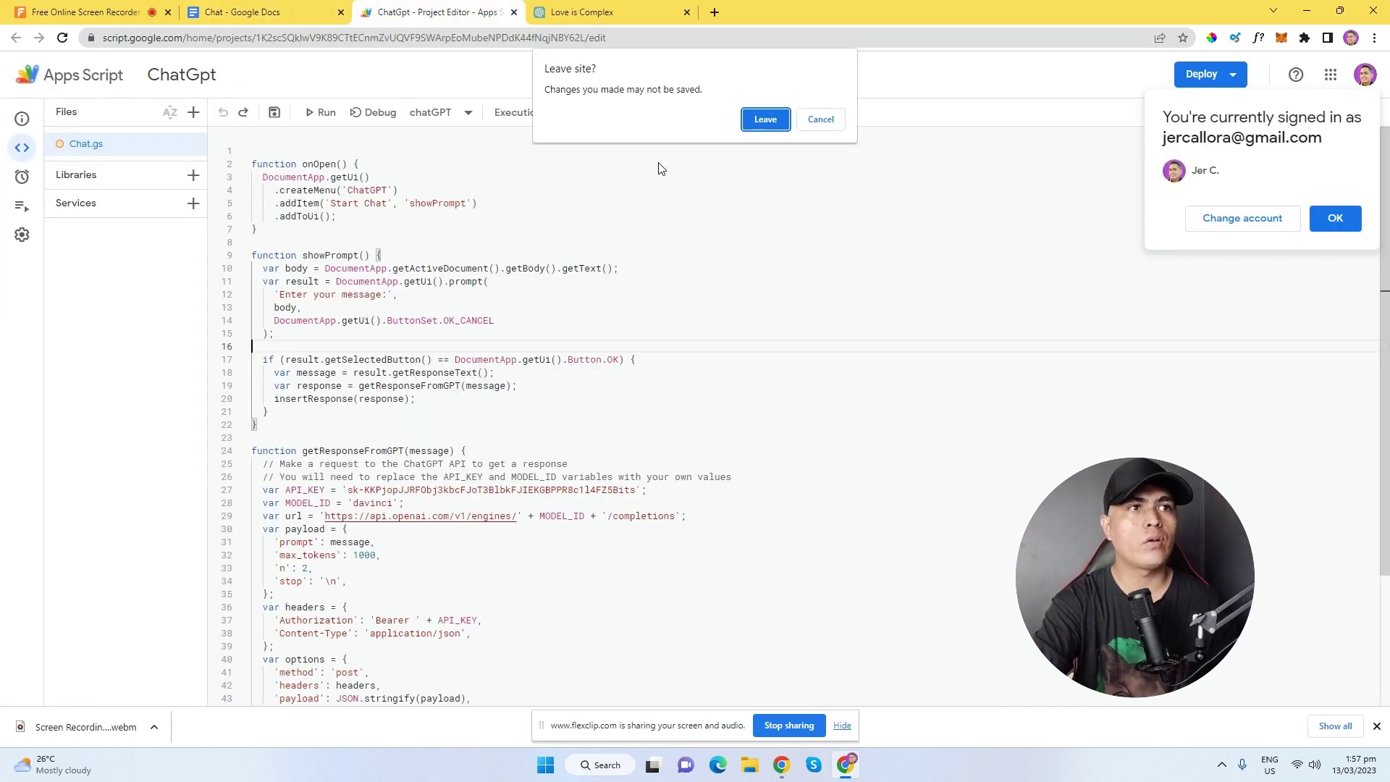
click(821, 119)
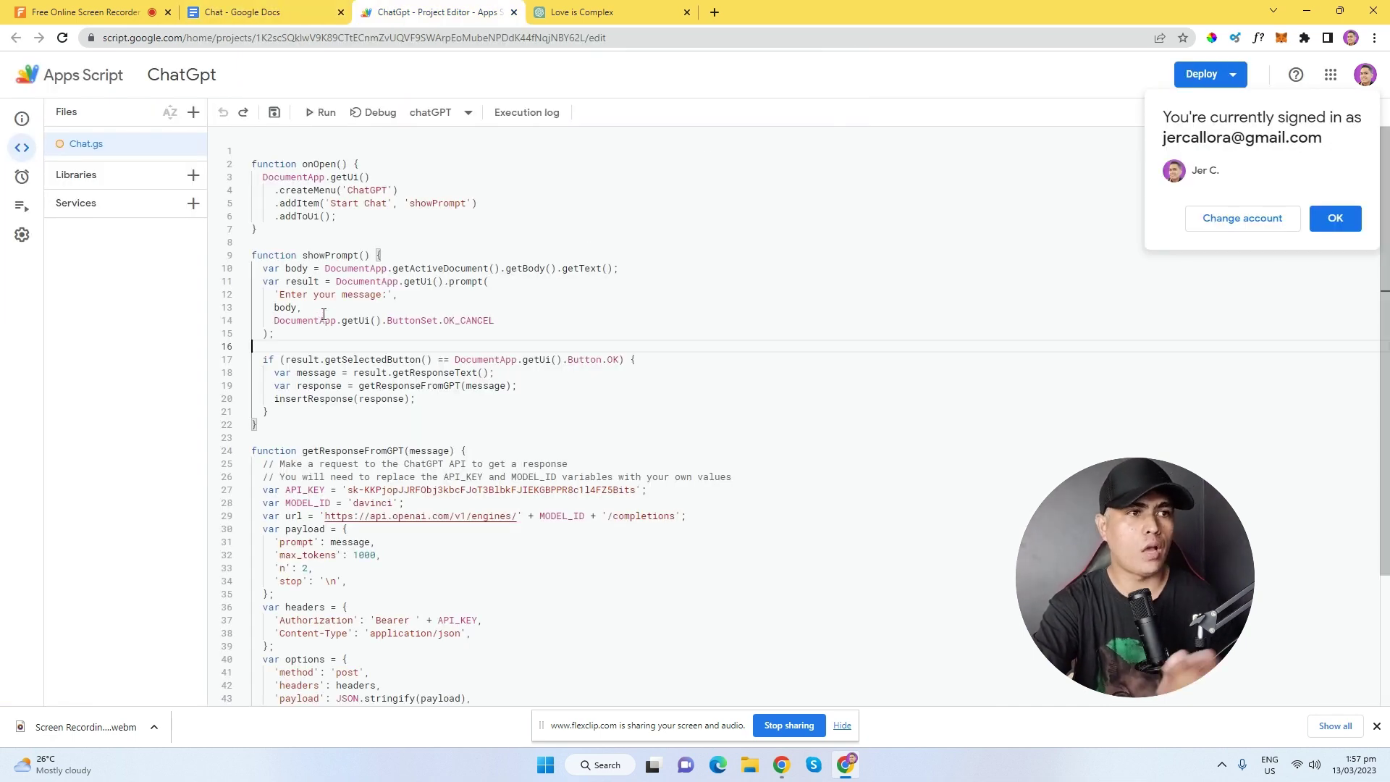
scroll(333, 319, down, 3)
scroll(362, 304, up, 1)
scroll(364, 303, up, 2)
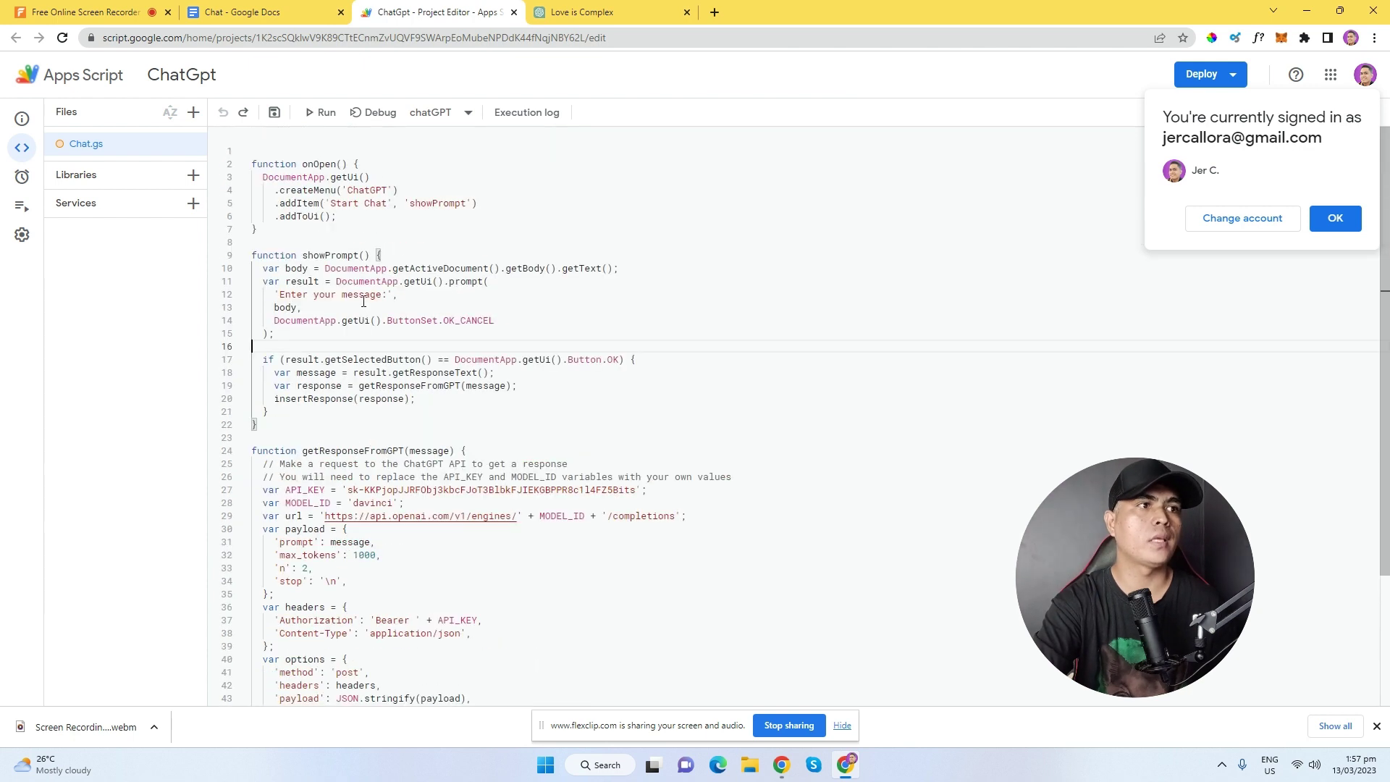
Add a script file named "Chat gpt" to the project and replace its default function with the copied ChatGPT code.
click(193, 113)
click(226, 157)
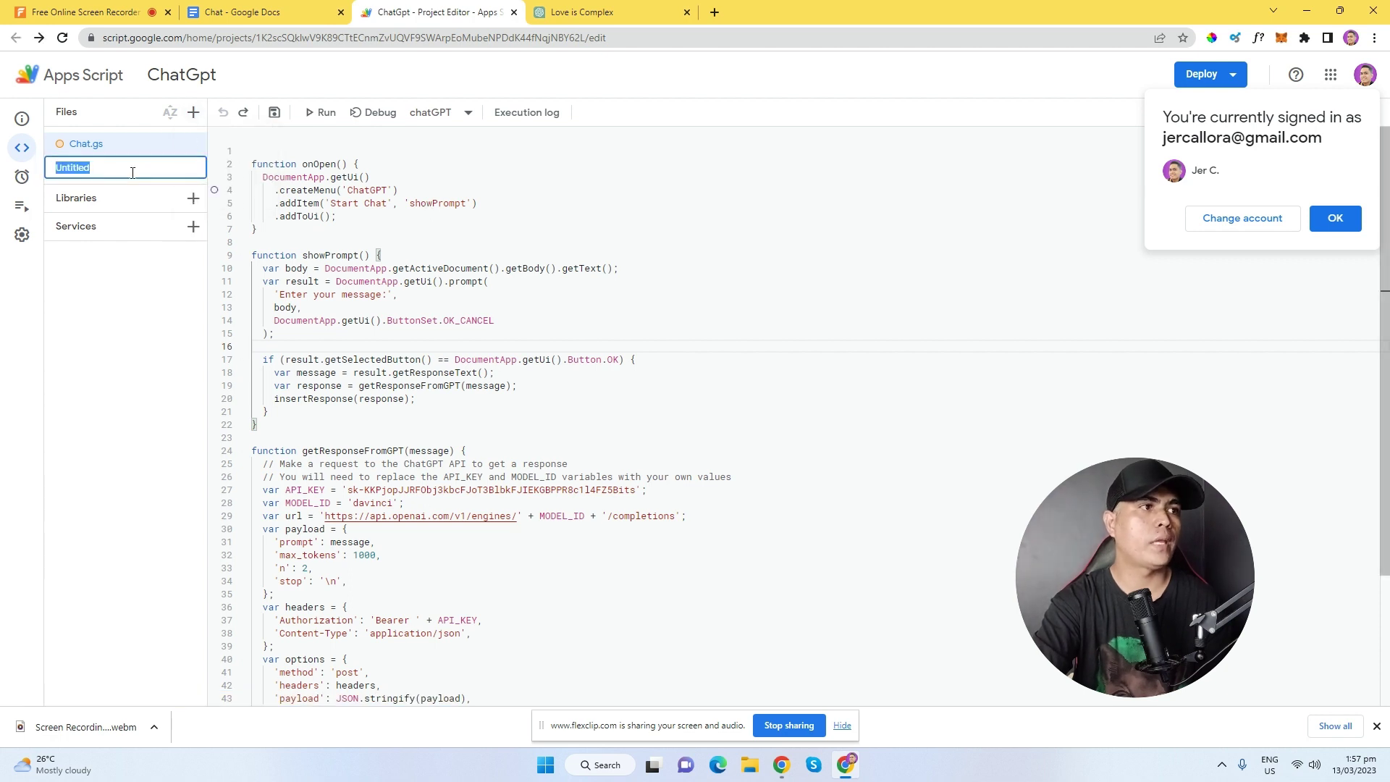
text(Chat gpt)
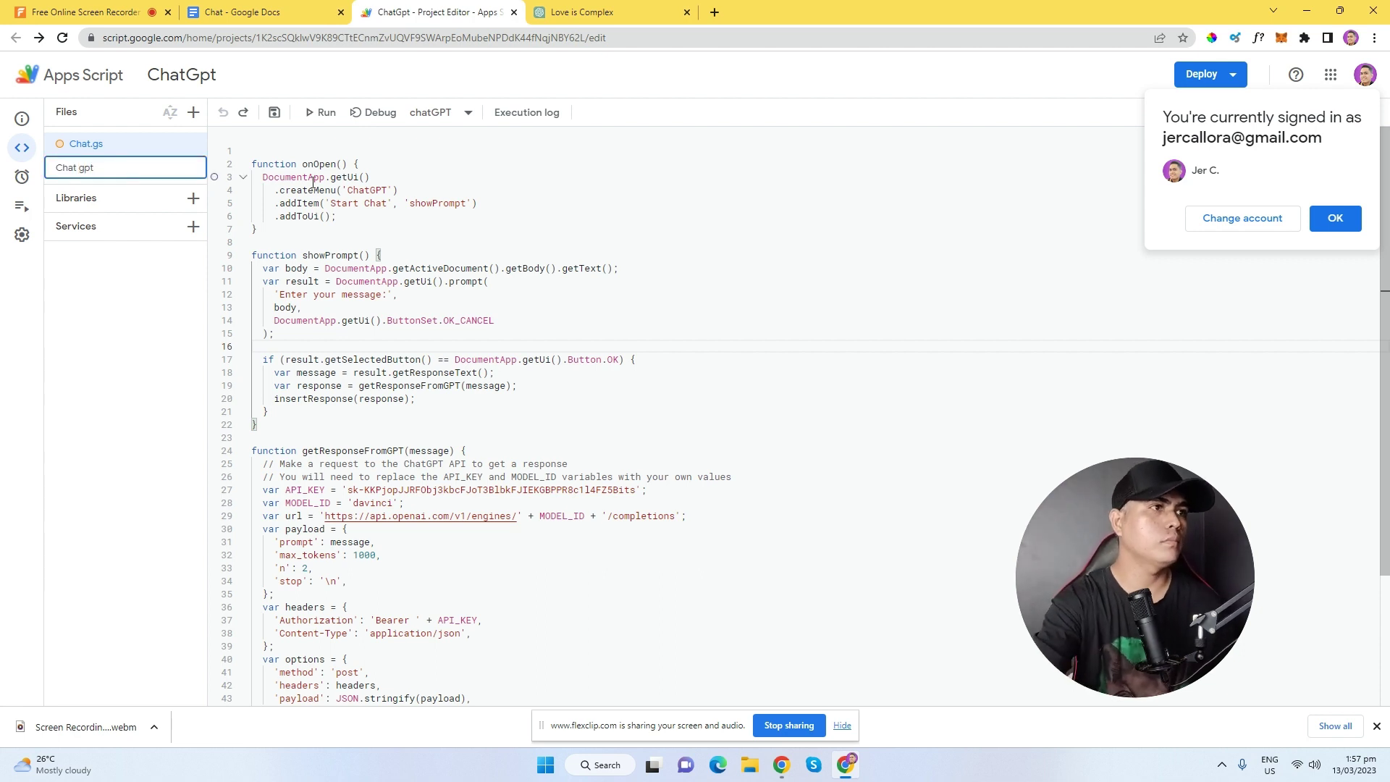
key(Return)
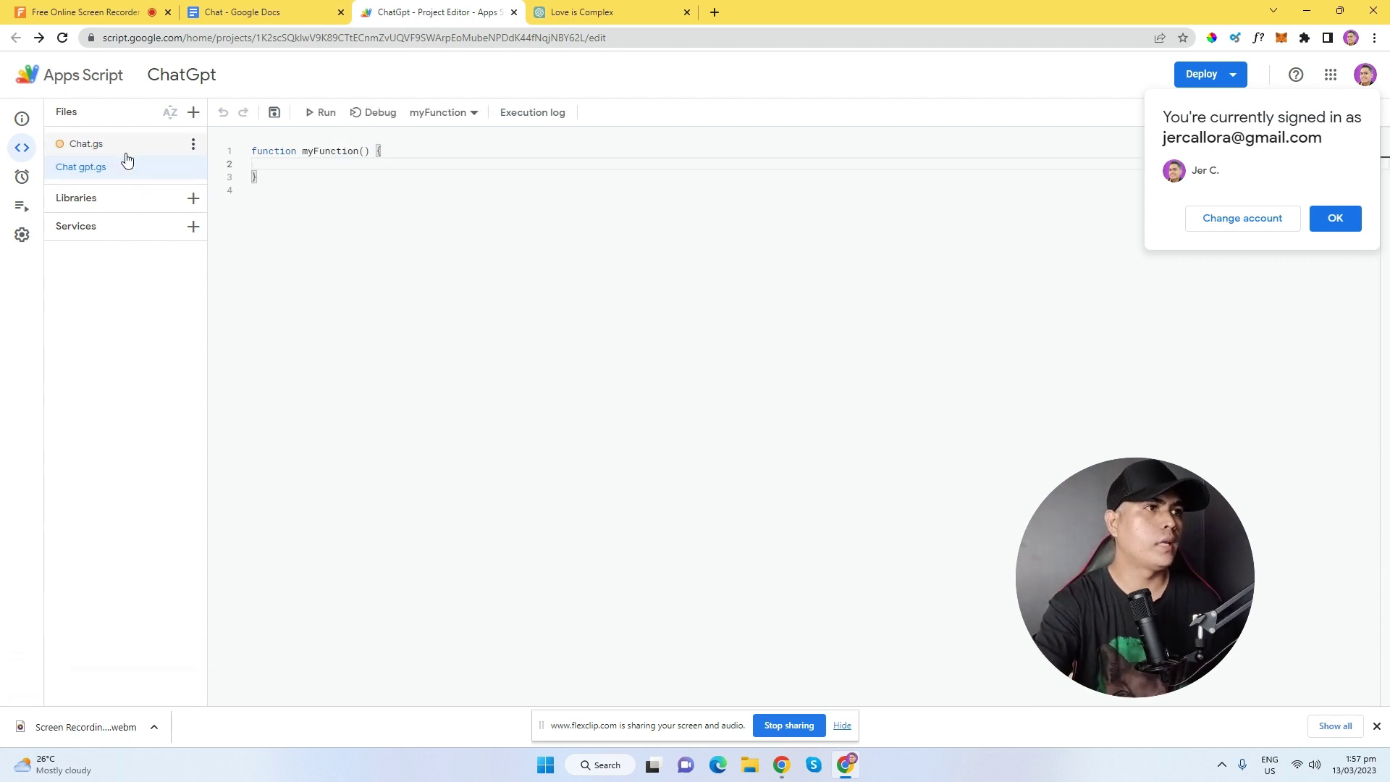
drag(239, 177, 230, 155)
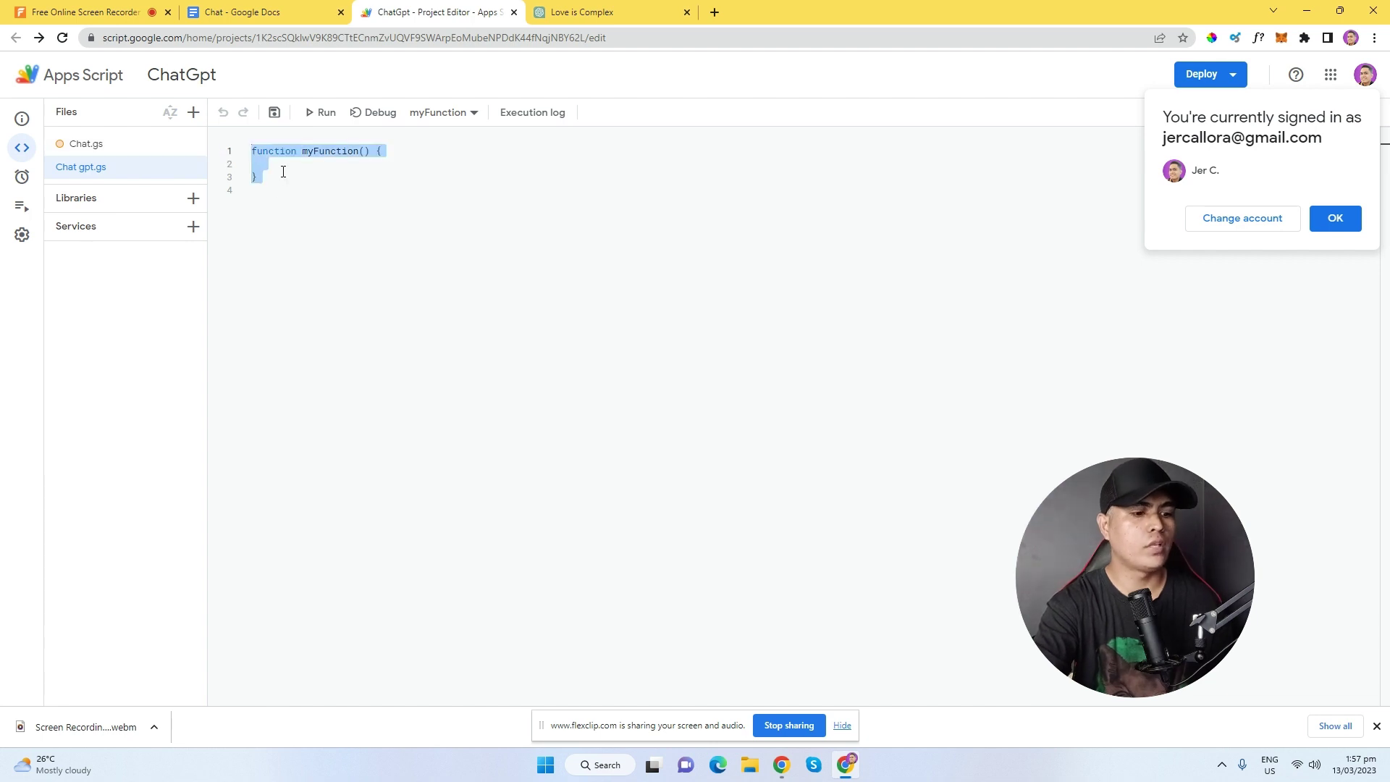
key(ctrl+v)
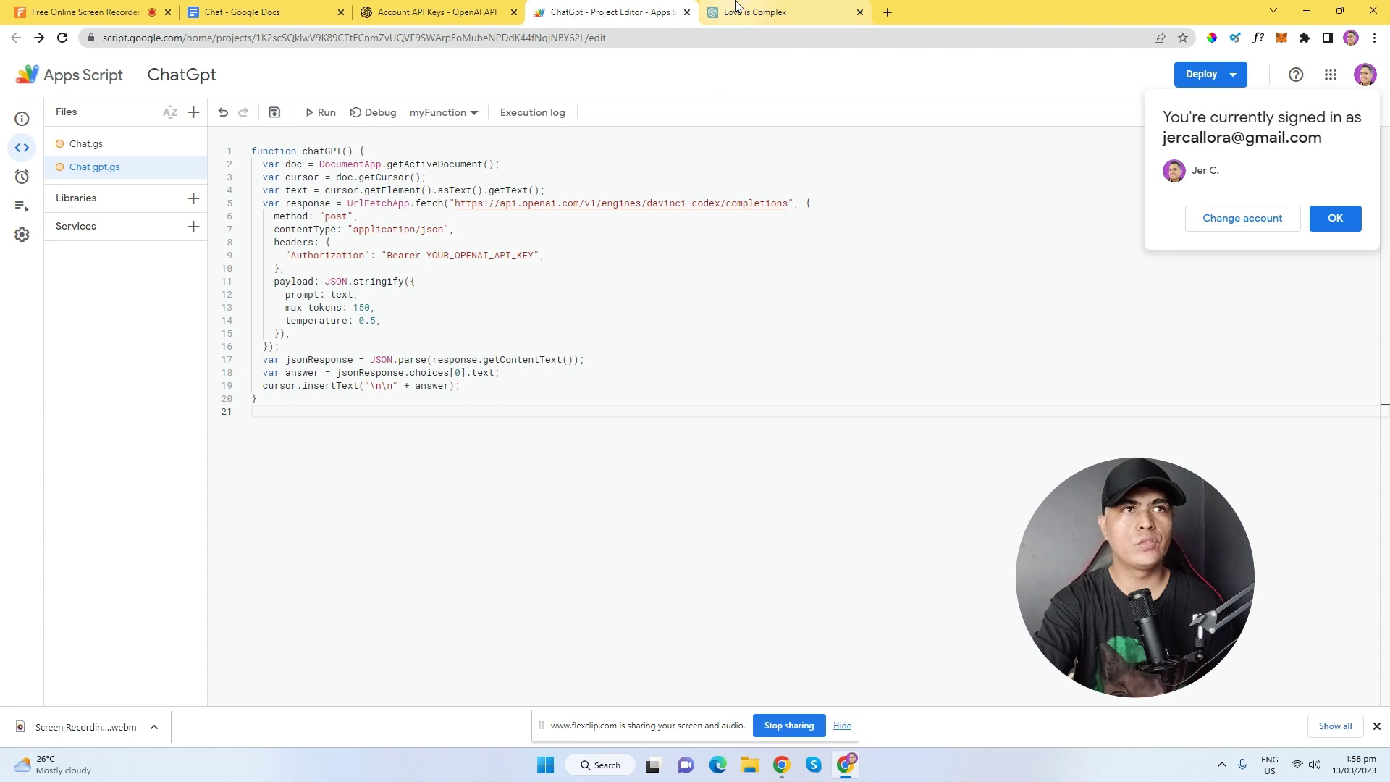
Switch to ChatGPT and review the instruction on replacing YOUR_OPENAI_API_KEY and the matching placeholder in the generated code.
click(767, 12)
click(742, 469)
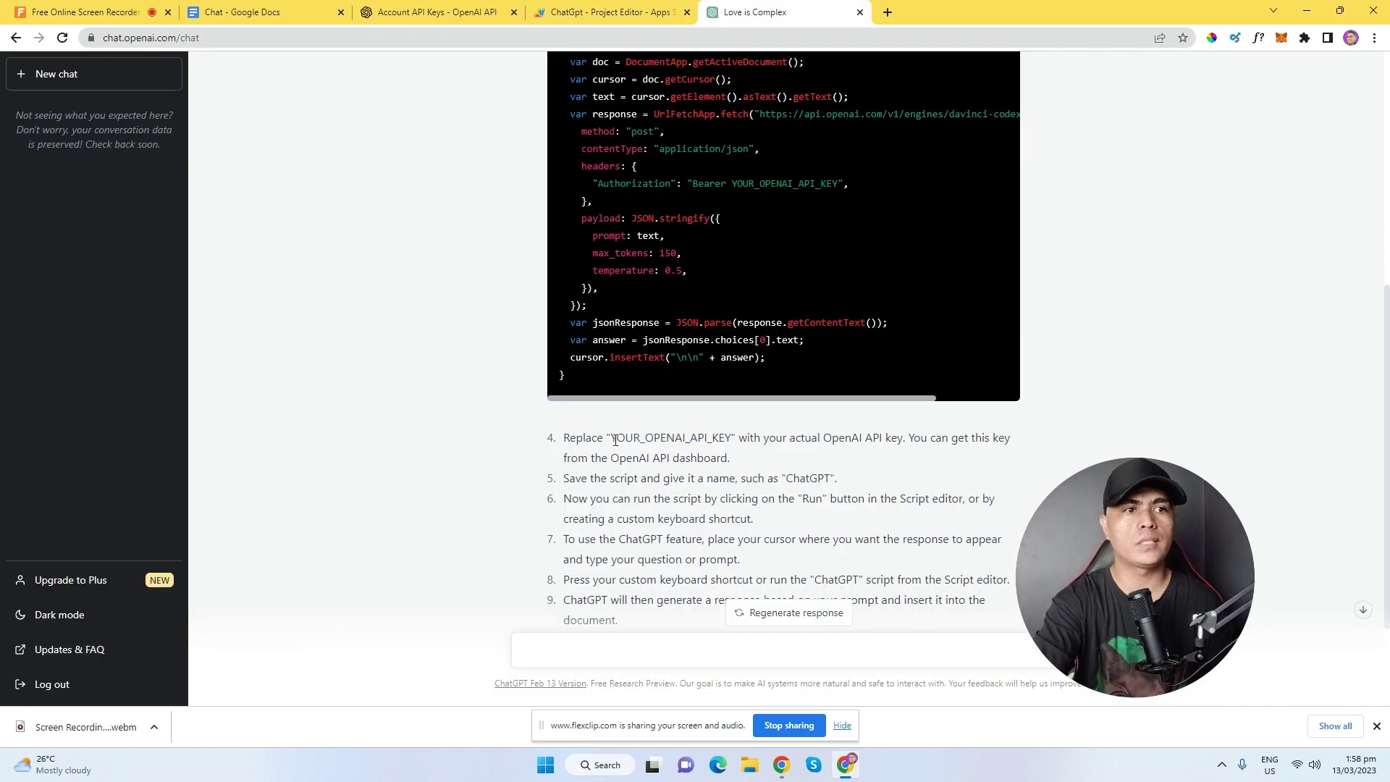
drag(618, 439, 725, 439)
scroll(844, 475, up, 1)
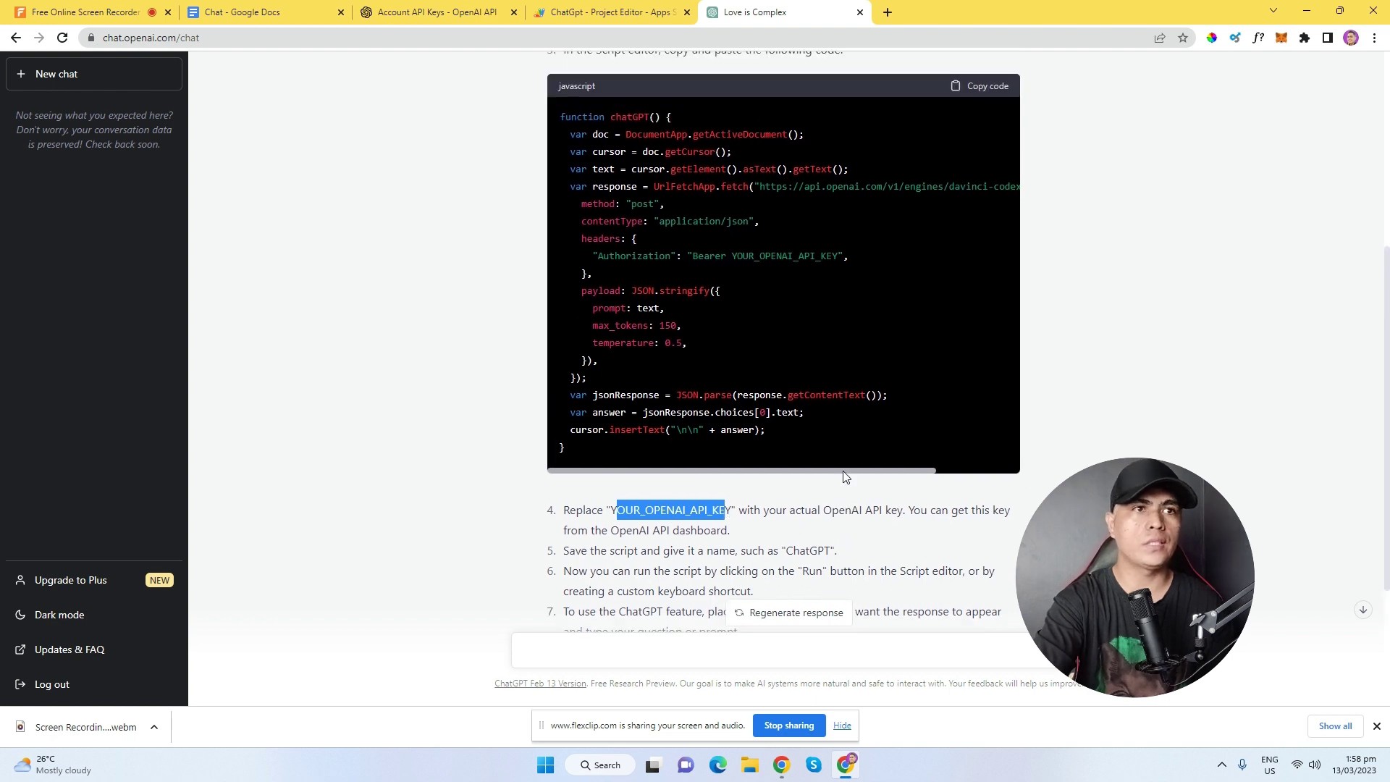
drag(735, 257, 830, 257)
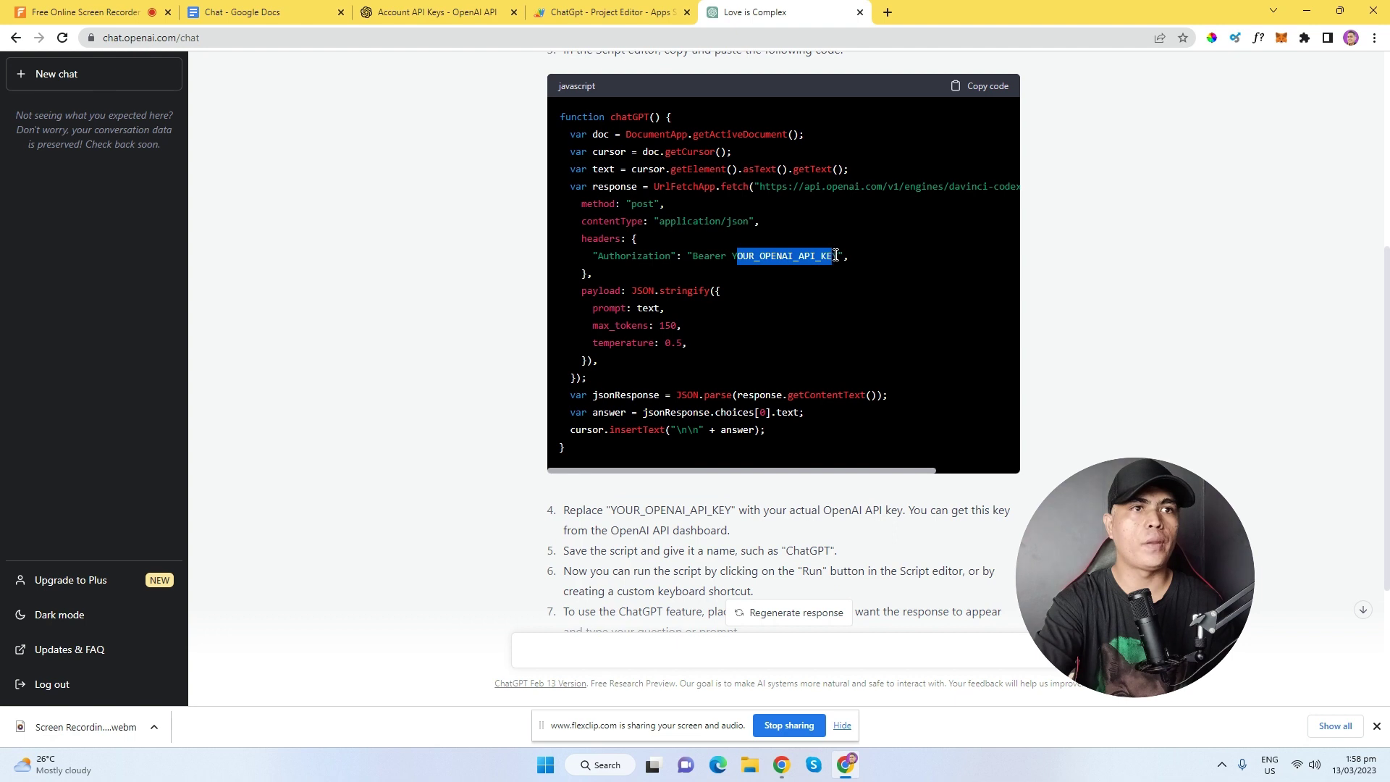
click(662, 253)
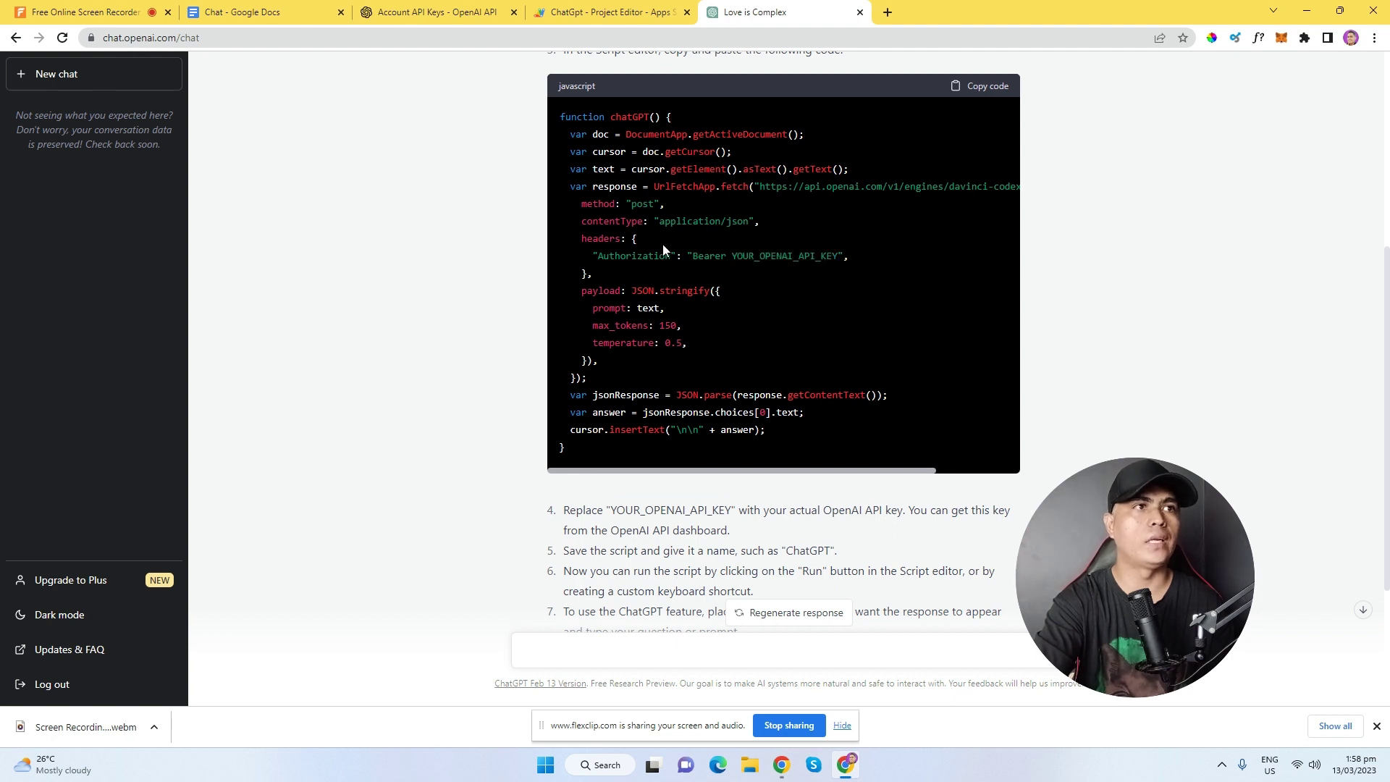
Switch to the OpenAI API keys page, create a new secret key and copy it.
click(406, 12)
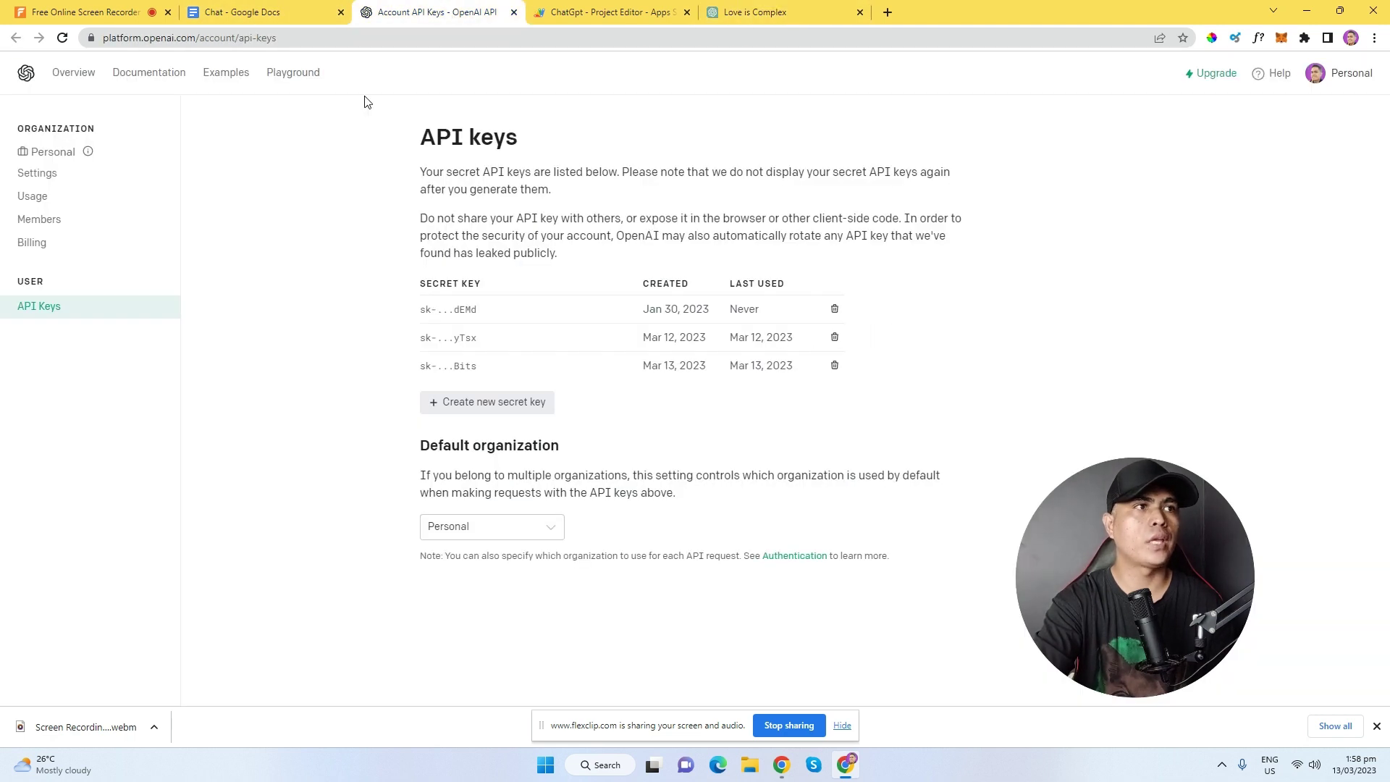
click(293, 38)
click(309, 37)
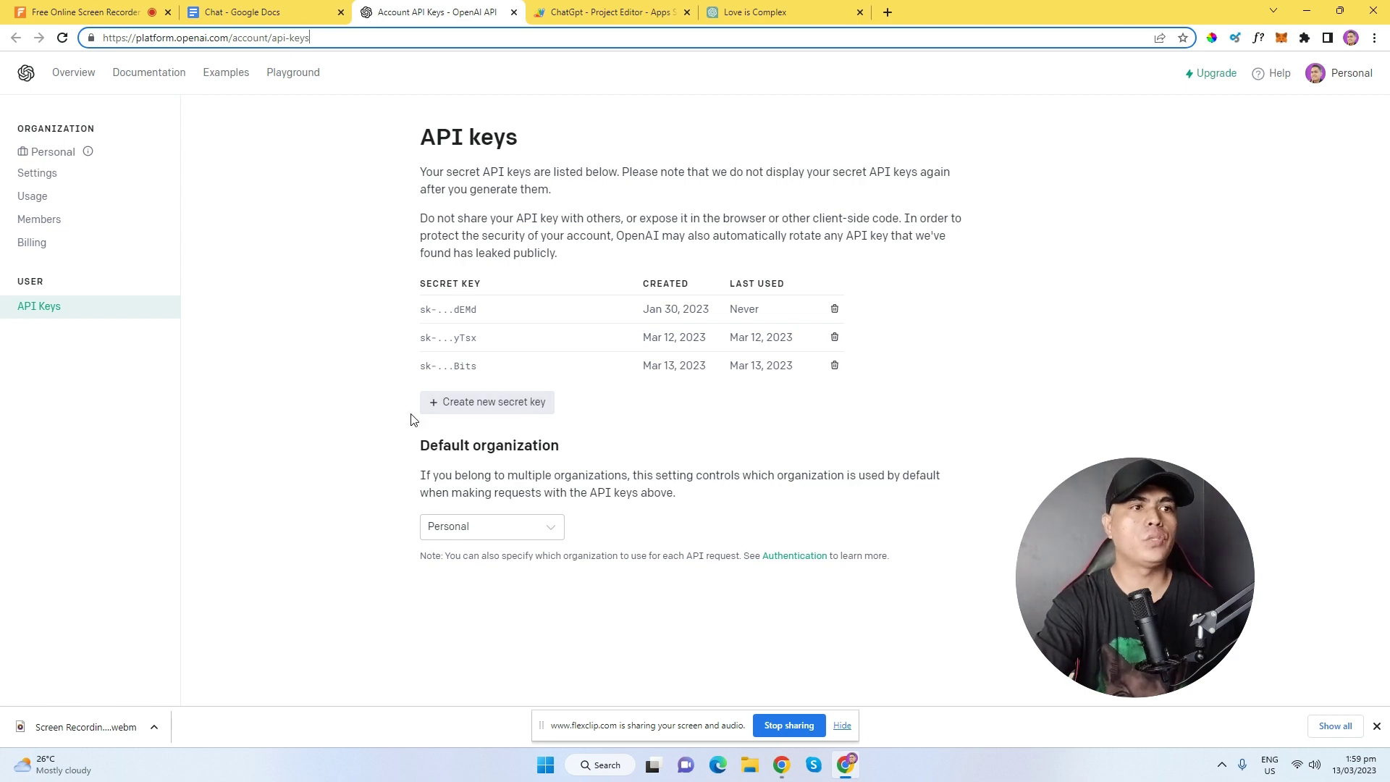
click(485, 411)
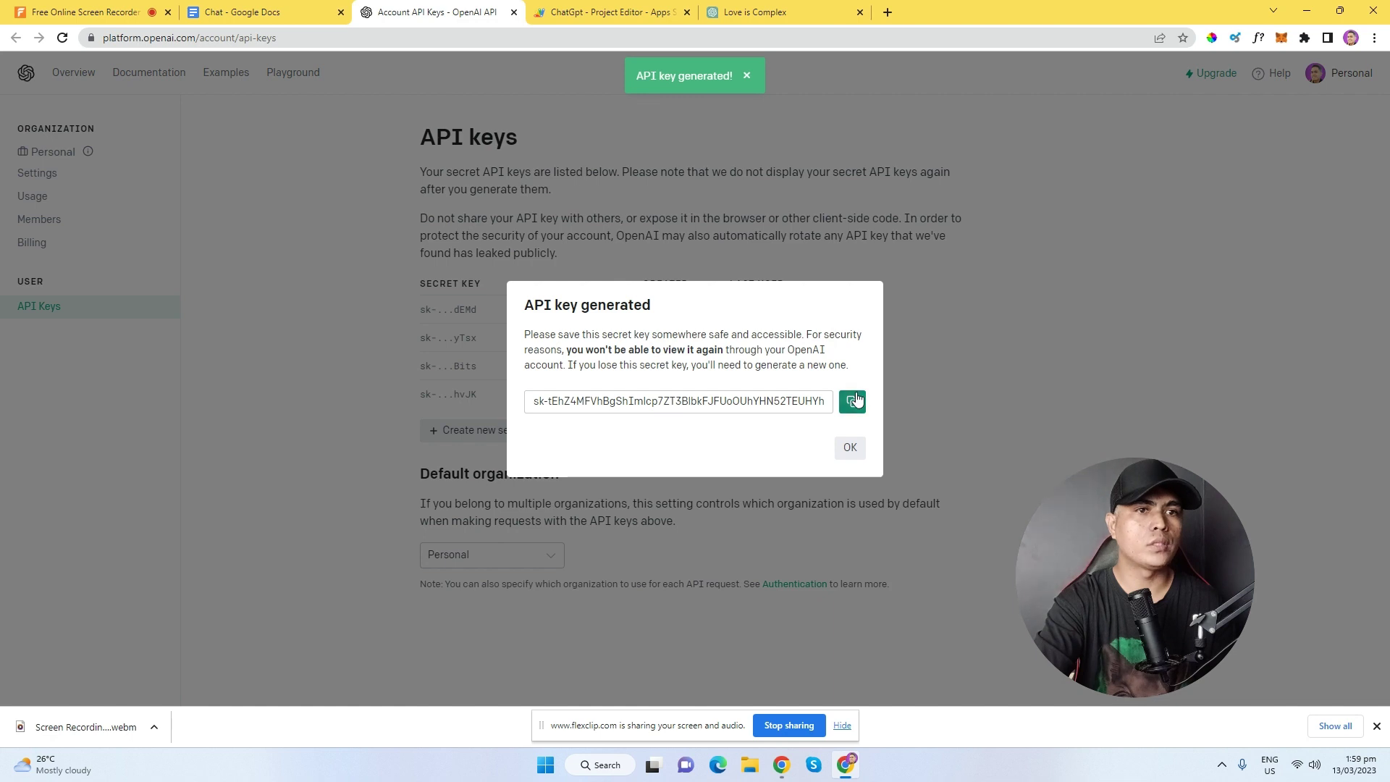
click(852, 401)
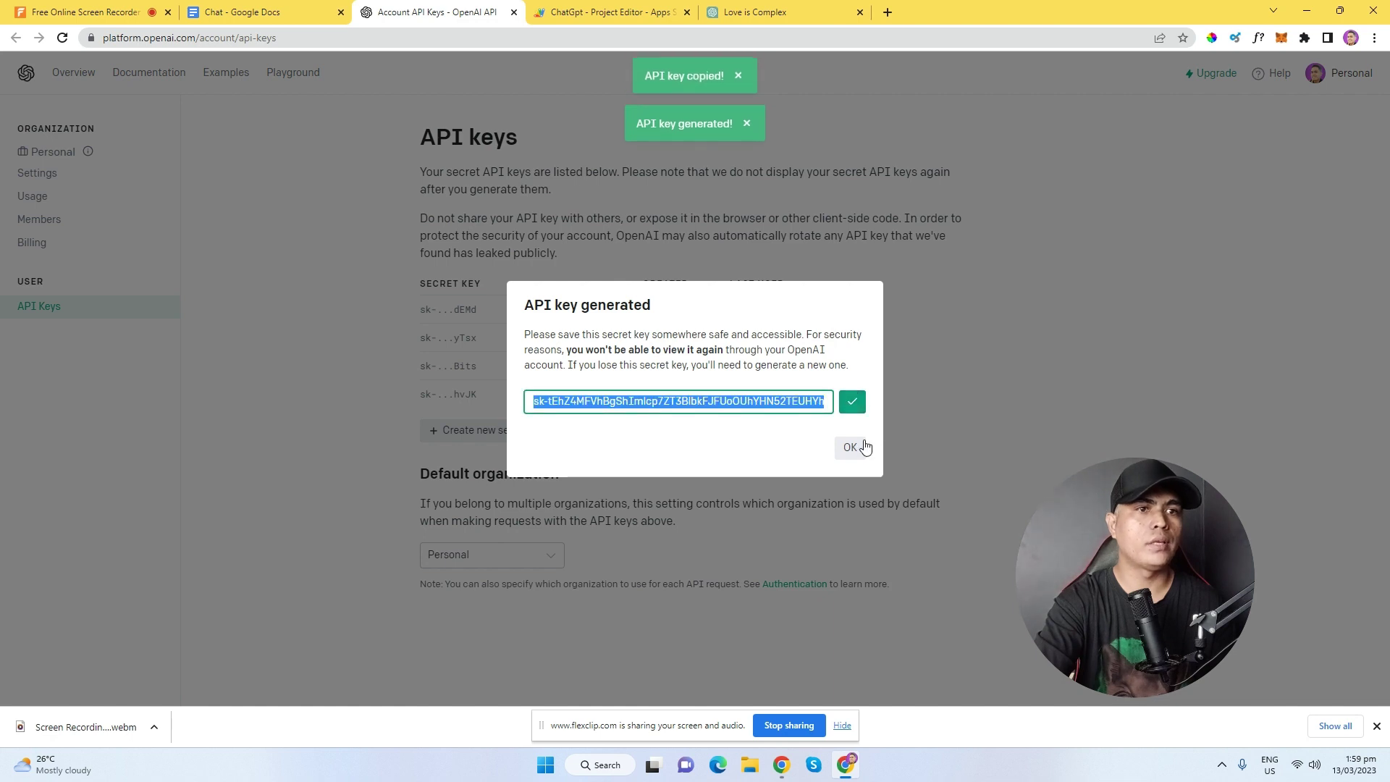
click(852, 448)
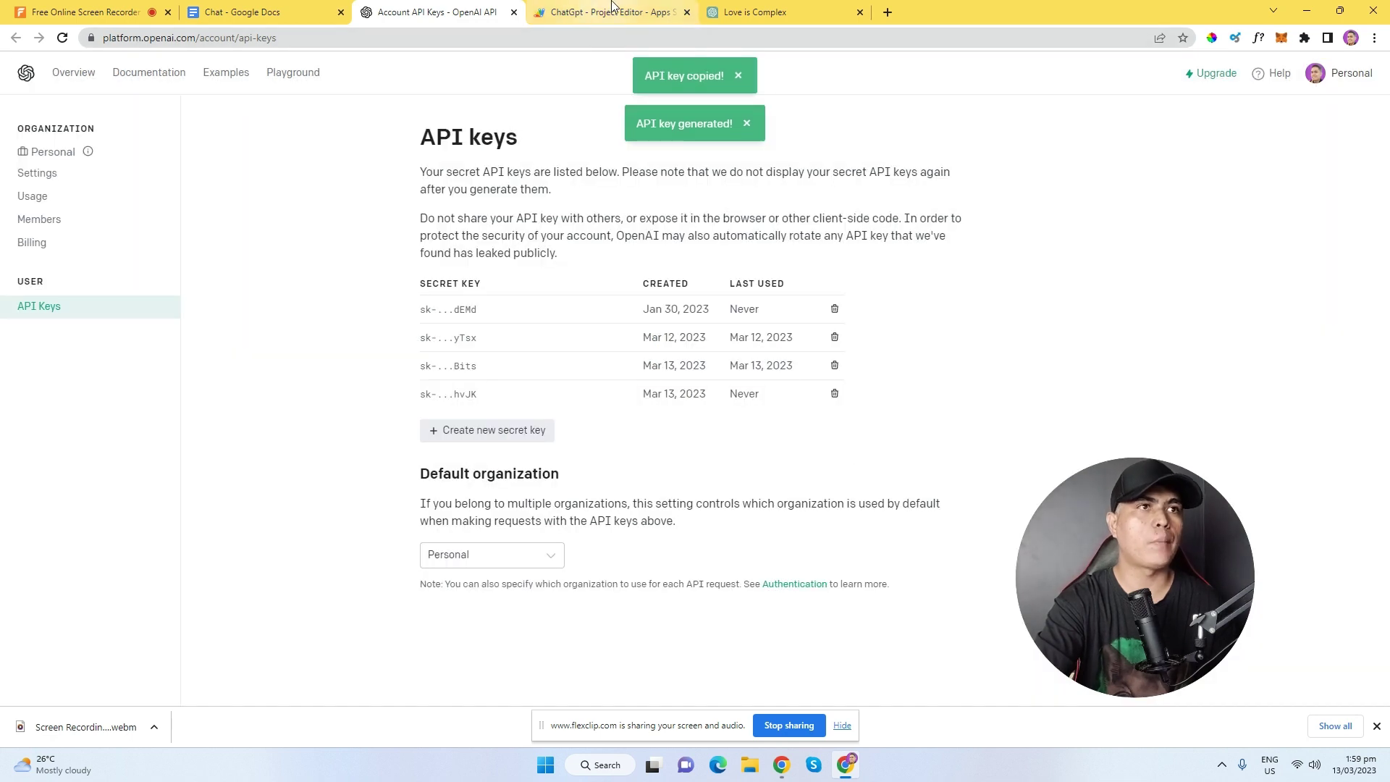
In Apps Script, paste the API key over YOUR_OPENAI_API_KEY in the Authorization header of Chat gpt.gs and save the project.
click(590, 10)
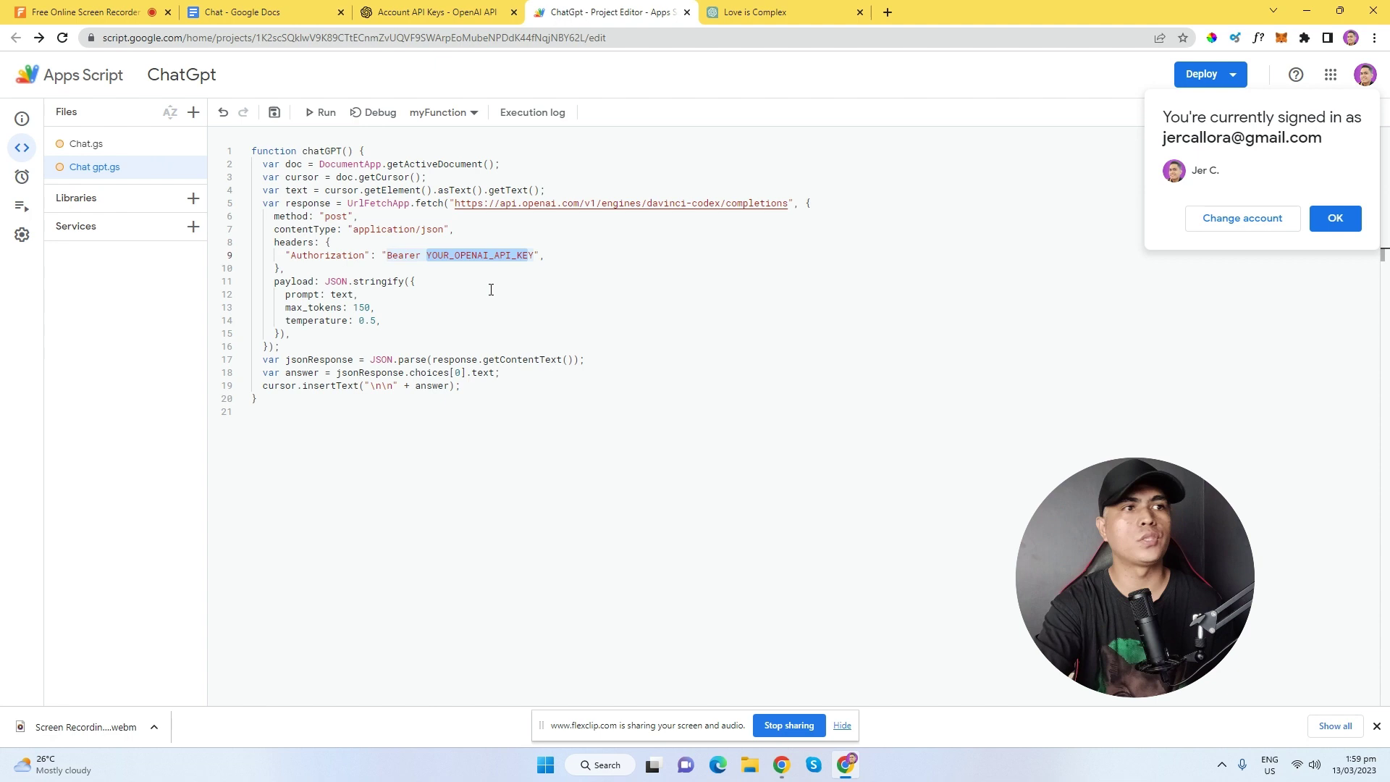
click(437, 263)
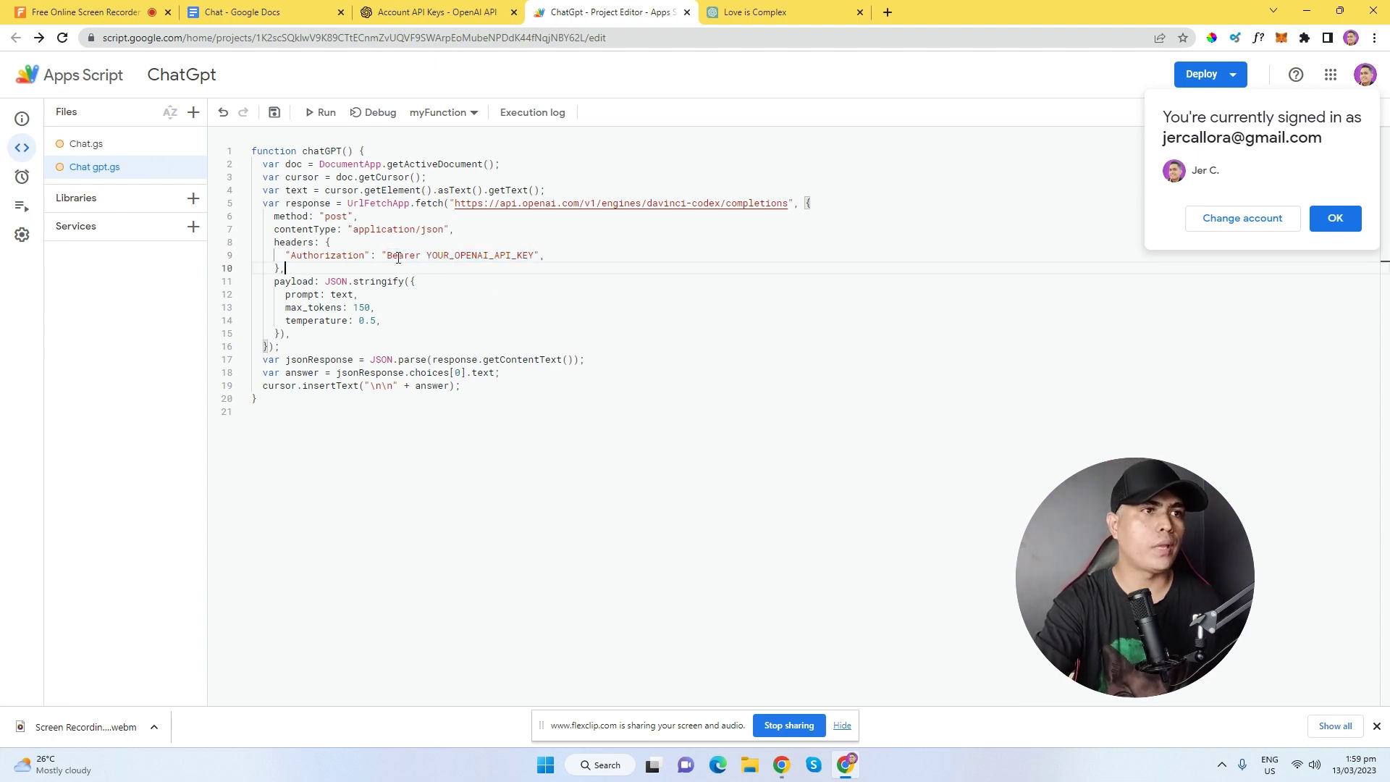
drag(388, 257, 530, 256)
right_click(505, 260)
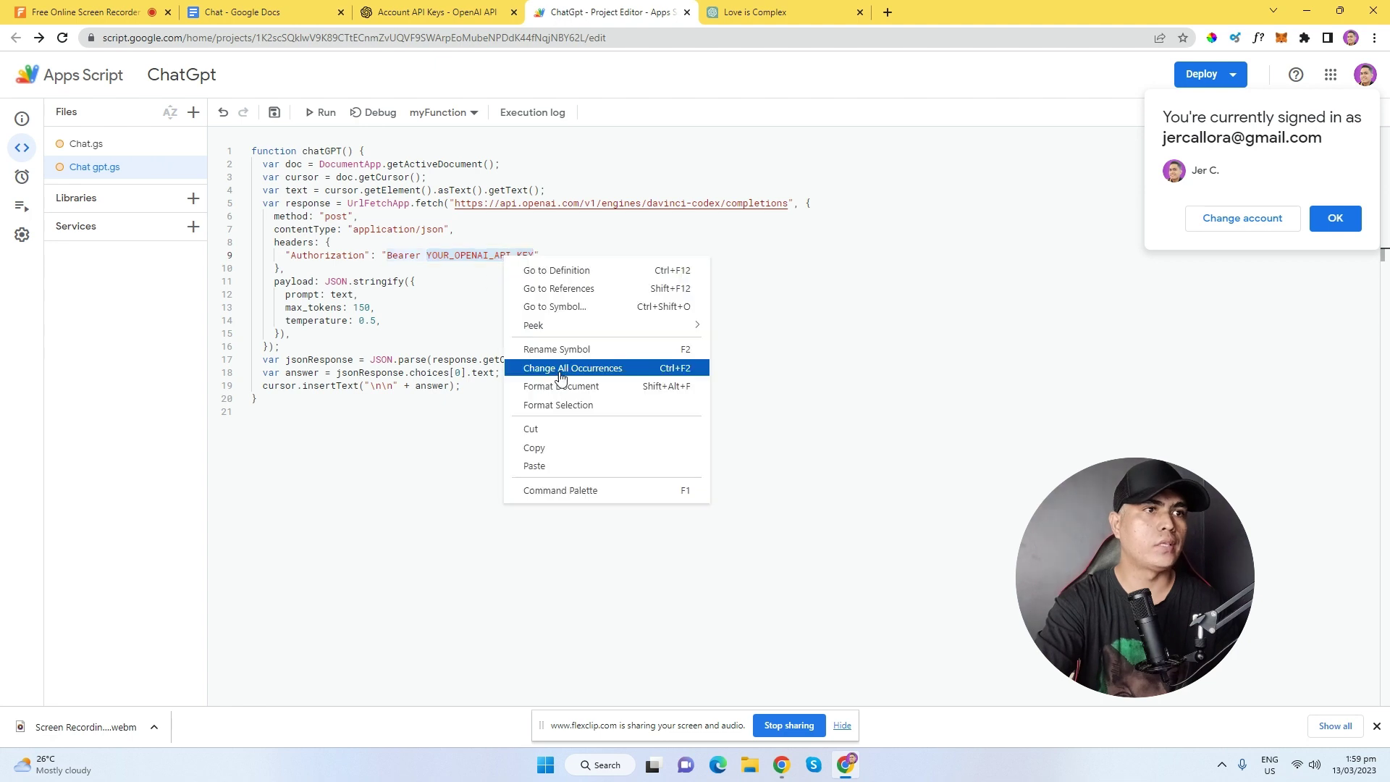
click(554, 463)
drag(426, 256, 717, 257)
click(826, 264)
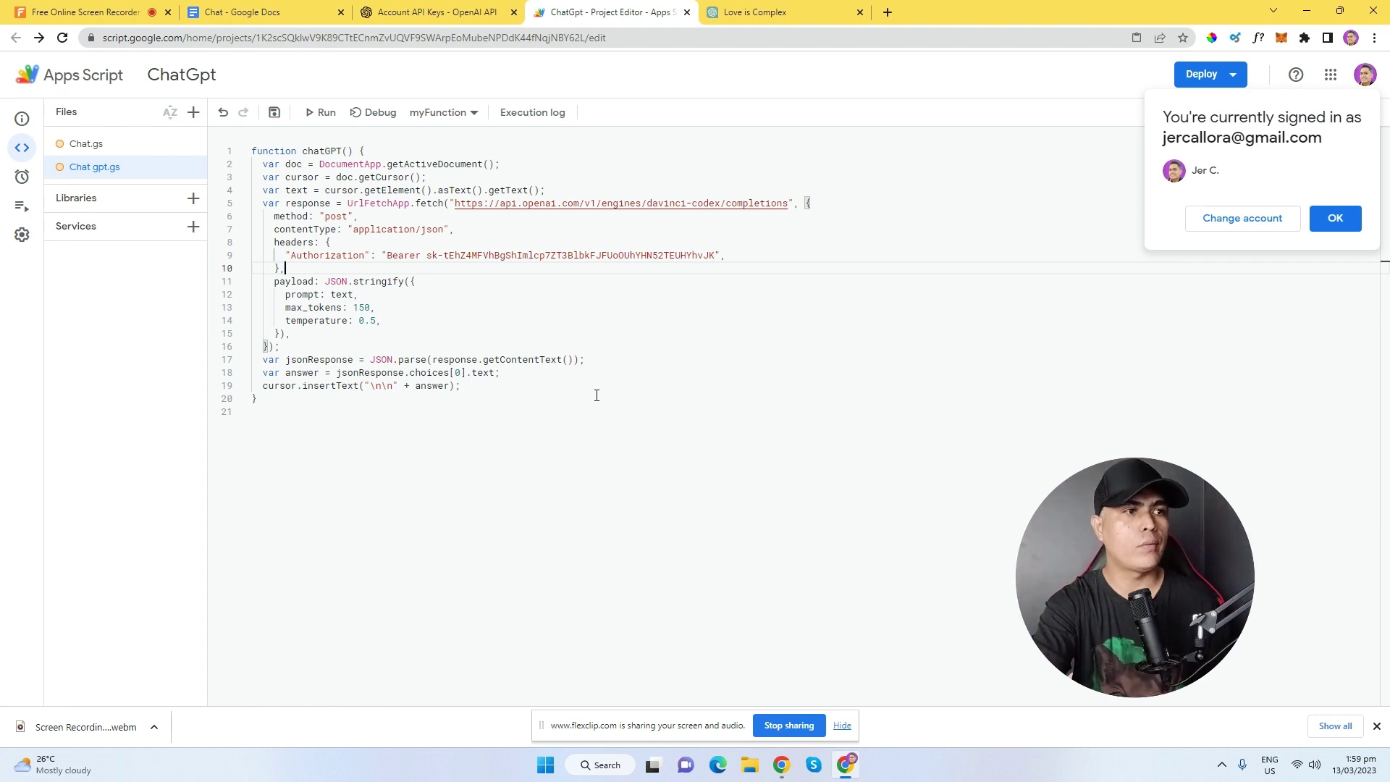
key(ctrl+s)
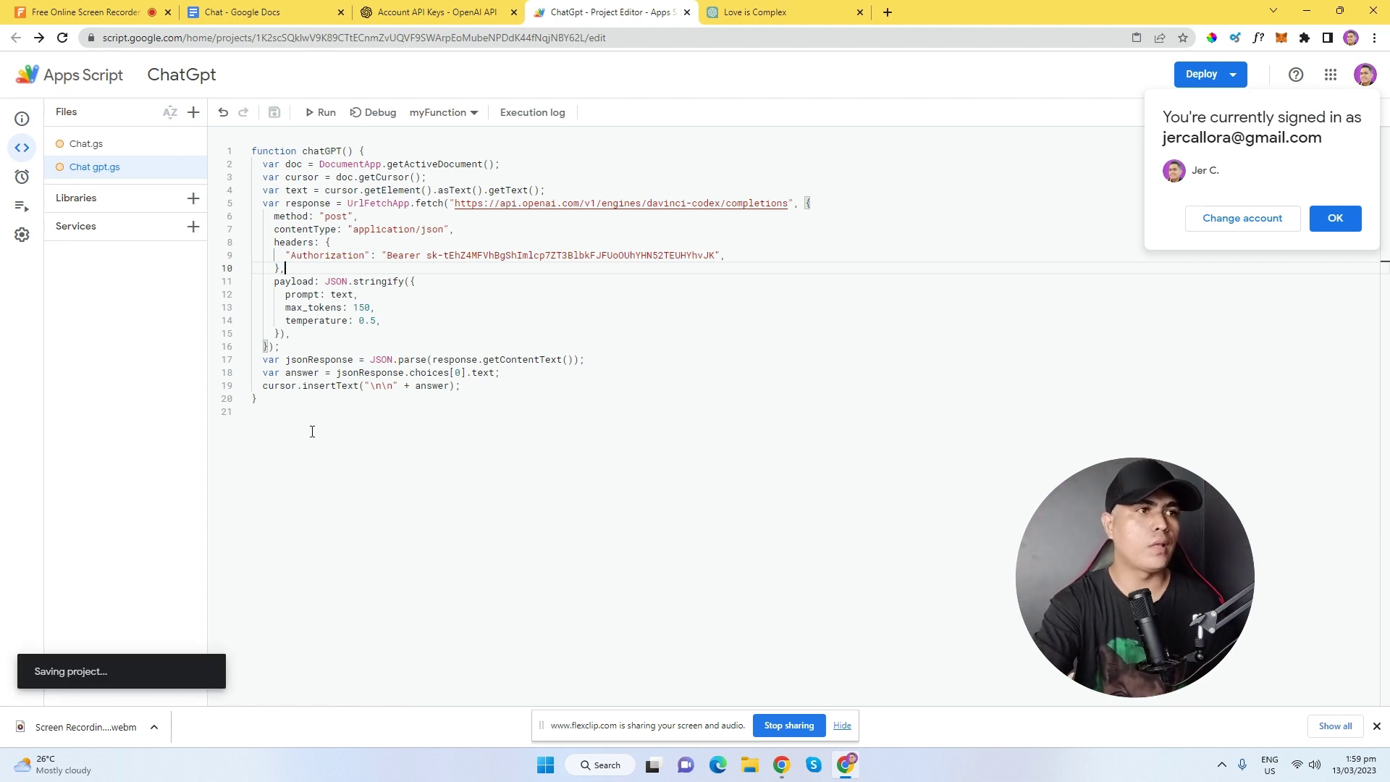
drag(597, 429, 252, 162)
click(462, 402)
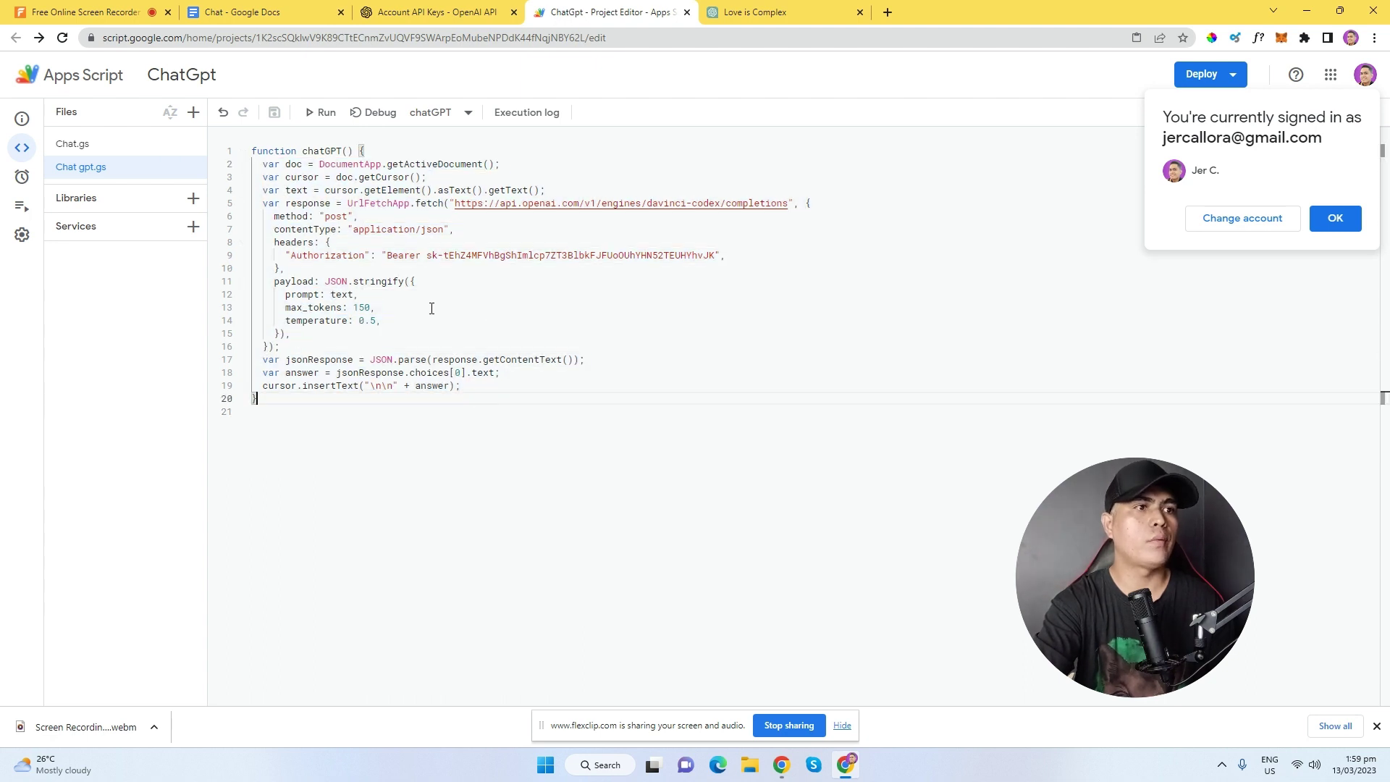
Return to the Chat document, dismiss the Api Key dialog and try ChatGPT's Start Chat command.
click(239, 12)
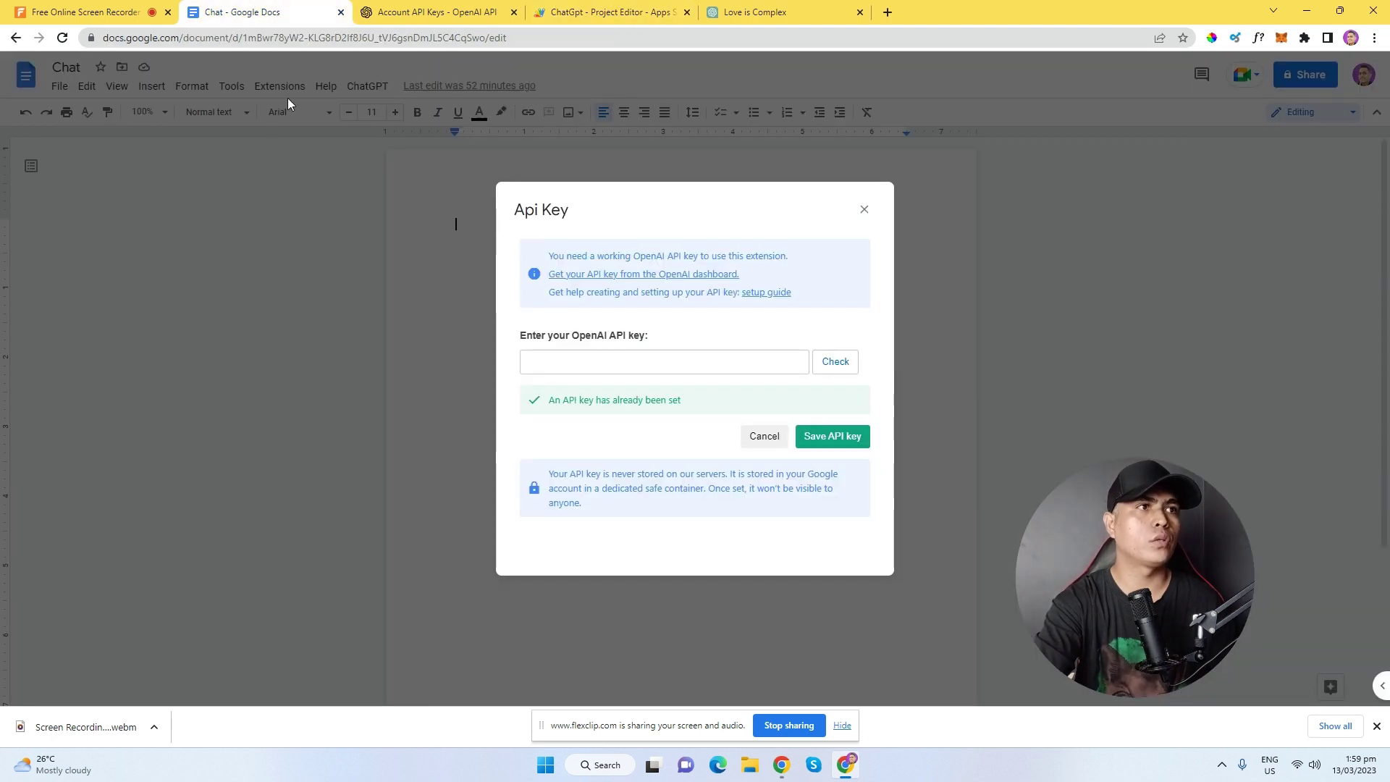
click(863, 210)
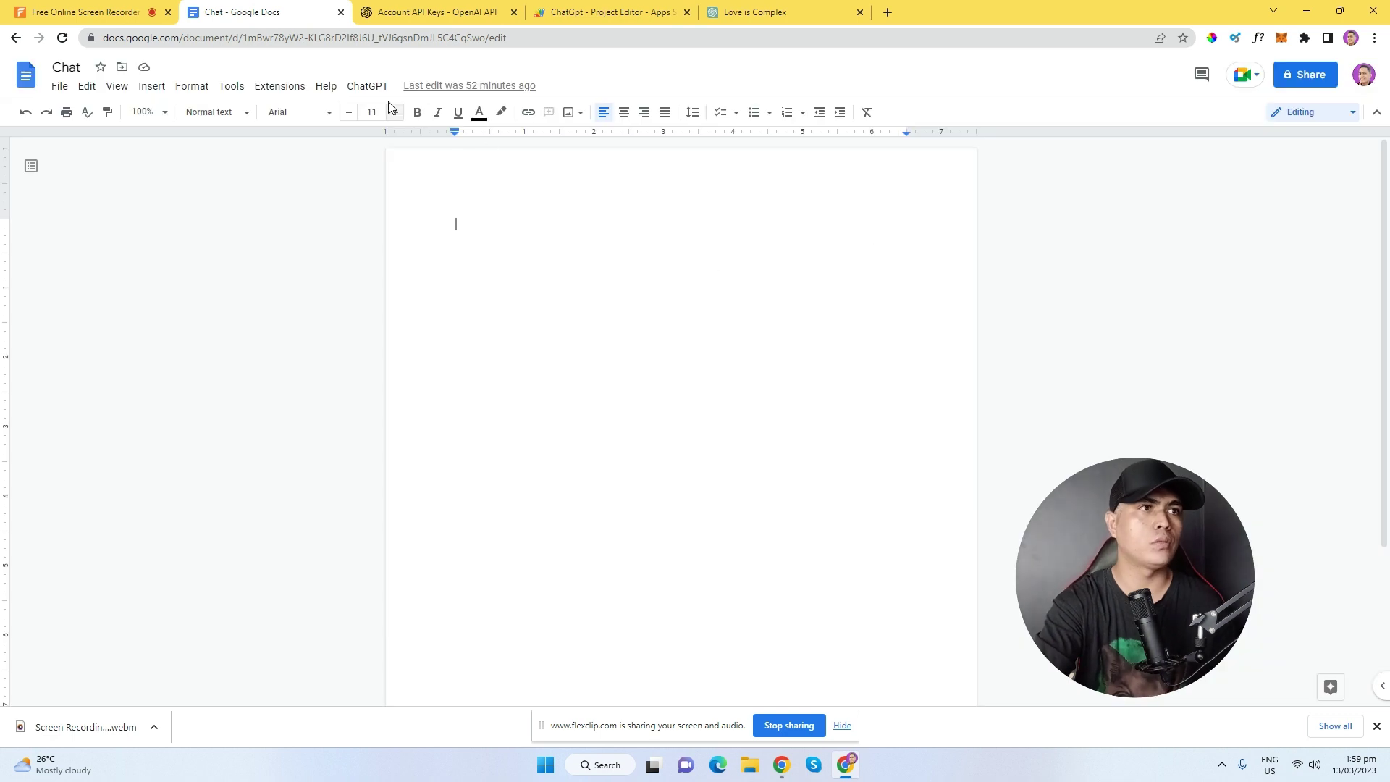
click(368, 88)
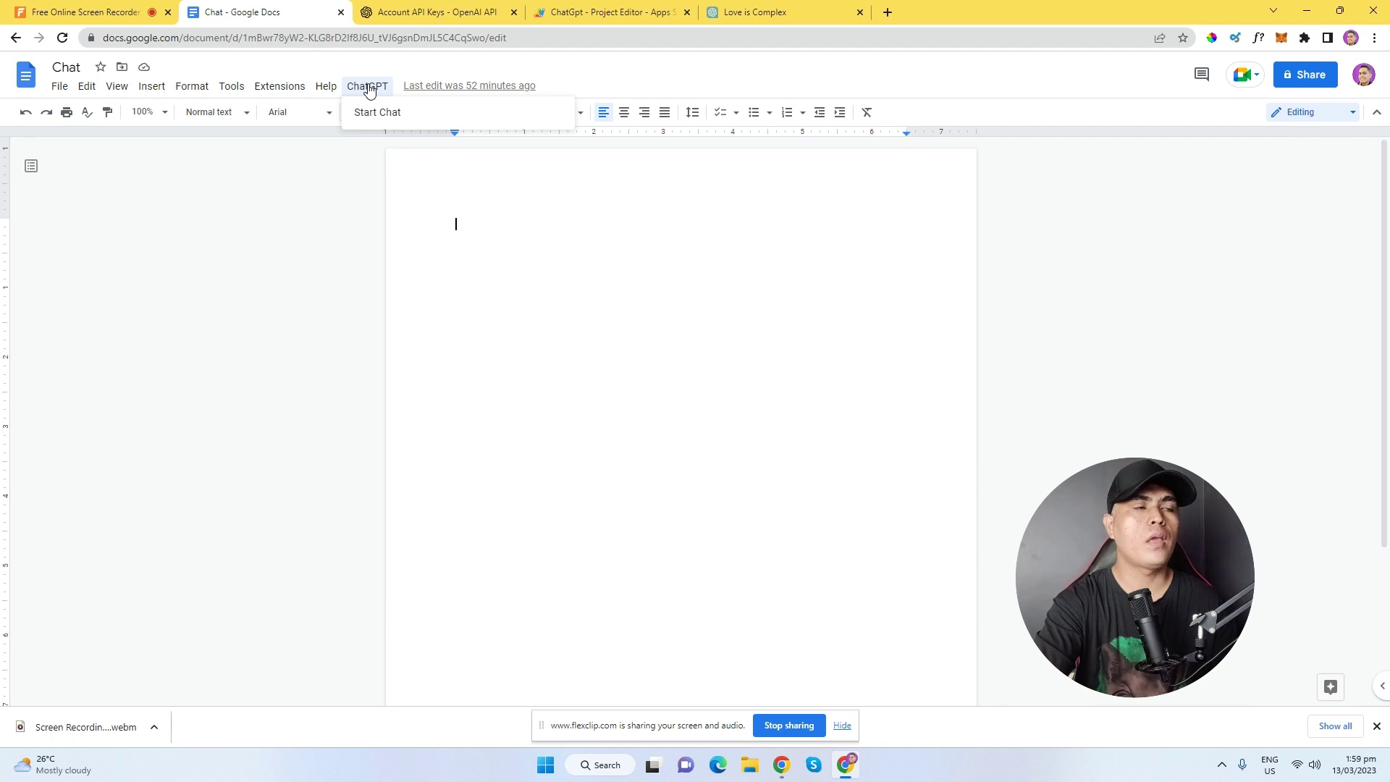
click(377, 113)
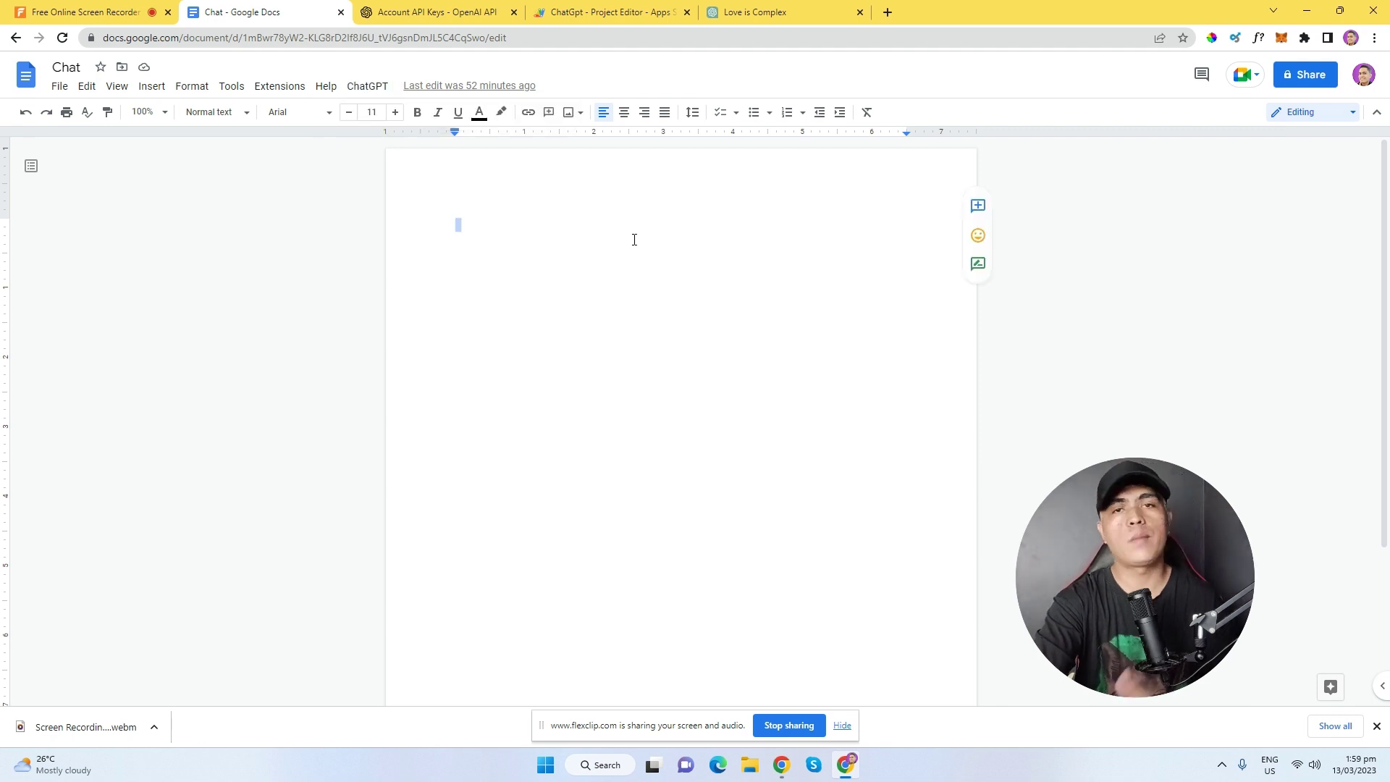
Review the remaining usage instructions in ChatGPT and the full chatGPT function in Apps Script.
click(745, 11)
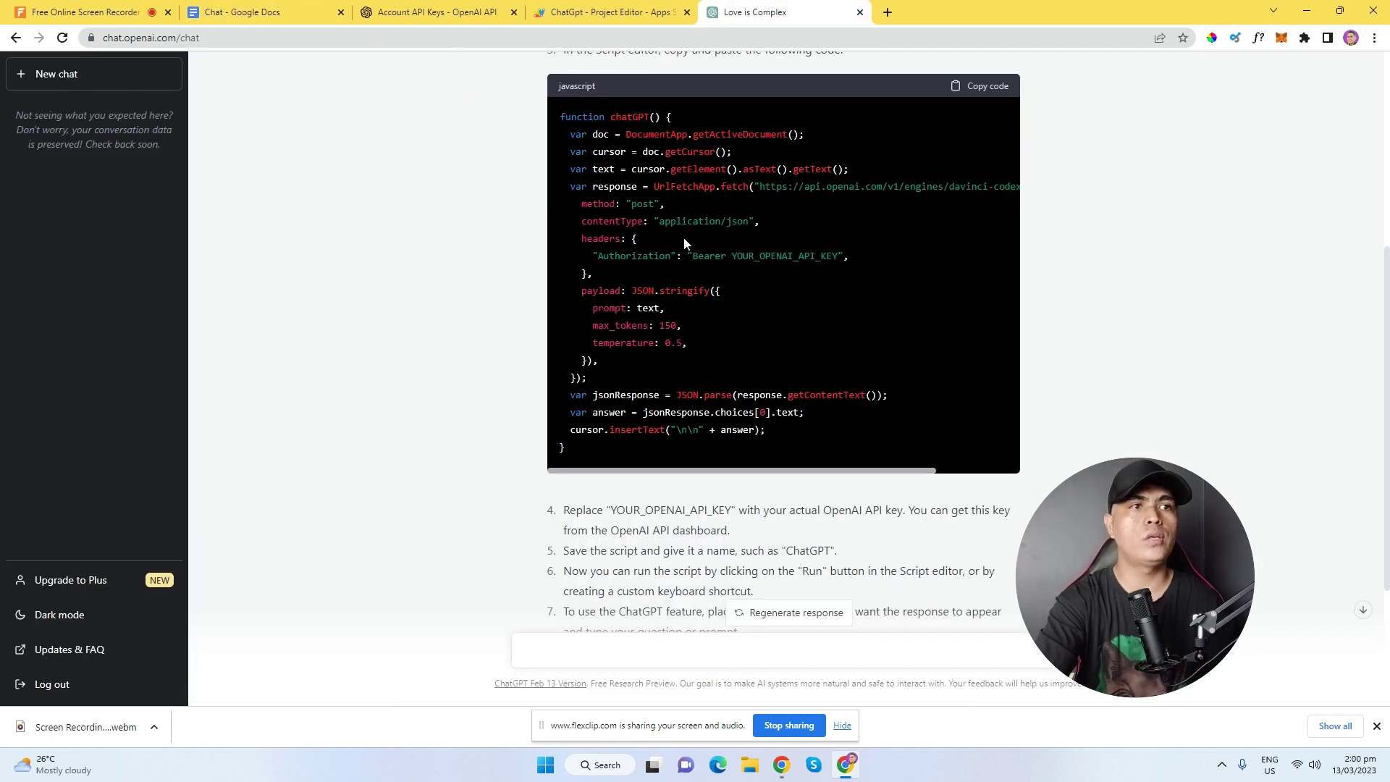
scroll(717, 412, down, 3)
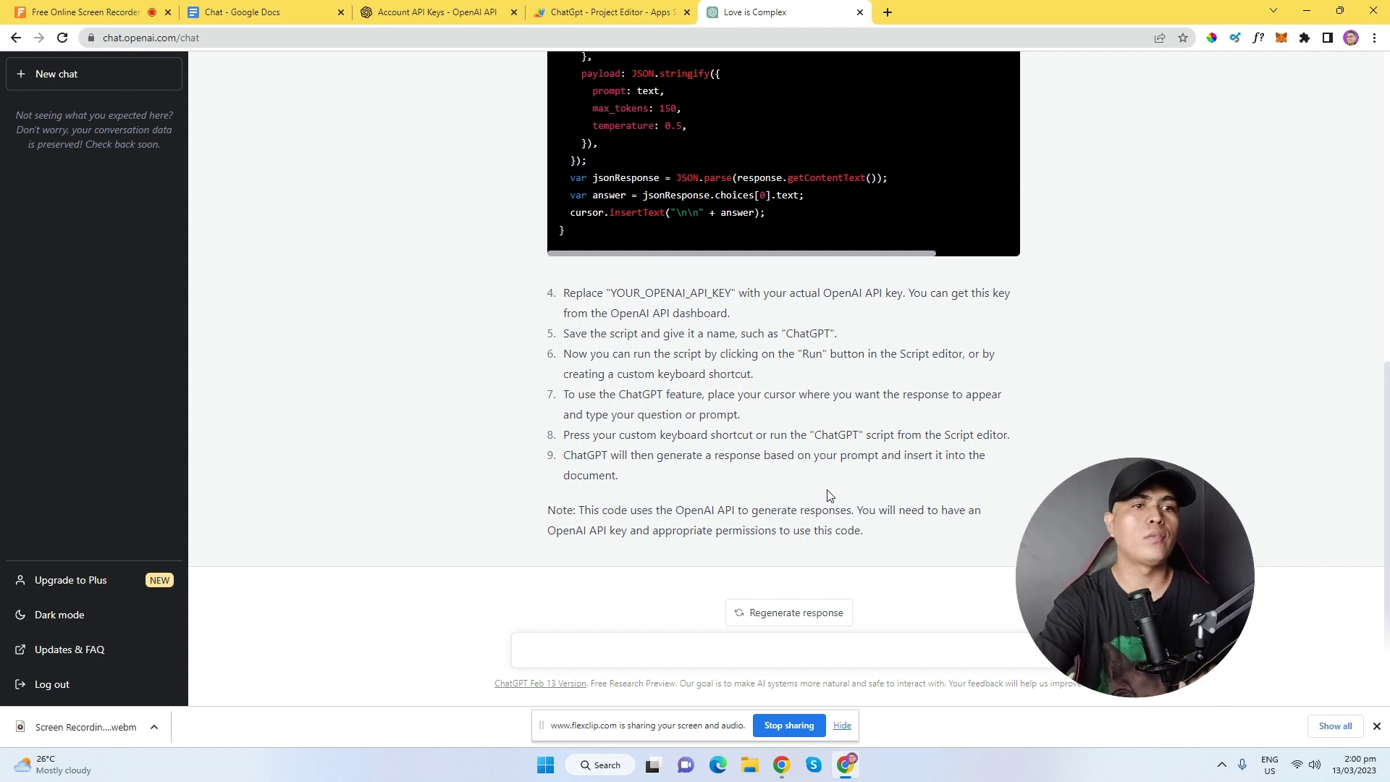
click(608, 12)
drag(437, 434, 252, 150)
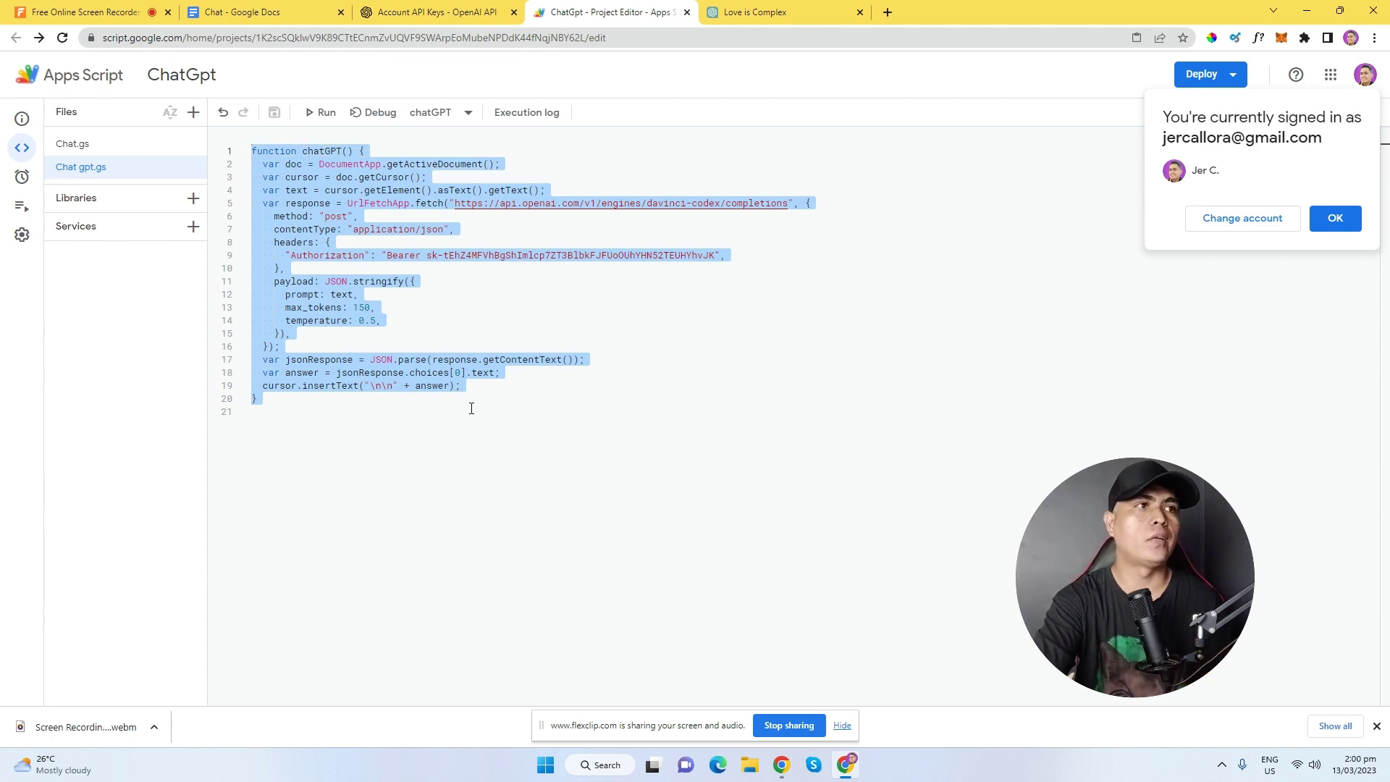
From the Chat document, search the Google Workspace Marketplace for "ChatGPT OpenAI in Sheets and Docs" and view the GPT for Sheets and Docs listing.
key(ctrl+Tab)
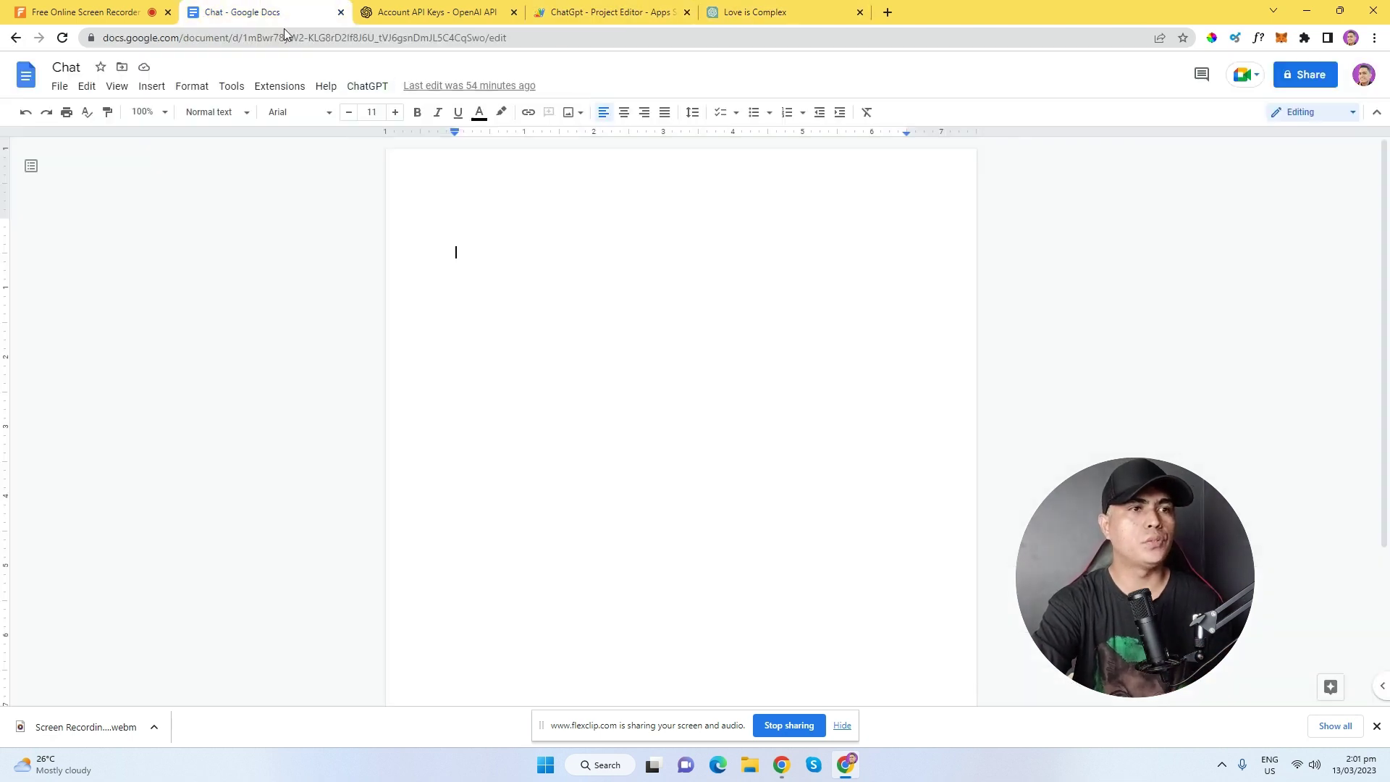
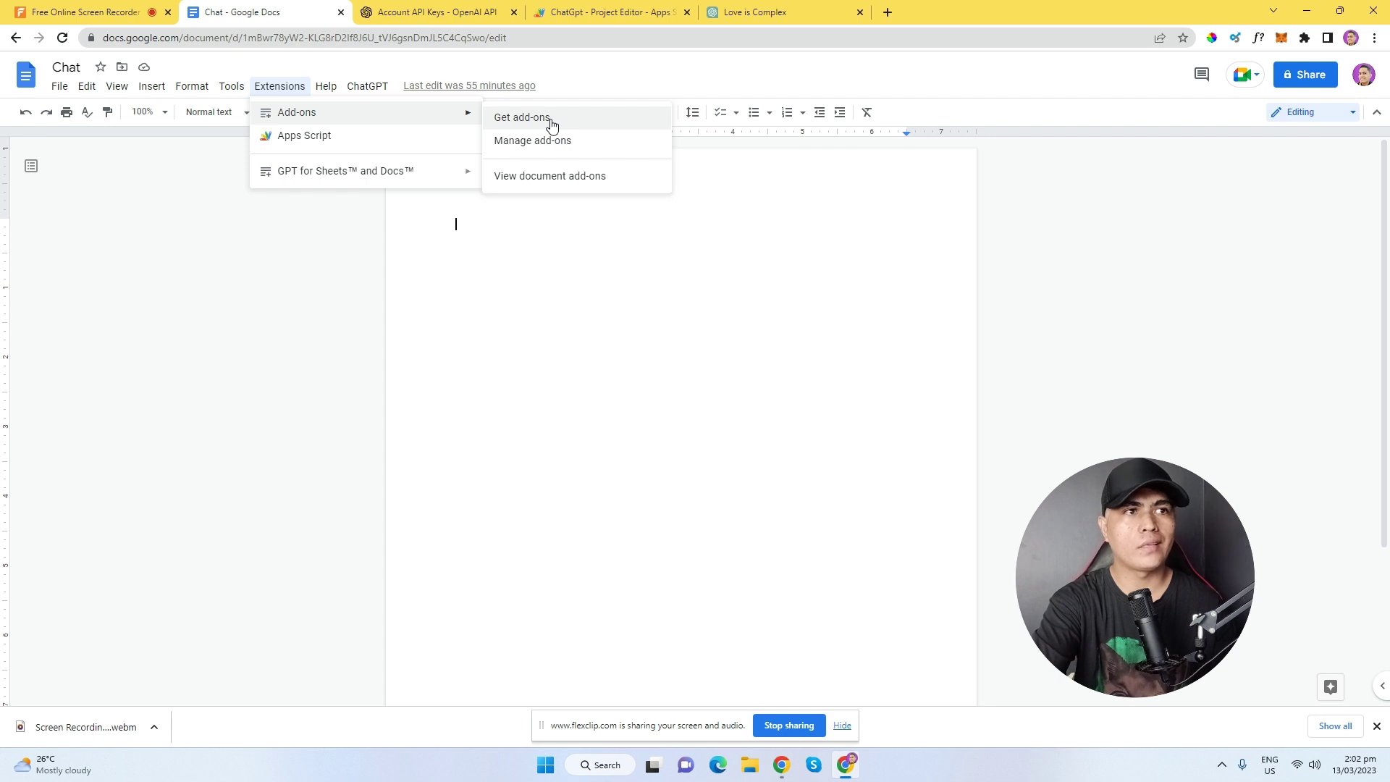
click(551, 125)
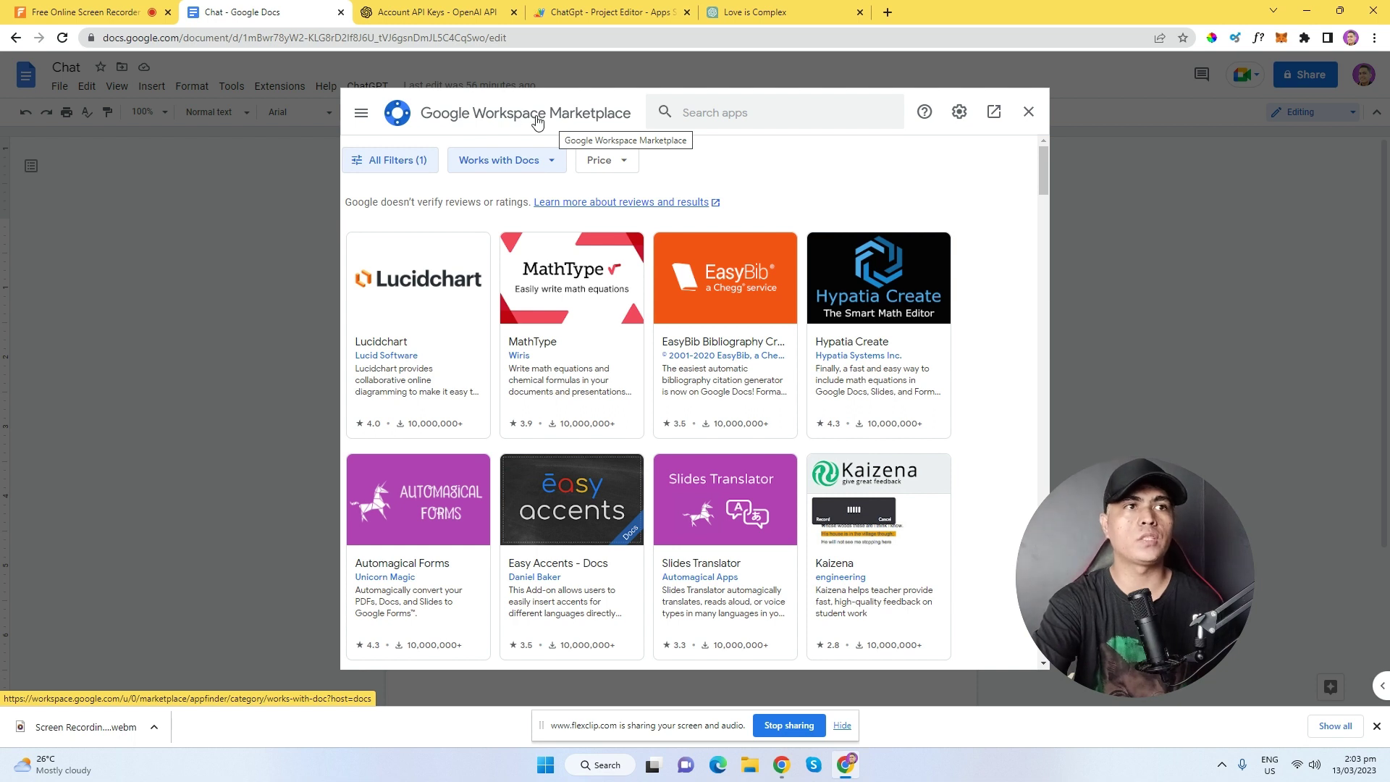
mouse_move(1040, 157)
mouse_down()
mouse_move(1044, 417)
mouse_move(1040, 167)
mouse_up()
click(758, 112)
text(chat)
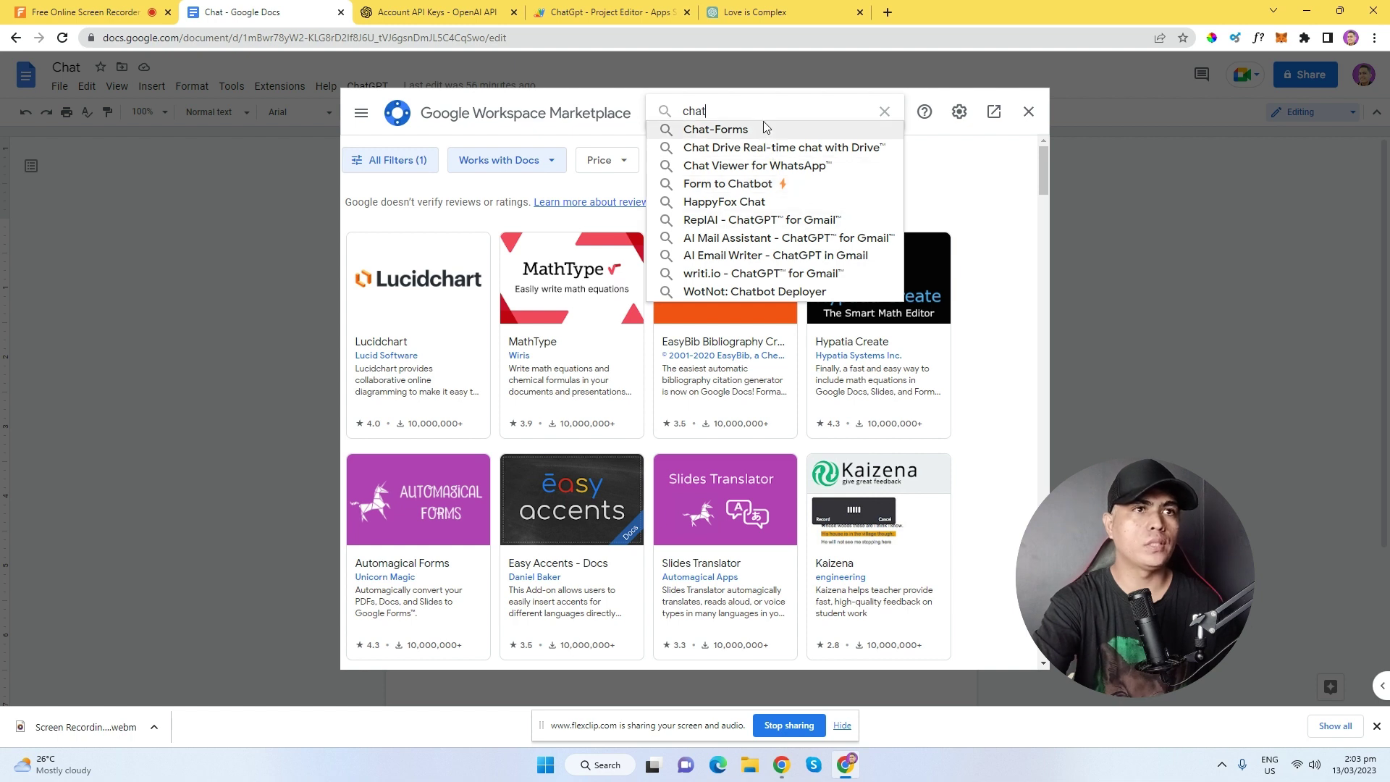
text(gpt)
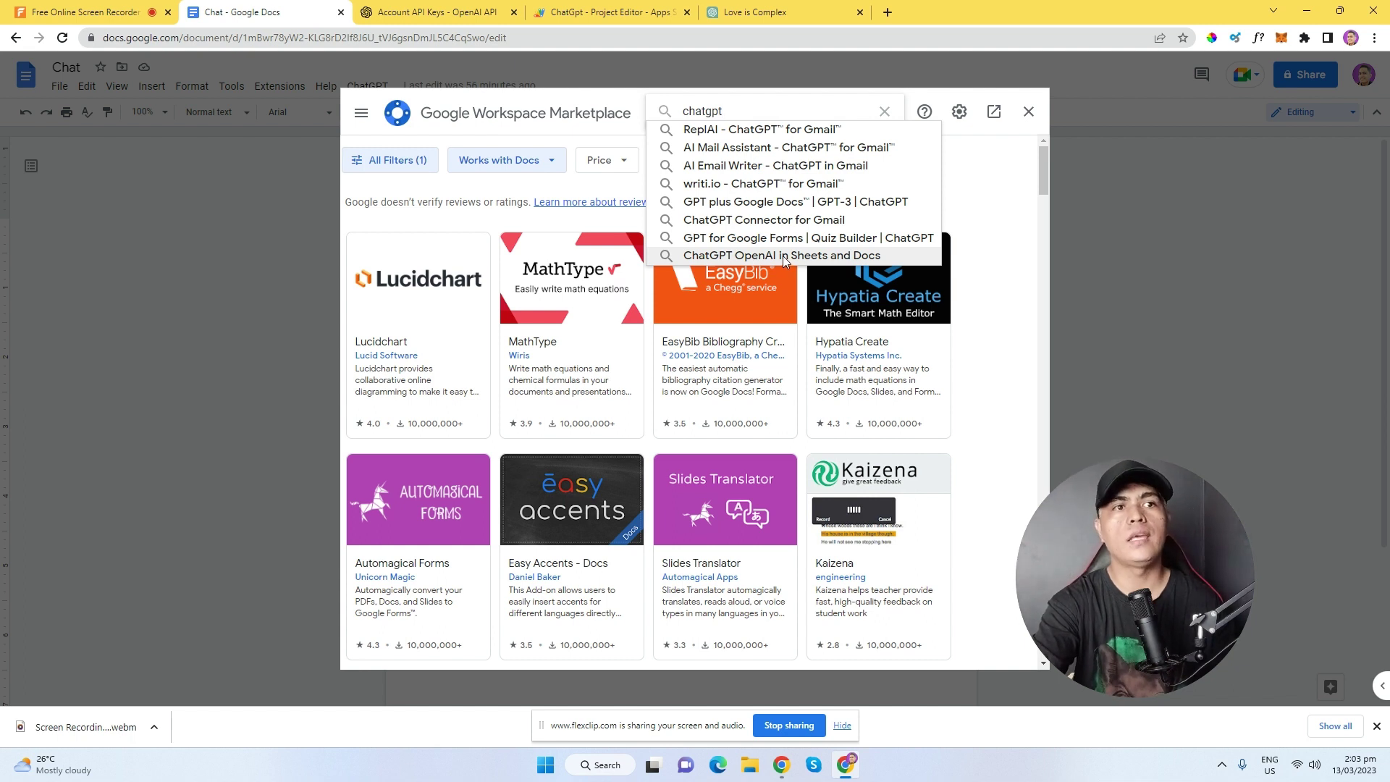
click(831, 257)
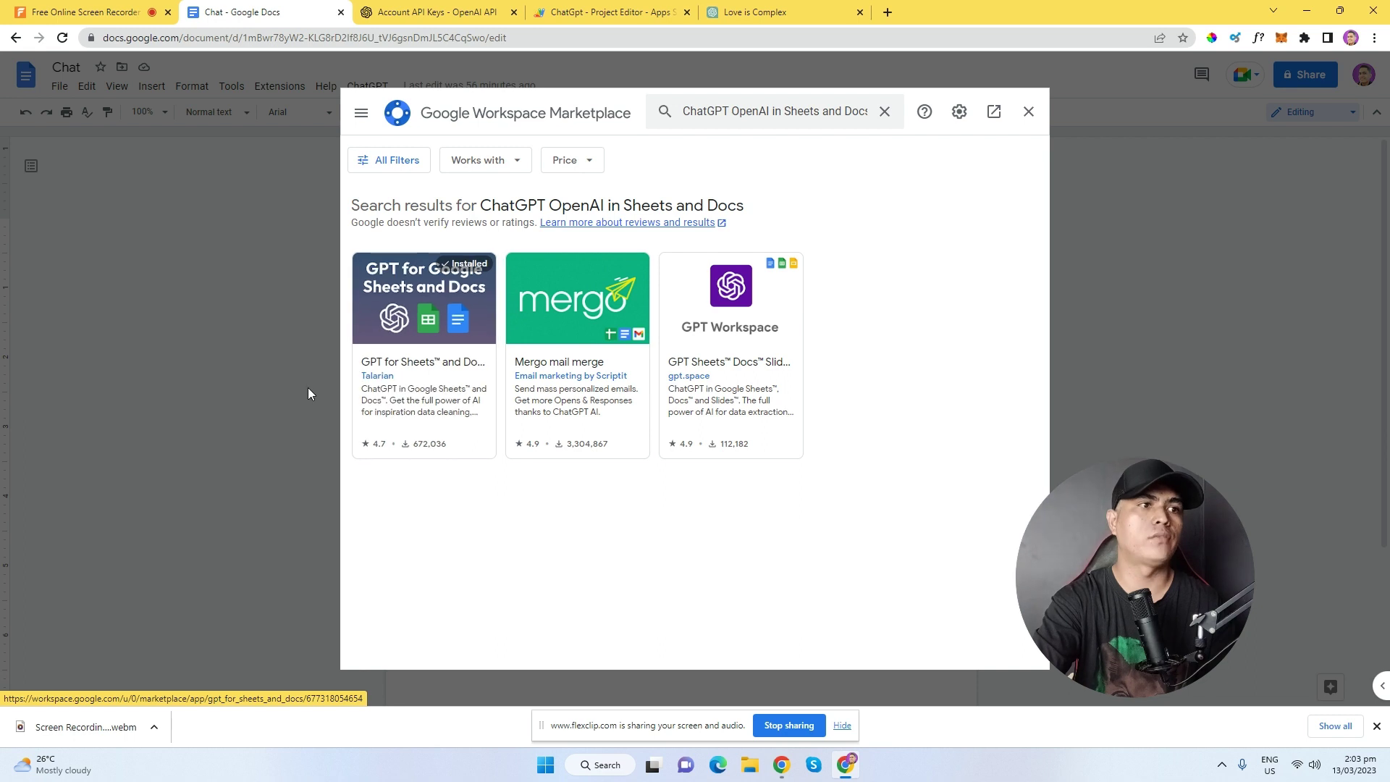
click(449, 381)
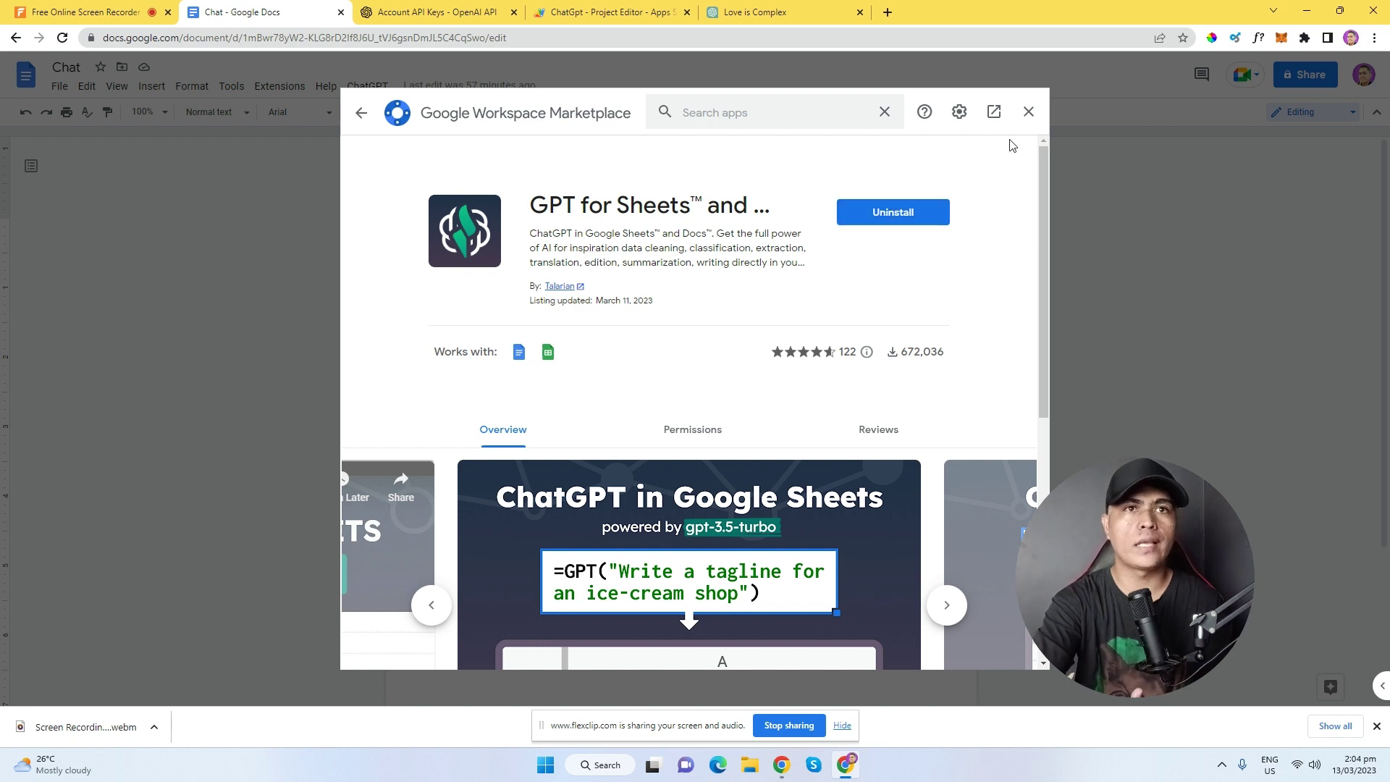
click(1028, 112)
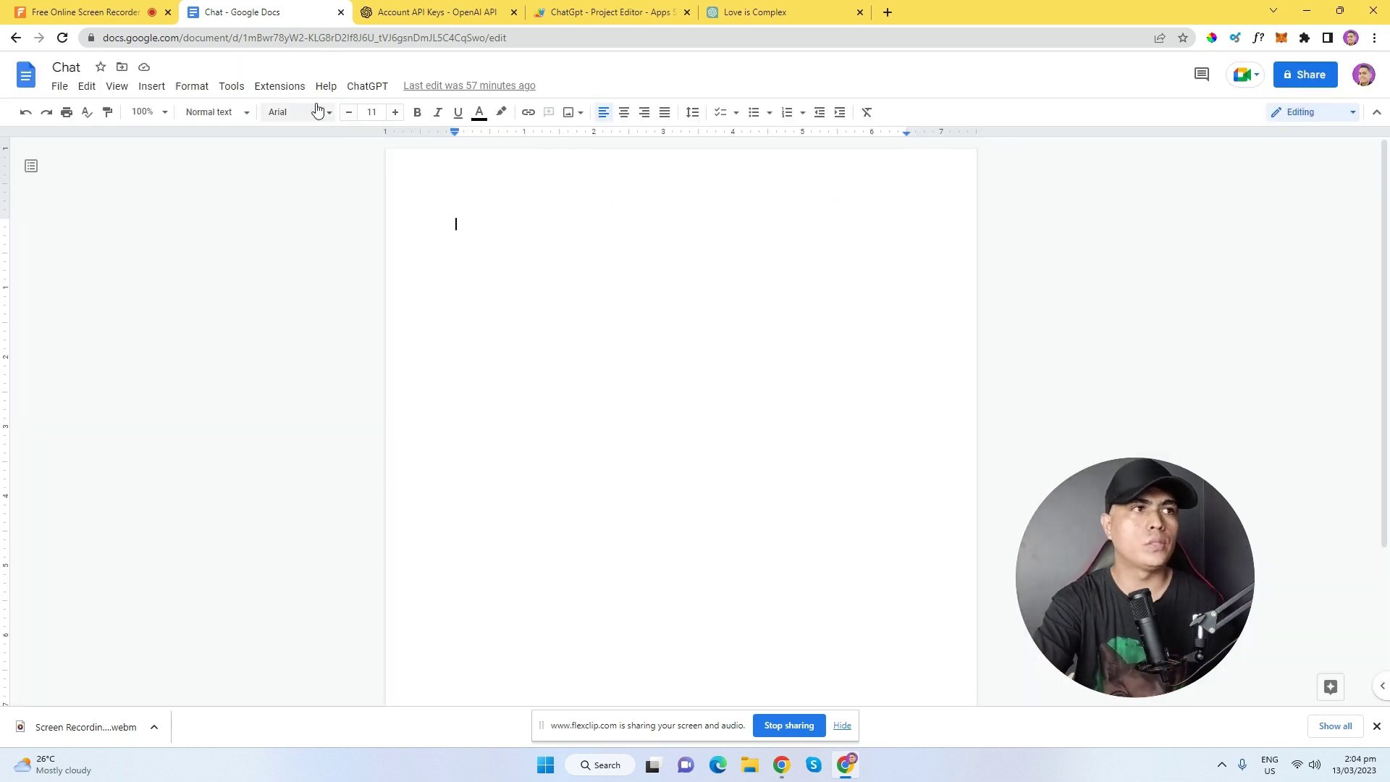
Open the API key settings of the GPT for Sheets and Docs add-on.
click(290, 94)
mouse_move(316, 176)
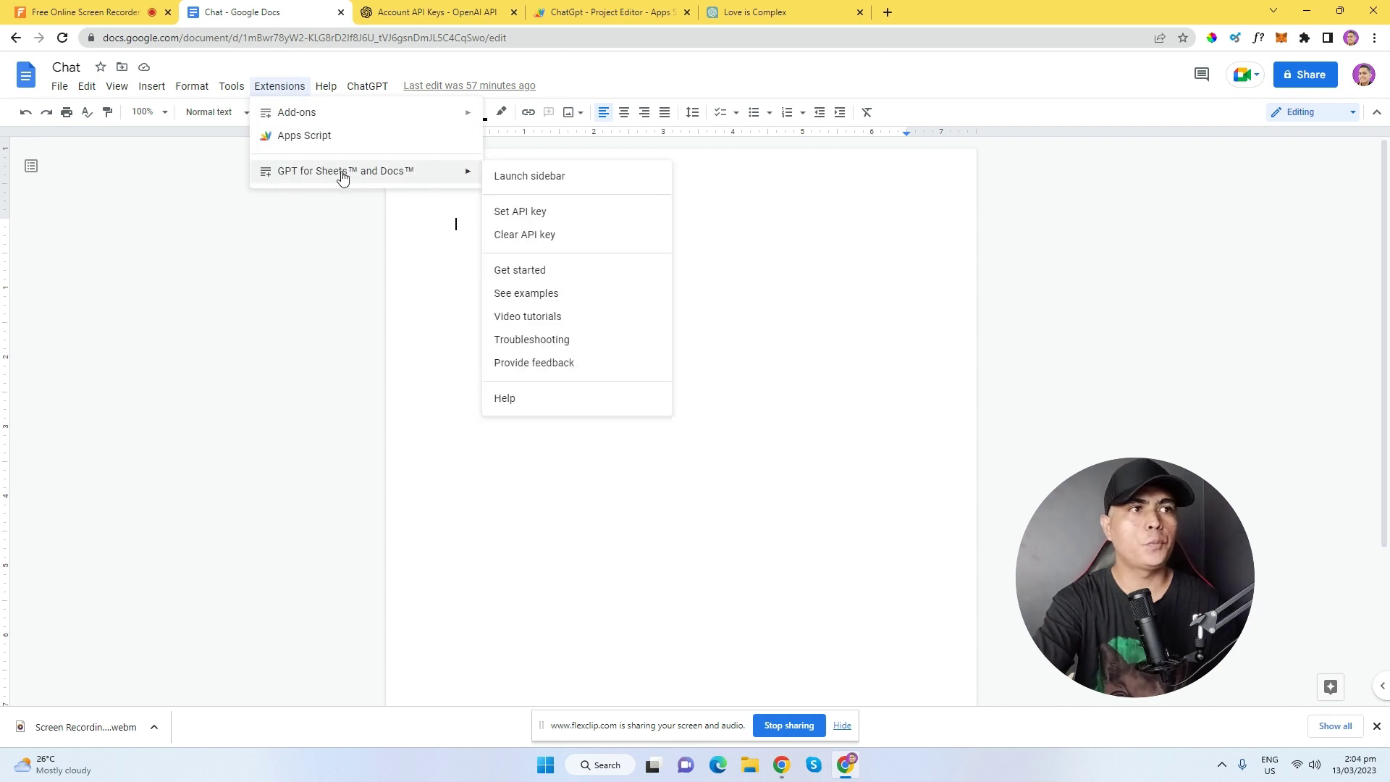
click(289, 92)
click(288, 95)
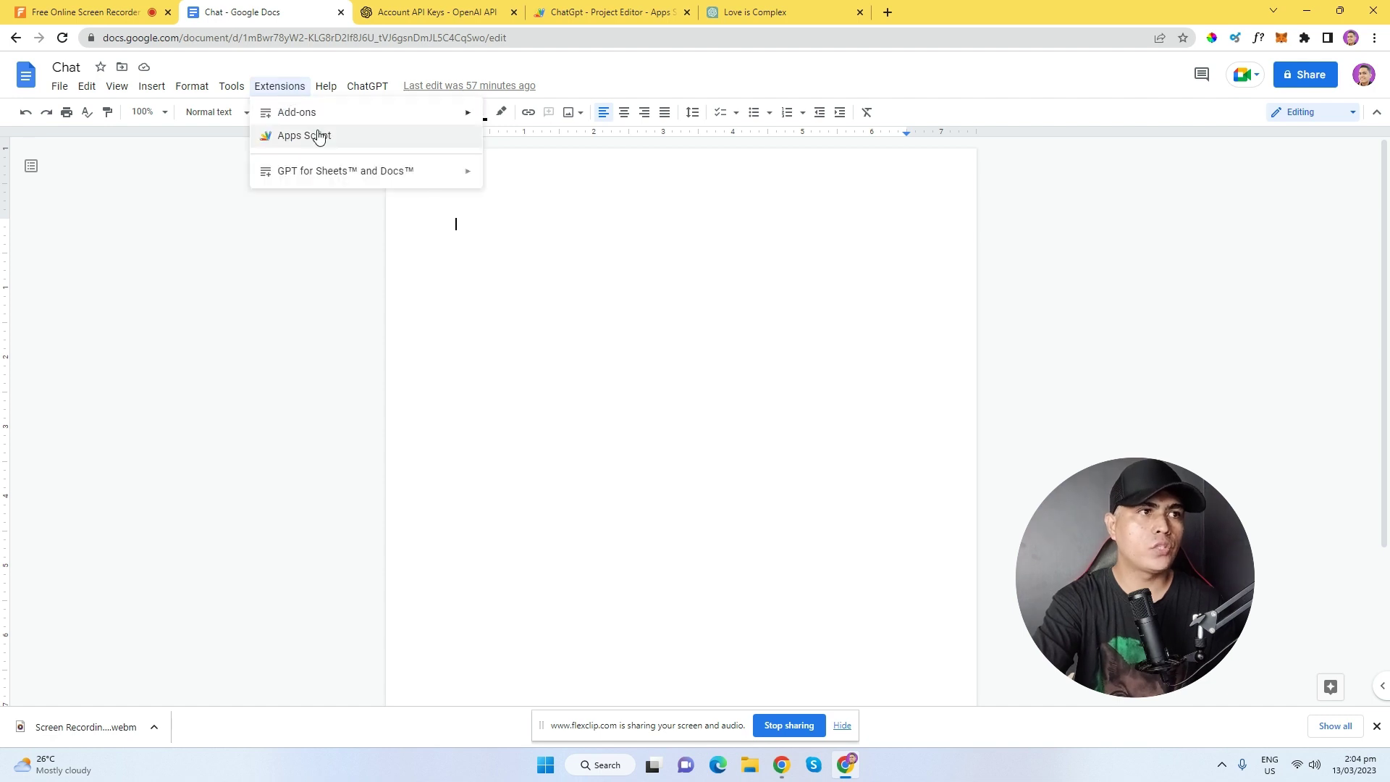
mouse_move(324, 178)
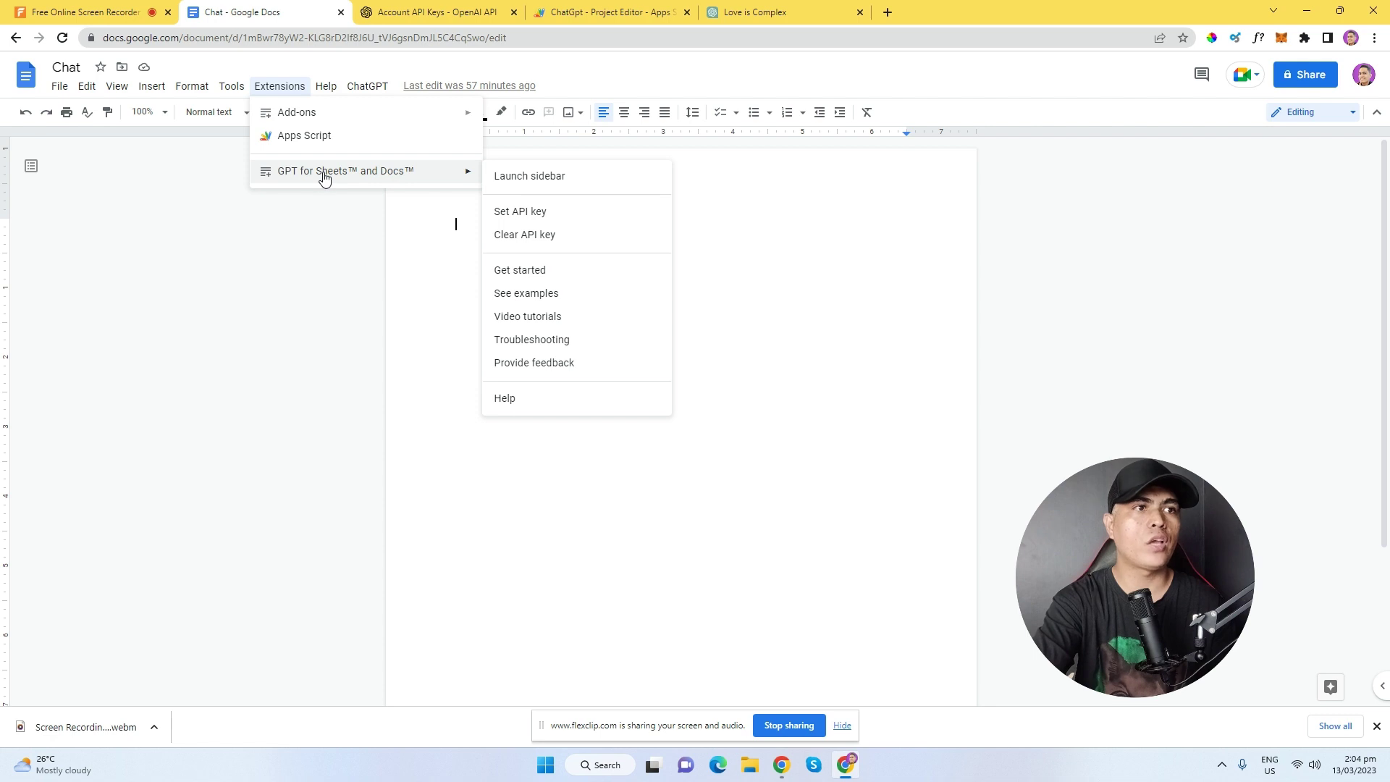
click(530, 218)
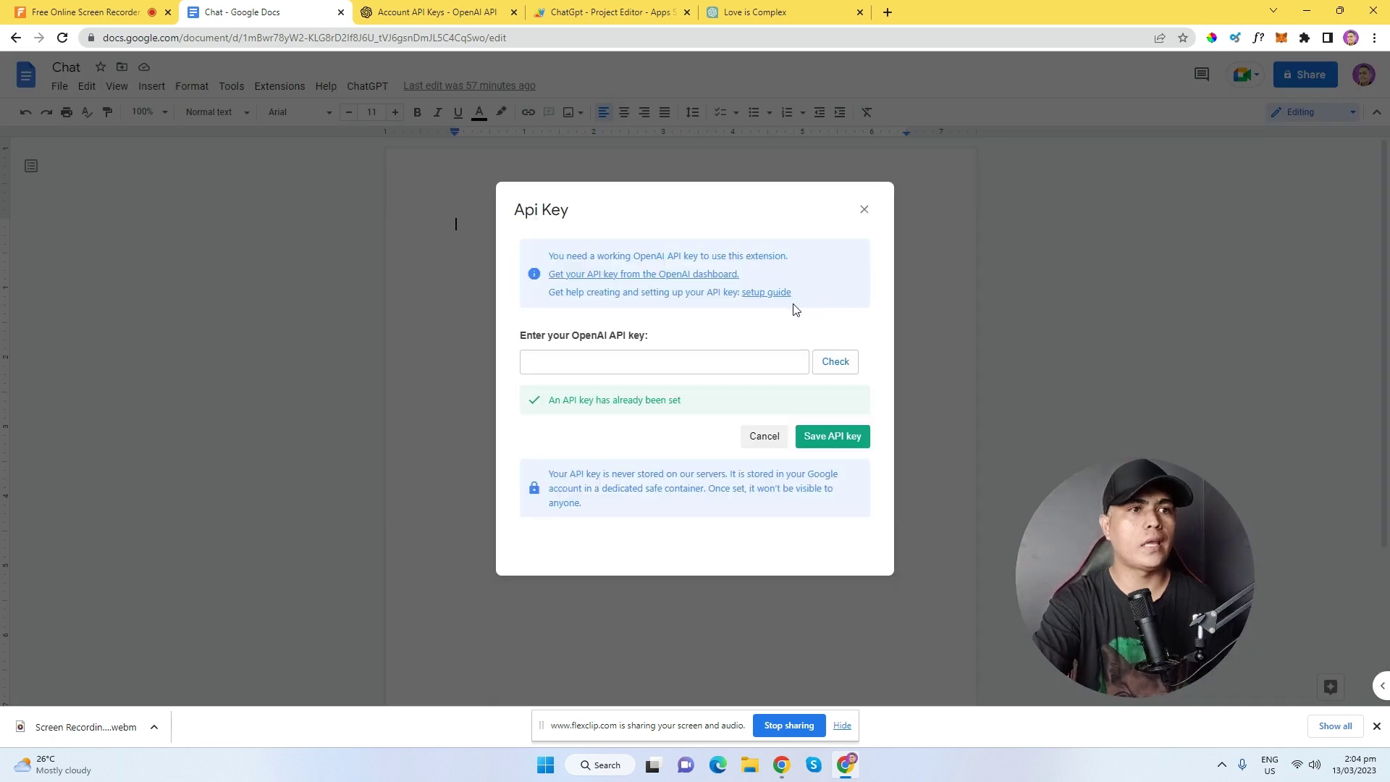
Go to the OpenAI dashboard linked in the Api Key dialog, create a new secret key and copy it.
click(637, 275)
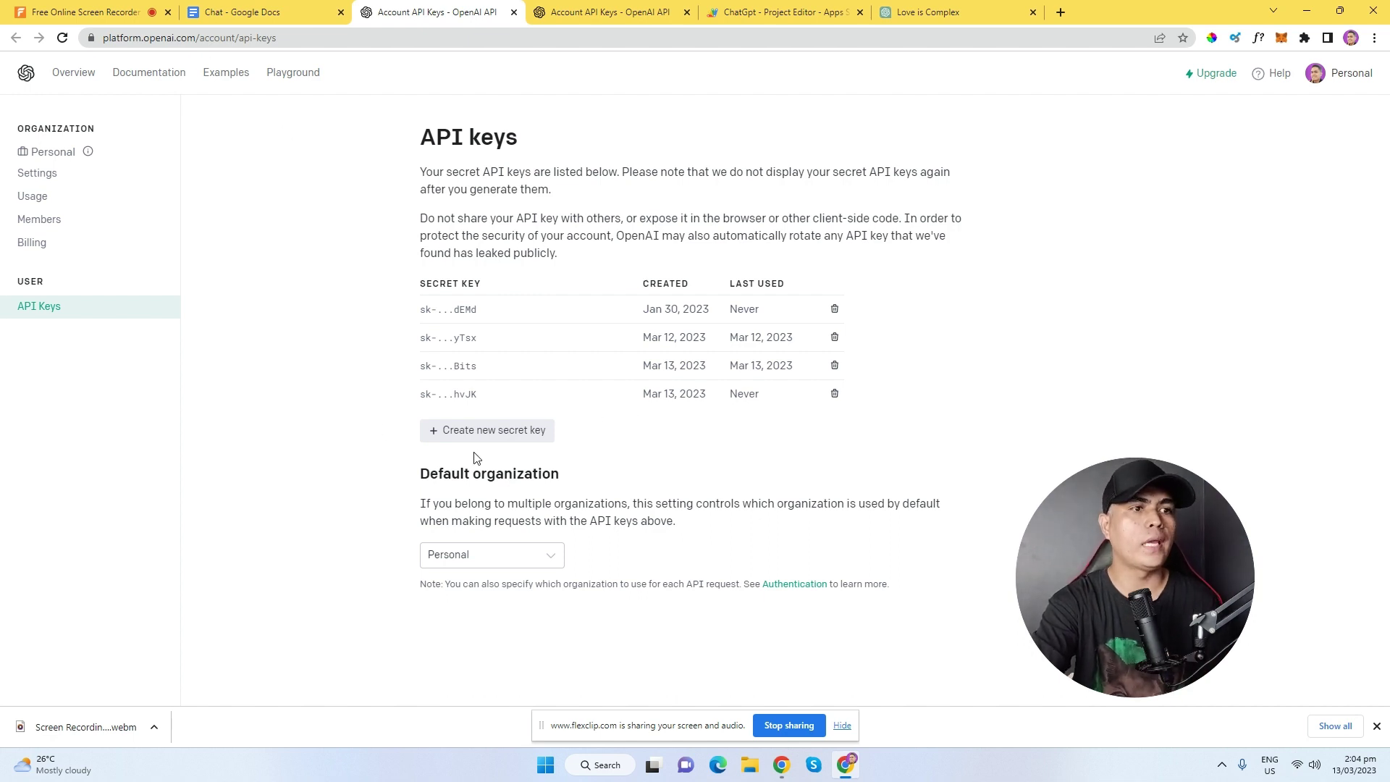
click(507, 434)
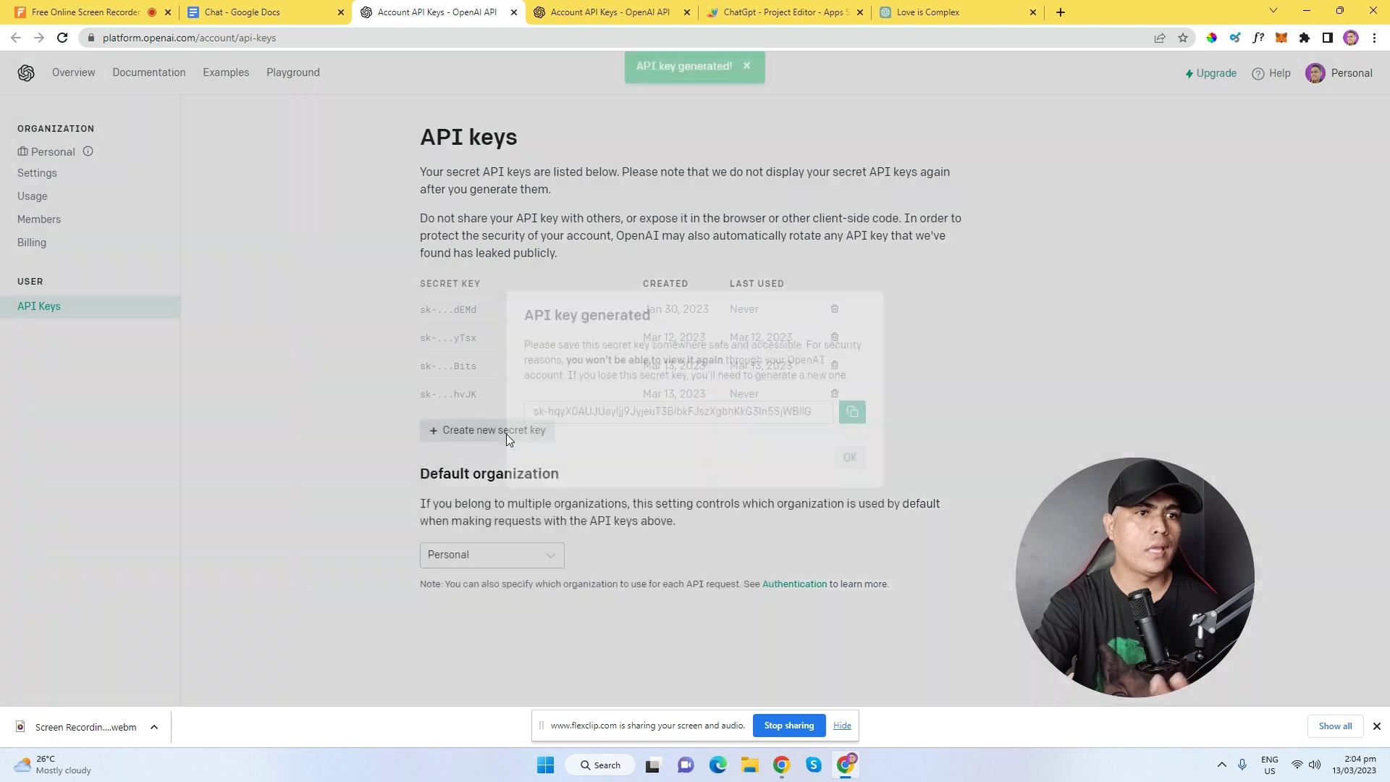
click(852, 402)
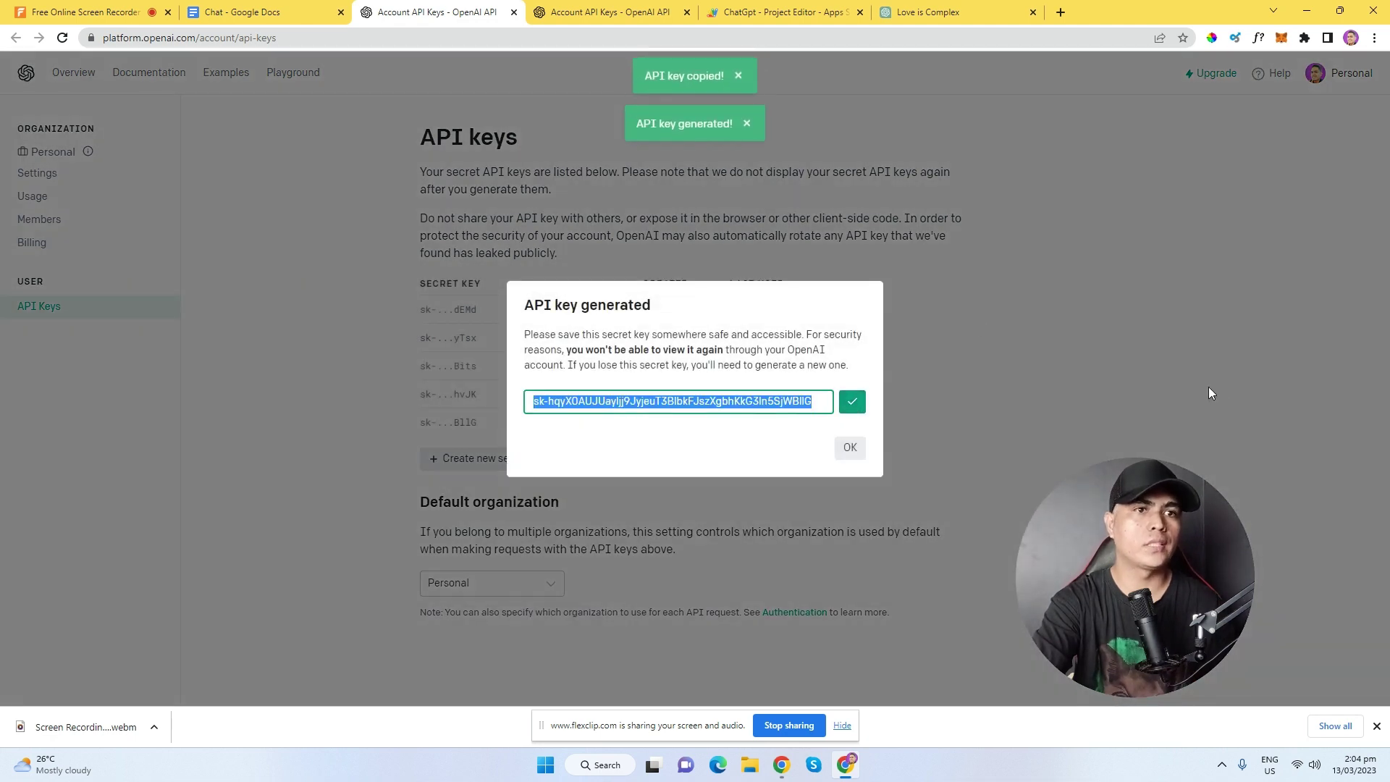
Back in the Chat document, paste the OpenAI API key into the Api Key dialog, check its validity and save it.
key(ctrl+shift+Tab)
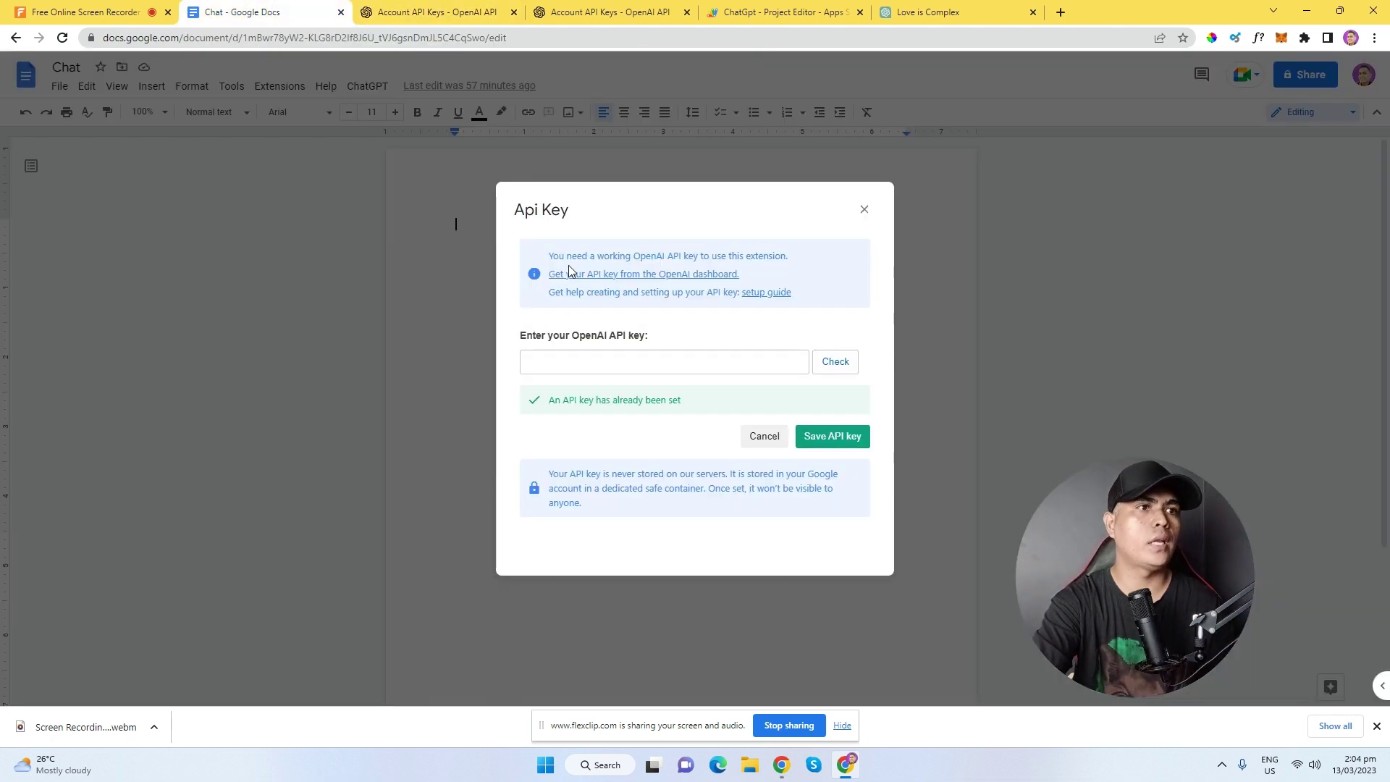
click(624, 360)
key(ctrl+v)
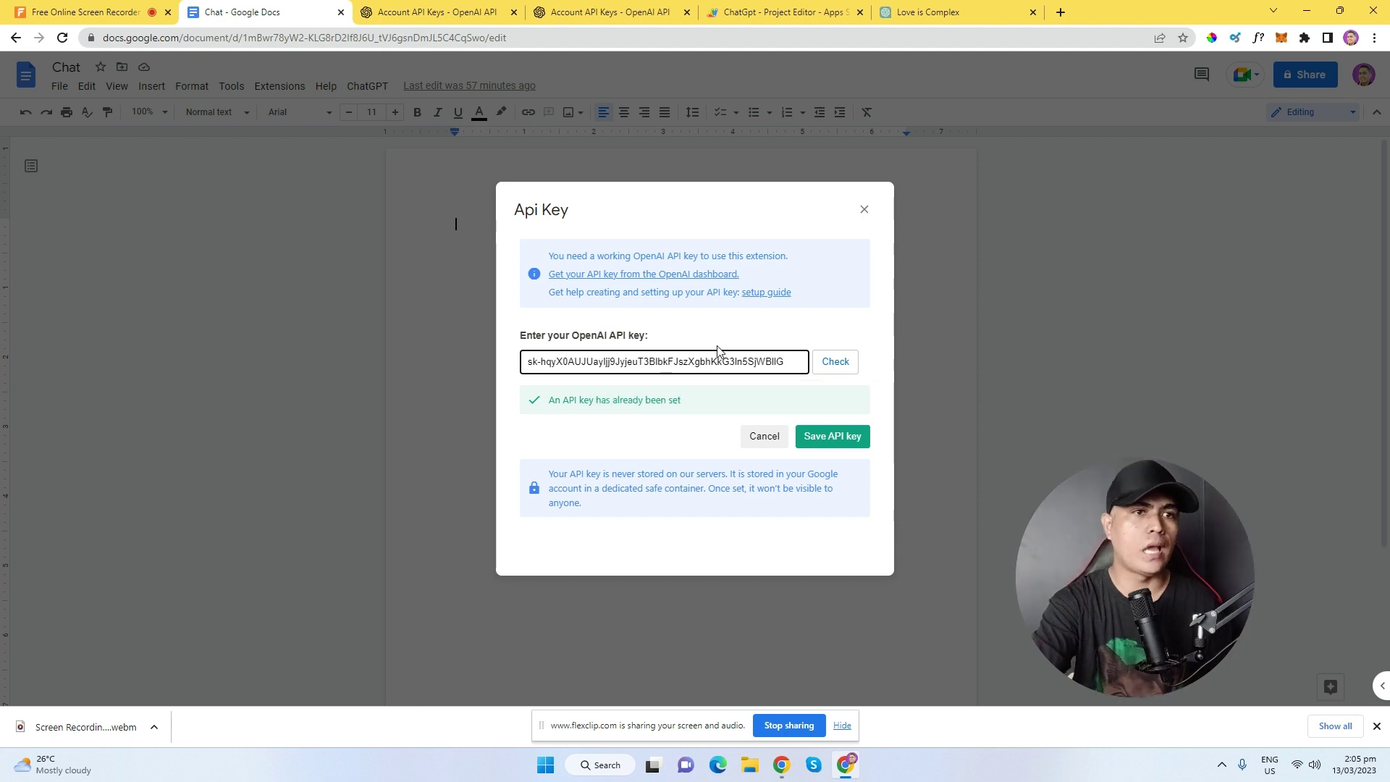
click(850, 367)
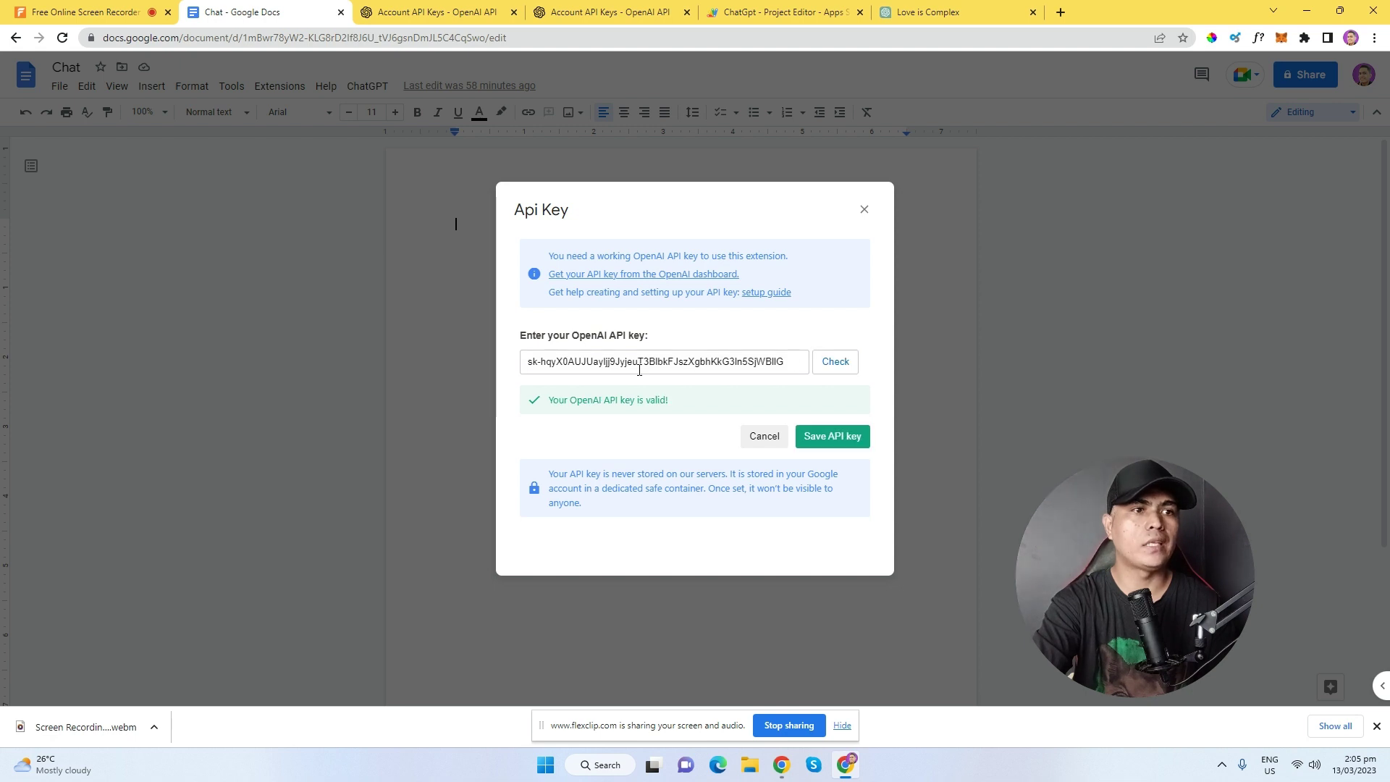
drag(545, 406, 689, 411)
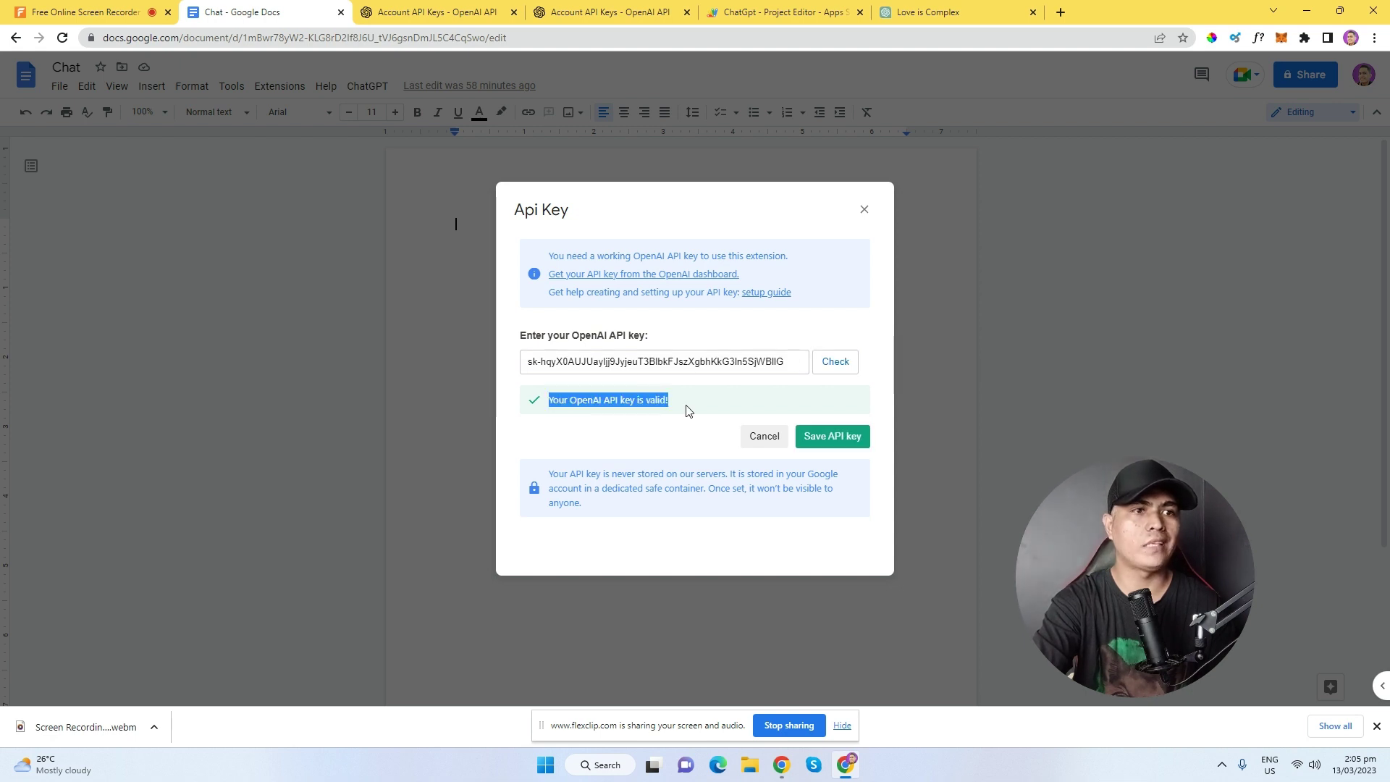
click(829, 438)
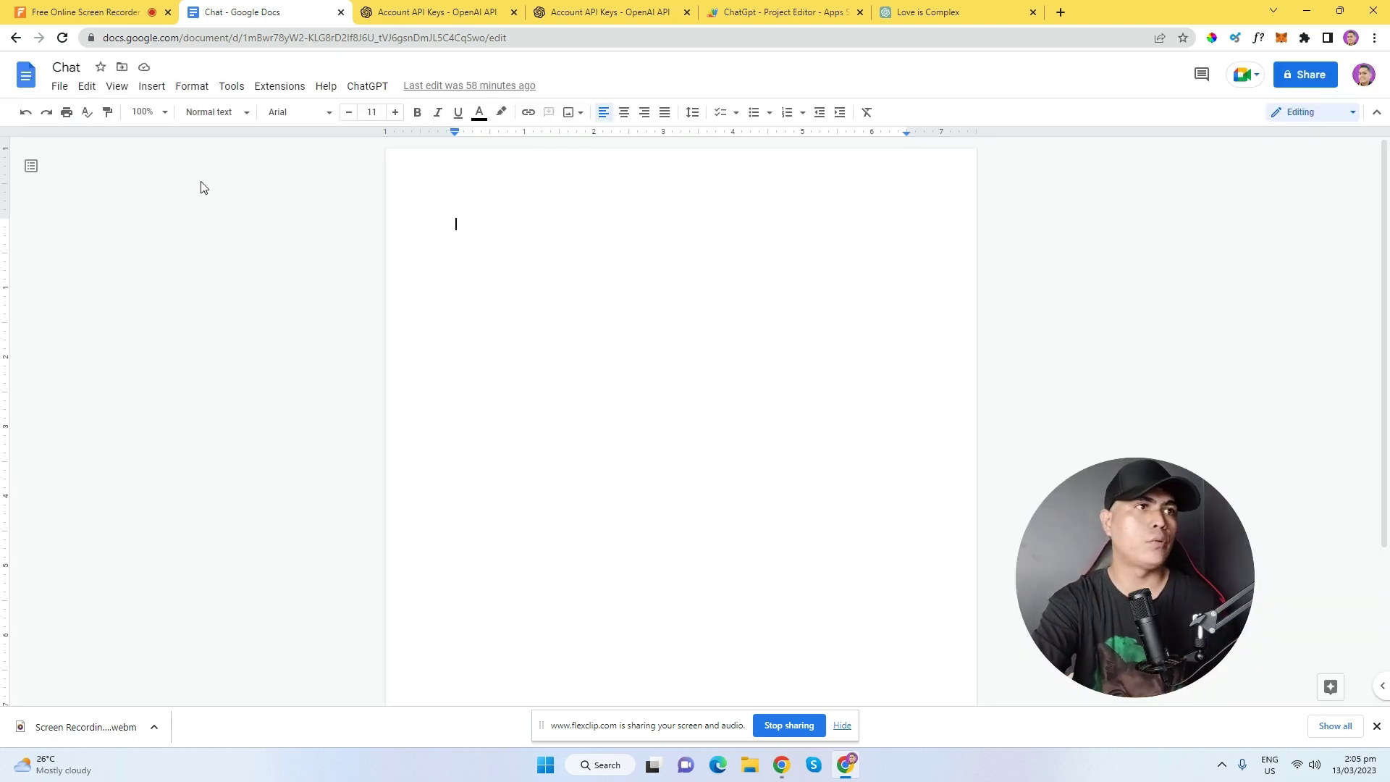
Launch the GPT for Sheets and Docs sidebar and submit the custom prompt "write me 40 words about love".
click(295, 94)
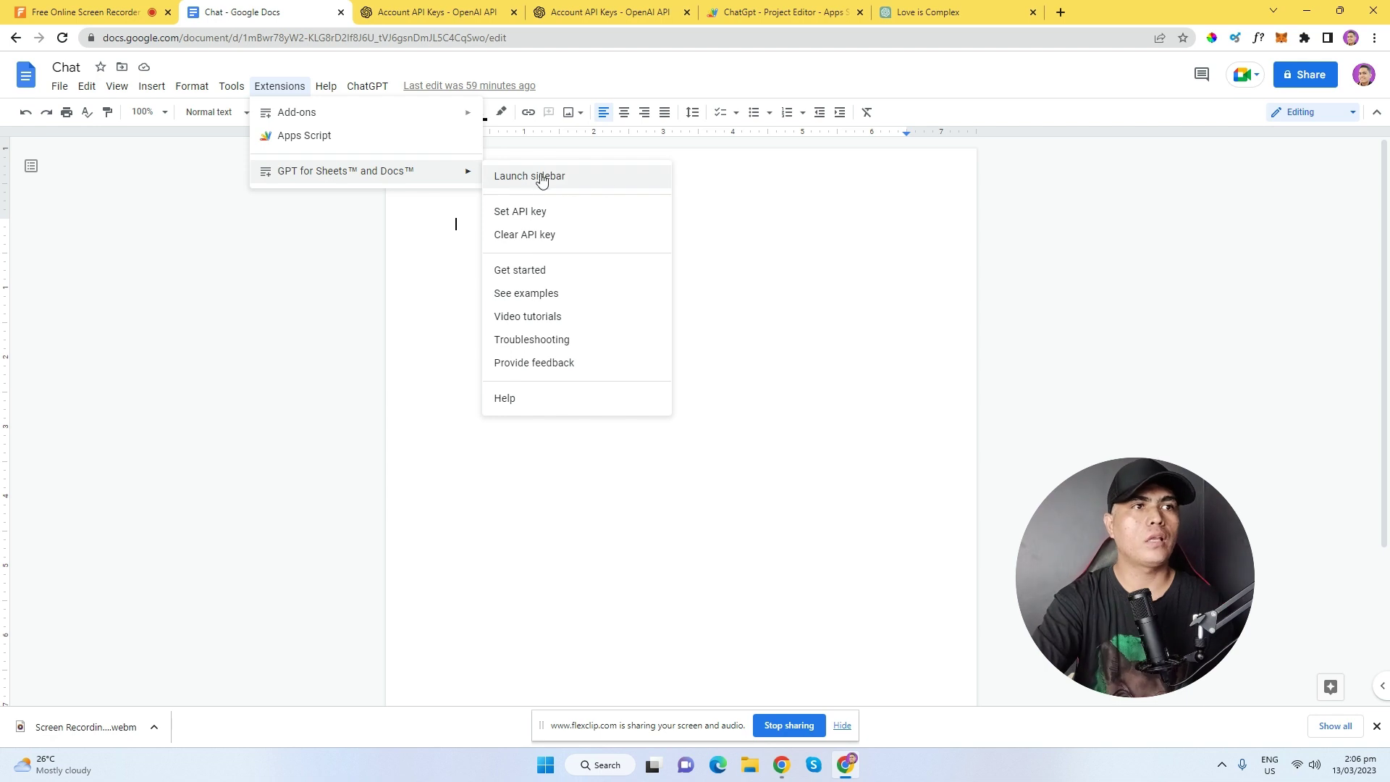
click(623, 179)
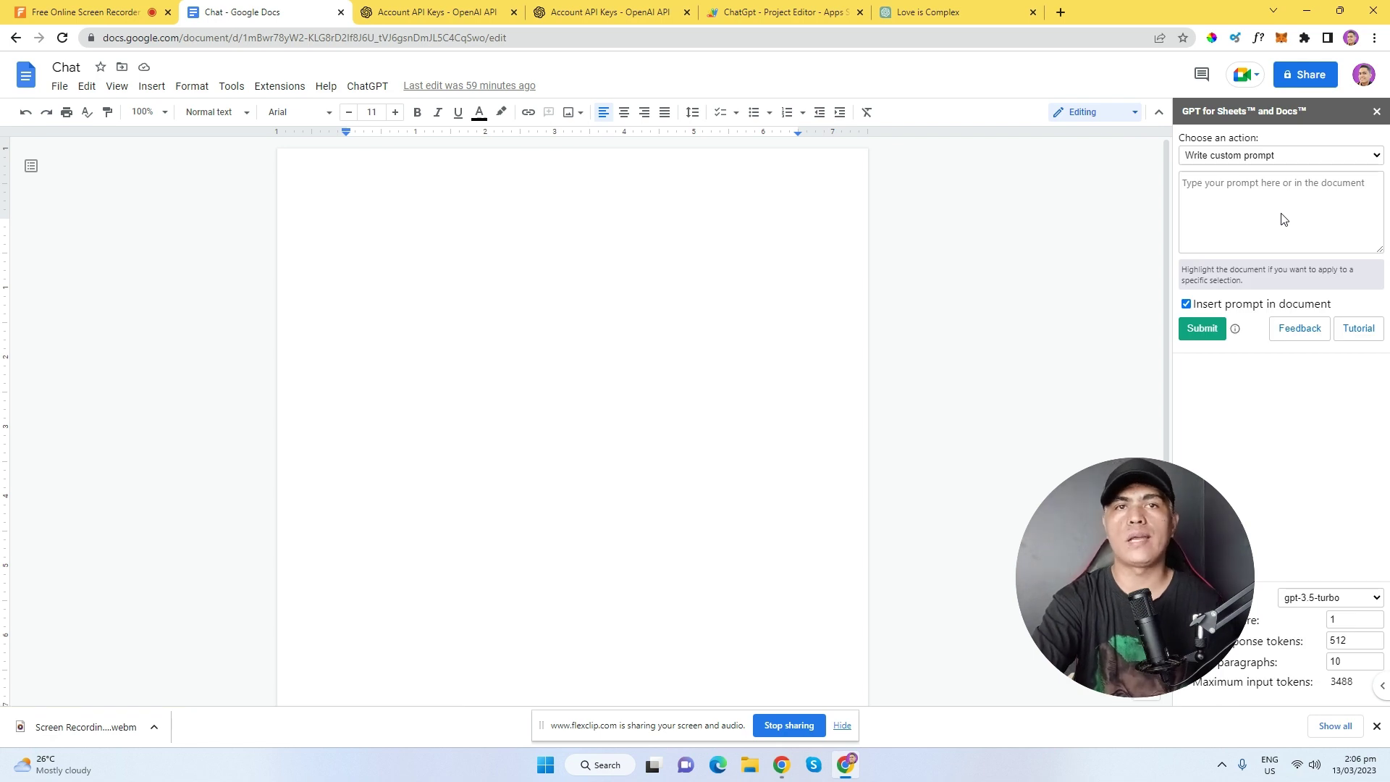
click(1236, 157)
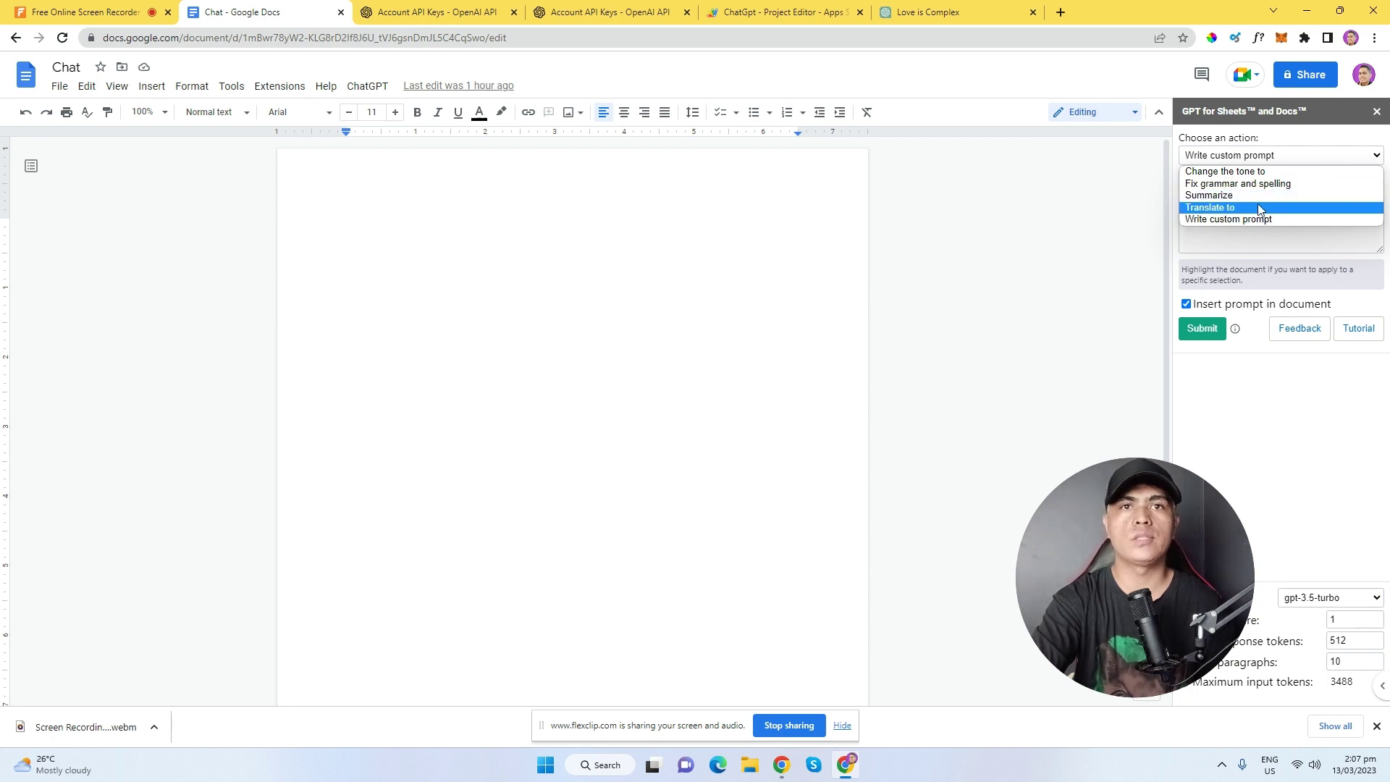
click(1239, 220)
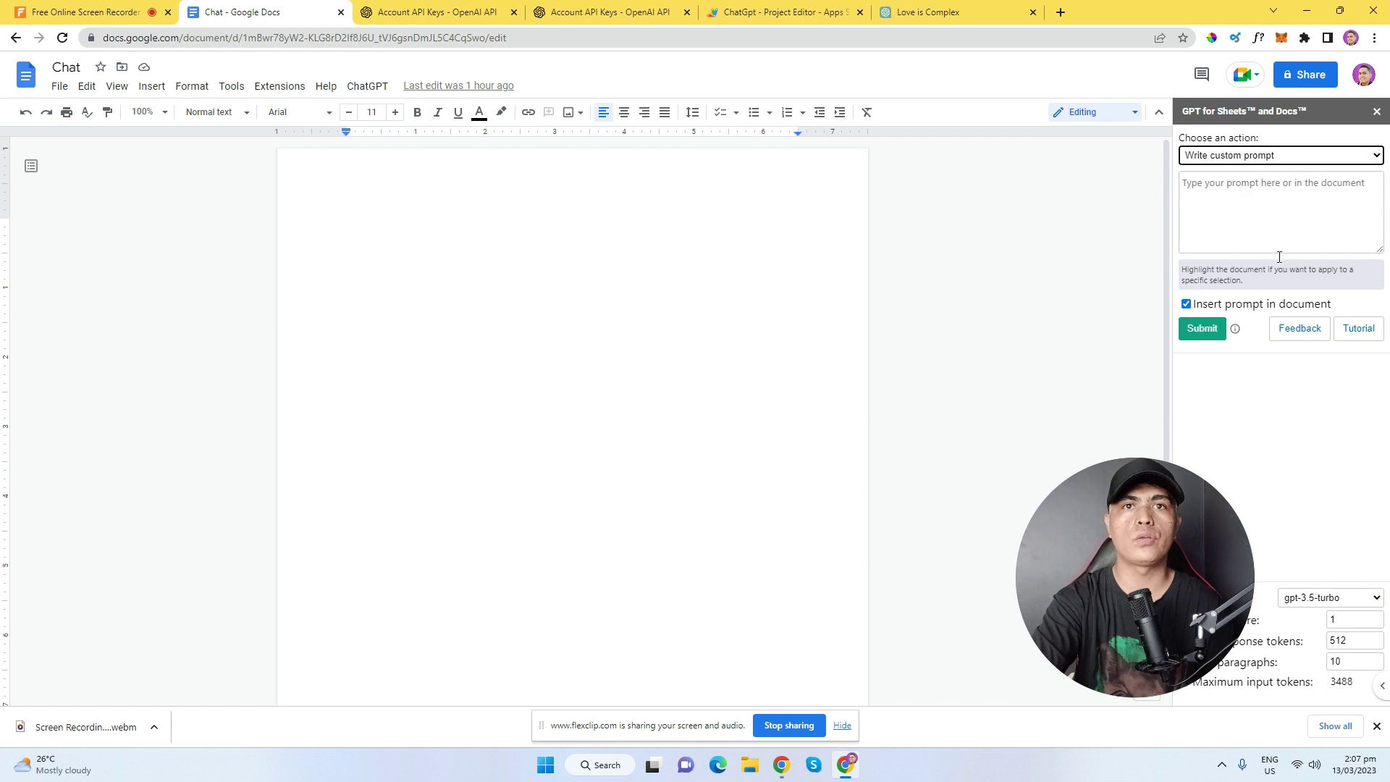
click(1221, 215)
key(ctrl+v)
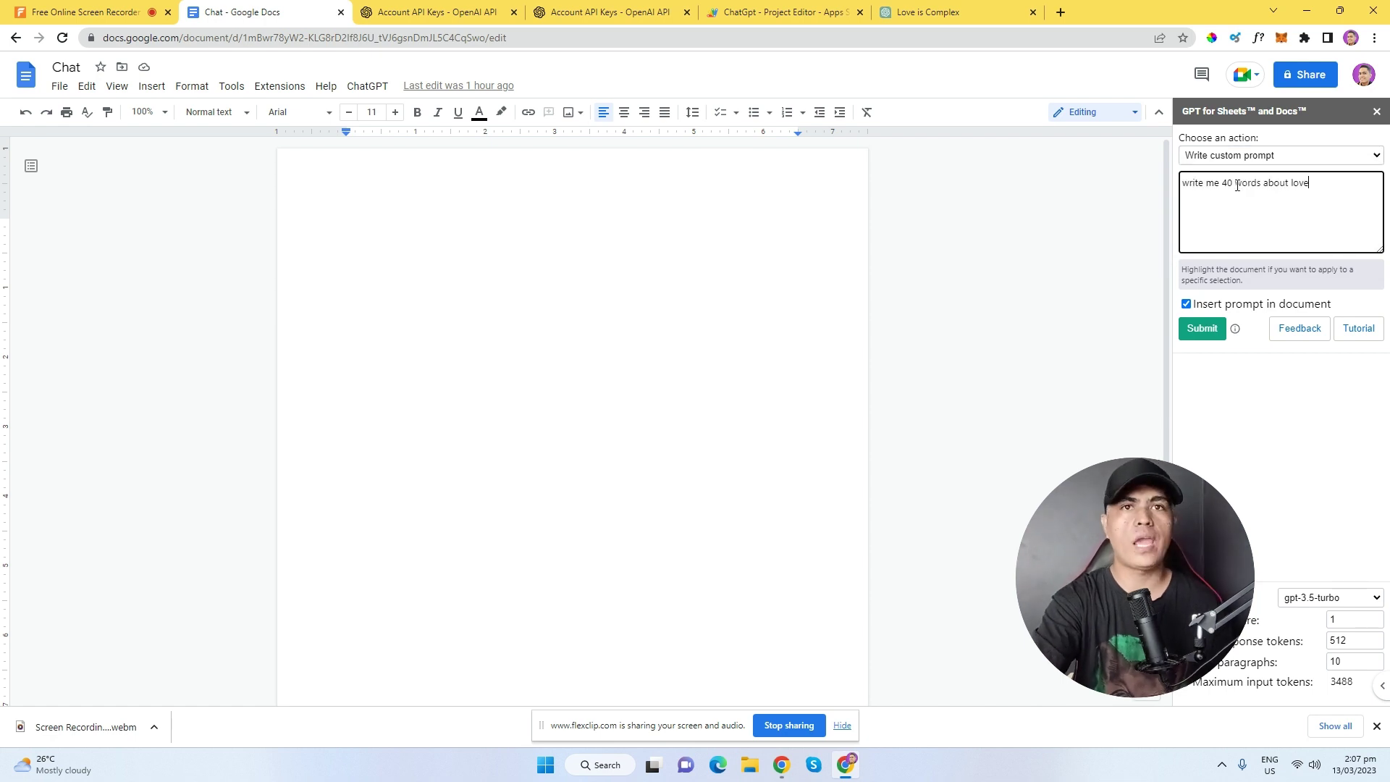
click(1203, 327)
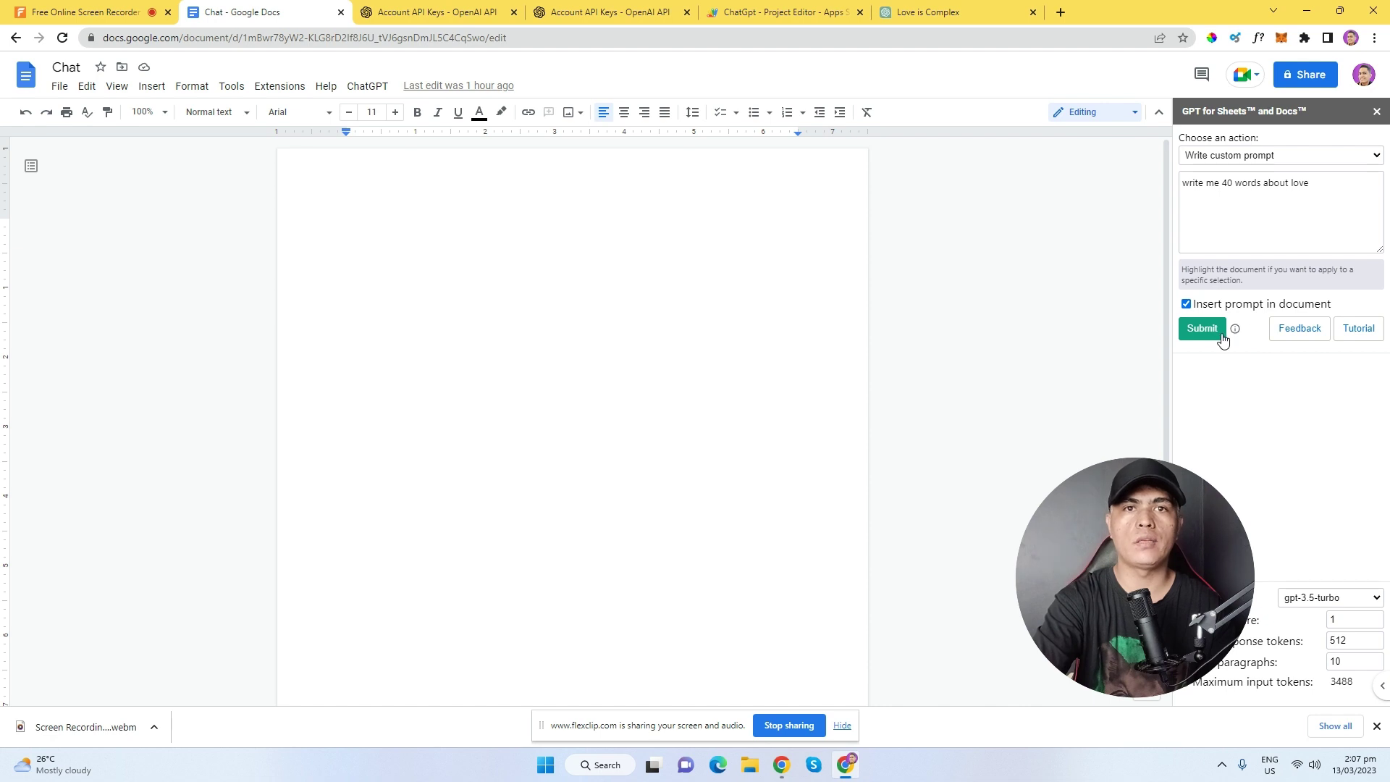
click(1202, 328)
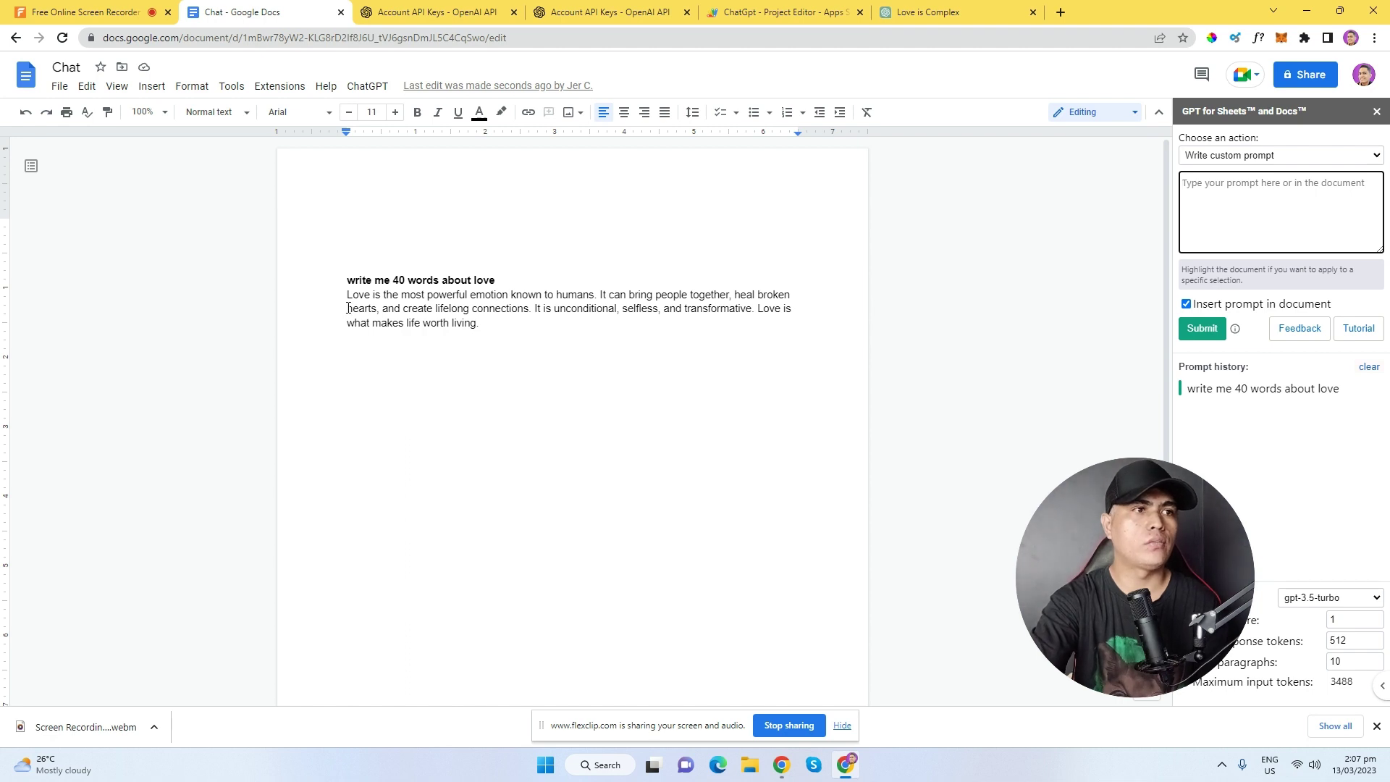
Review the generated paragraph, ChatGPT's Apps Script instructions and the OpenAI API keys page, and return to the Chat document.
drag(348, 308, 524, 335)
click(540, 336)
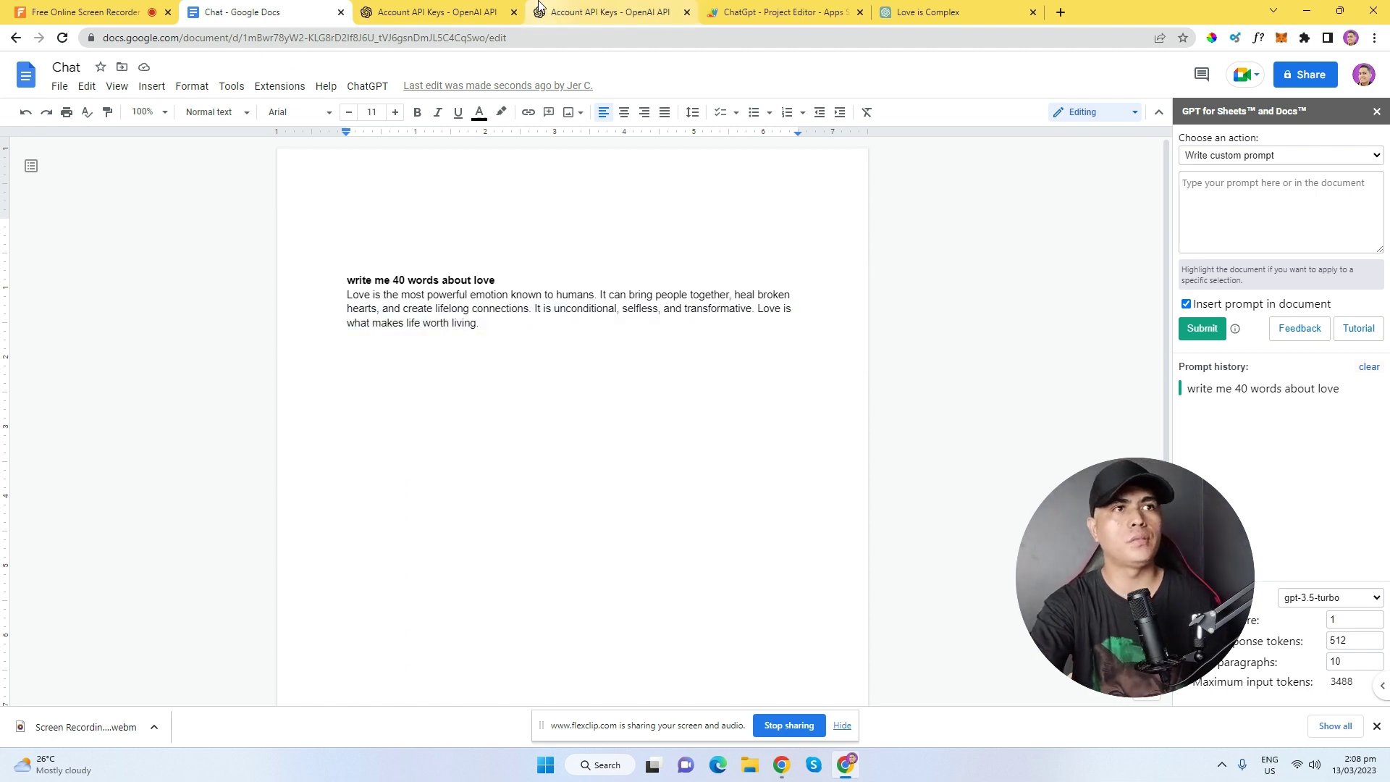
click(788, 10)
click(928, 11)
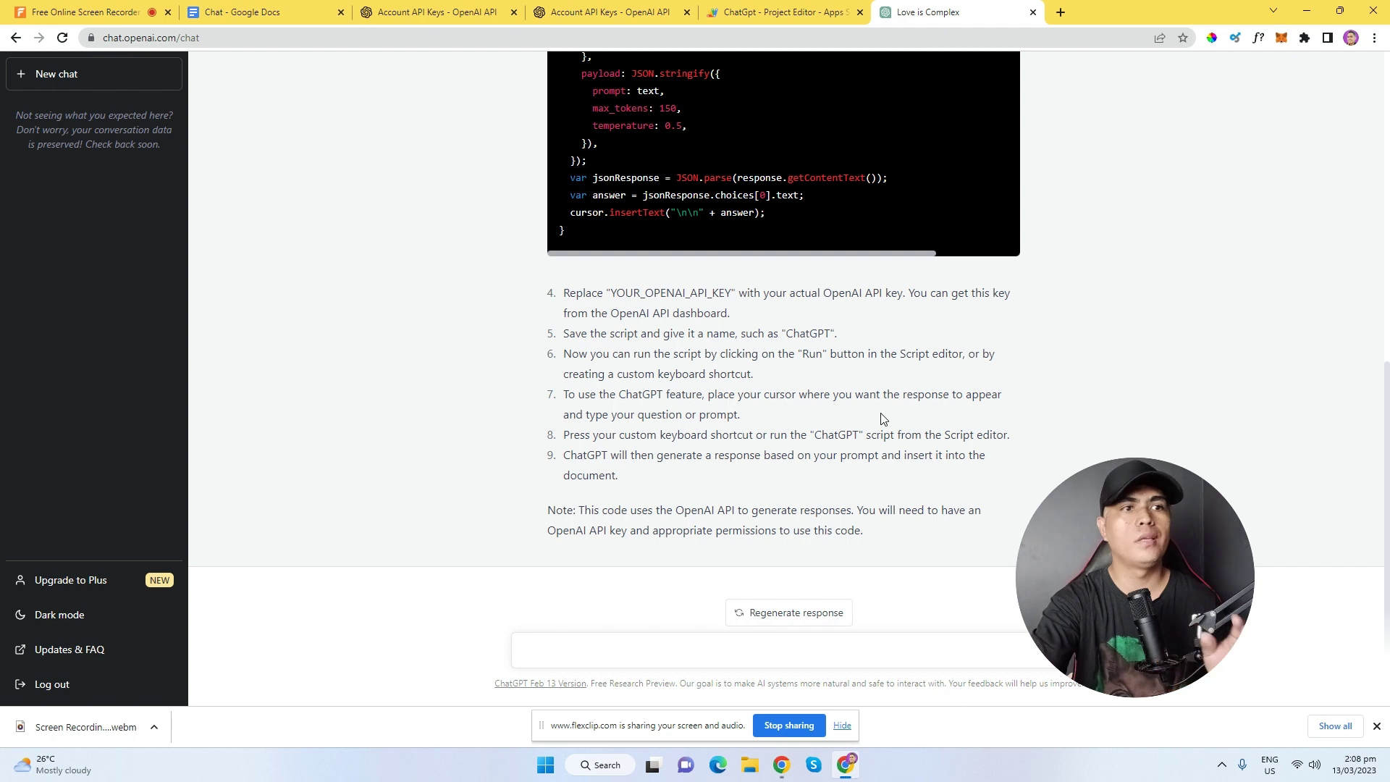
scroll(932, 391, up, 6)
scroll(930, 388, up, 1)
drag(585, 141, 1010, 265)
click(436, 12)
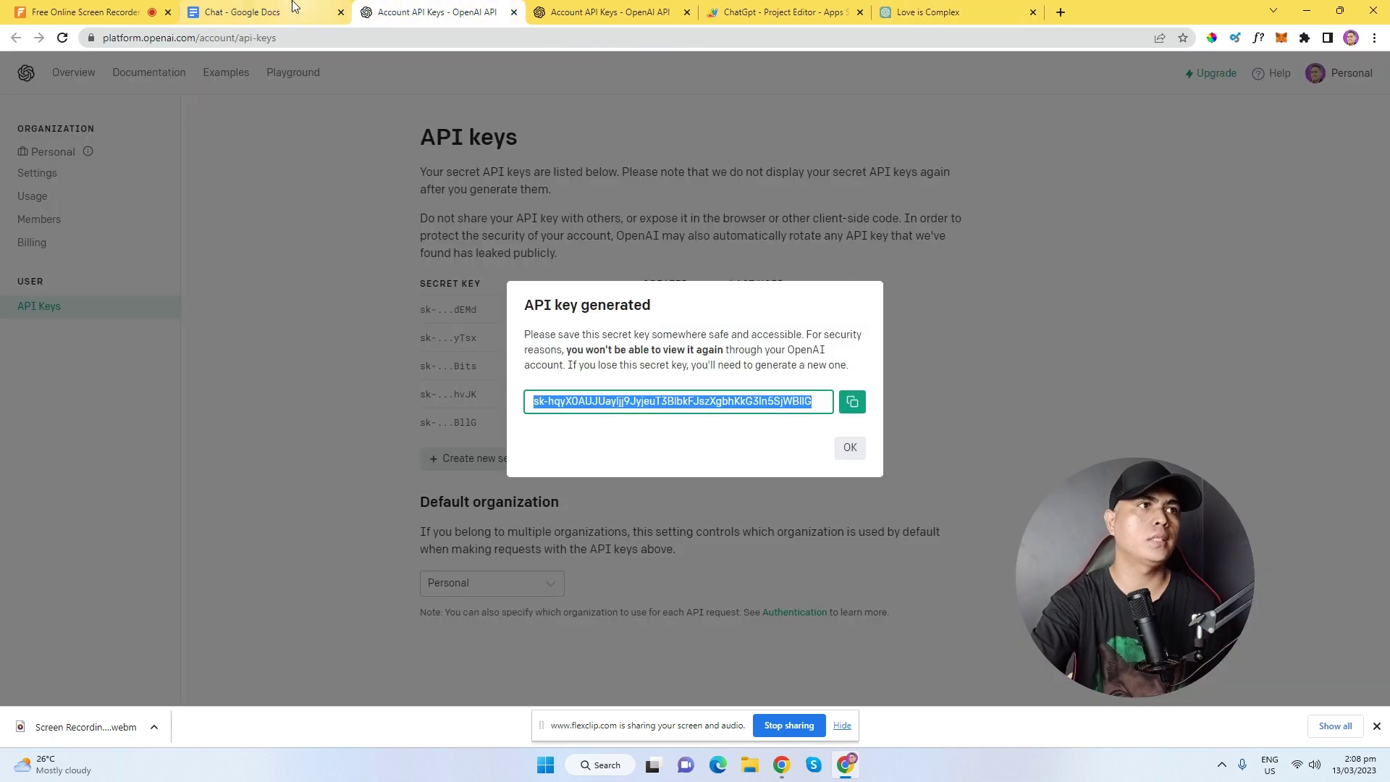
click(243, 12)
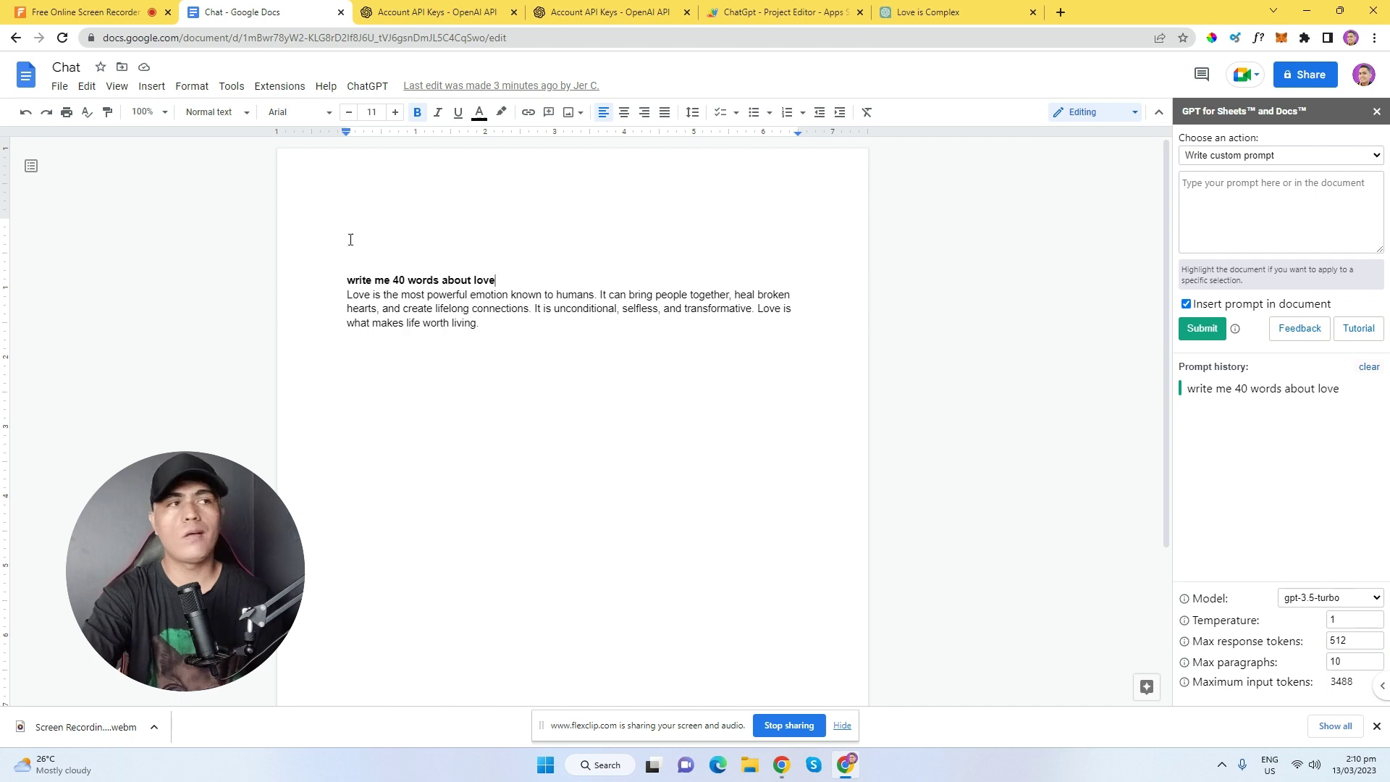
Examine the commands offered by GPT for Sheets and Docs and the models available in its sidebar.
click(279, 86)
mouse_move(341, 176)
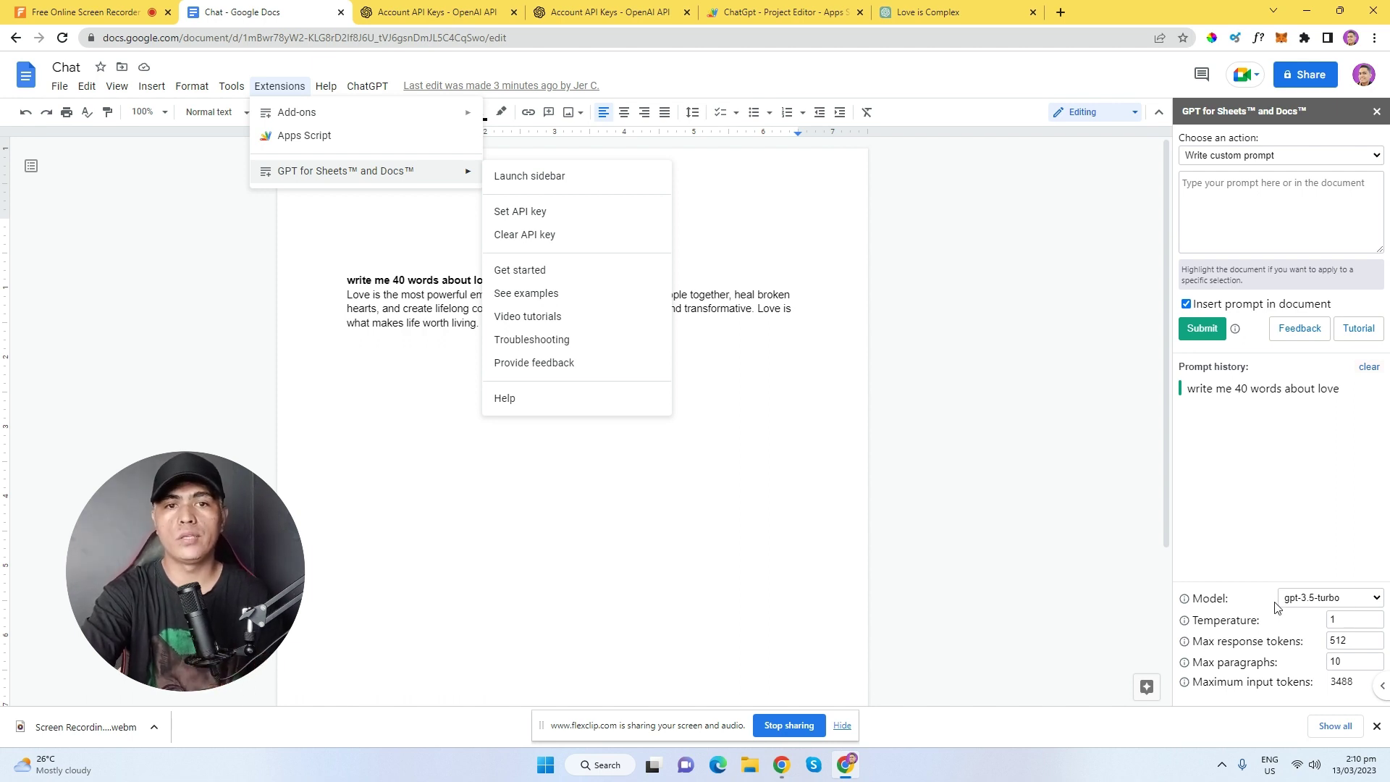
click(1203, 607)
click(1331, 598)
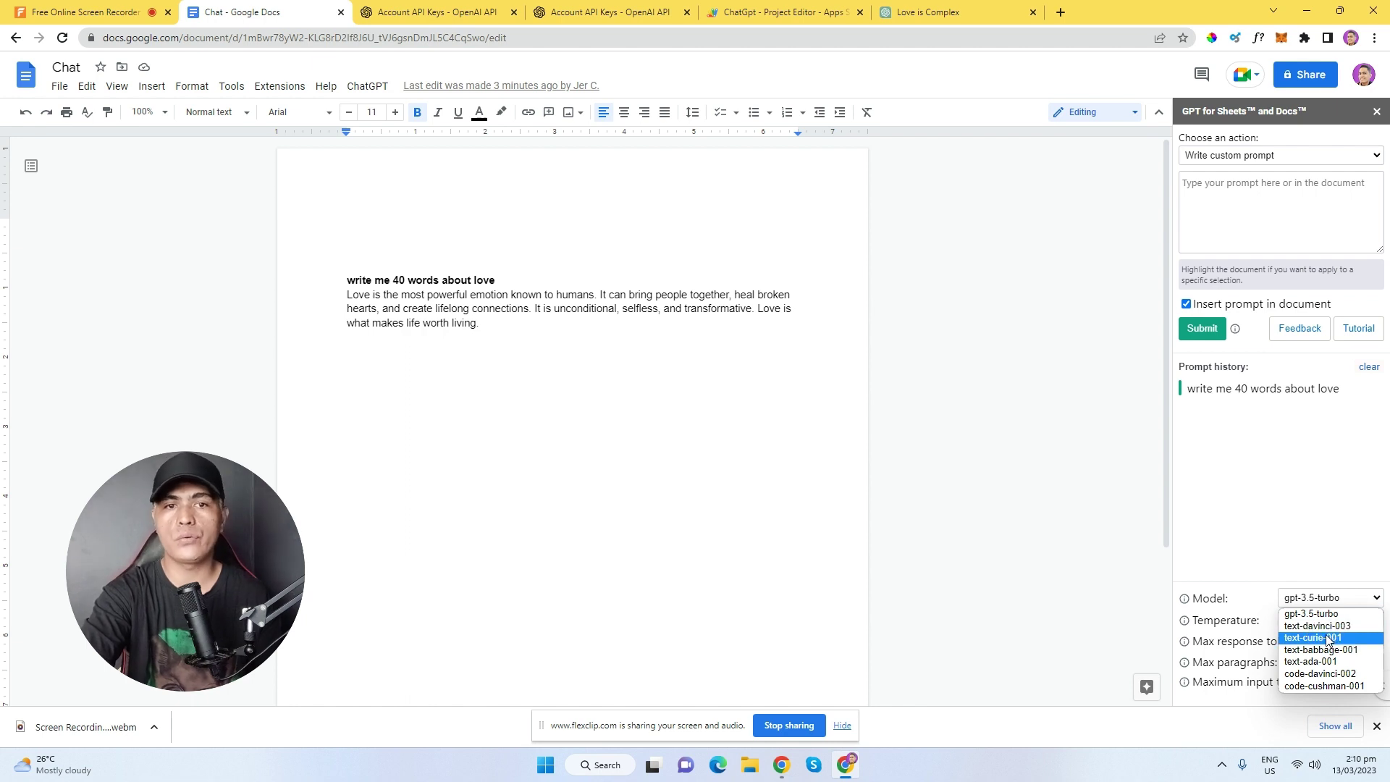
click(1265, 623)
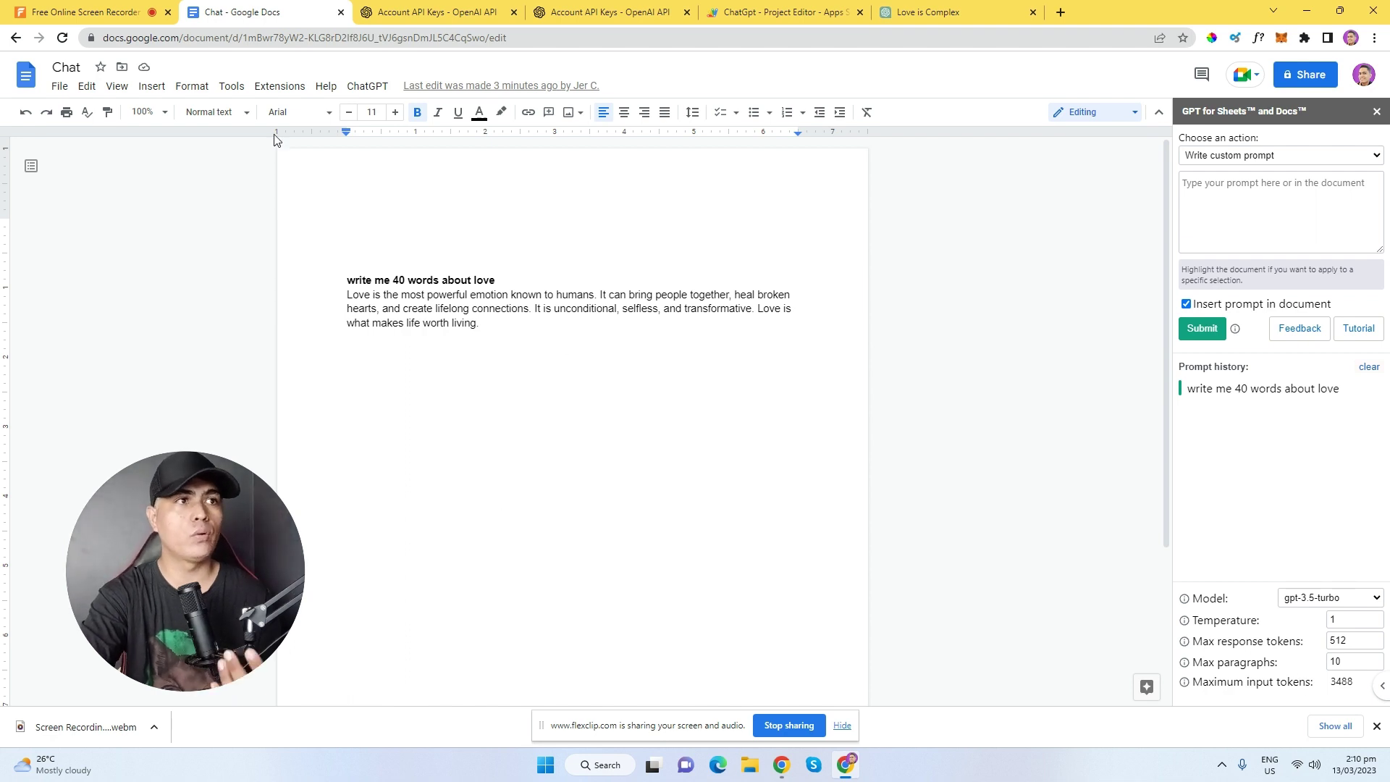
click(279, 87)
mouse_move(478, 171)
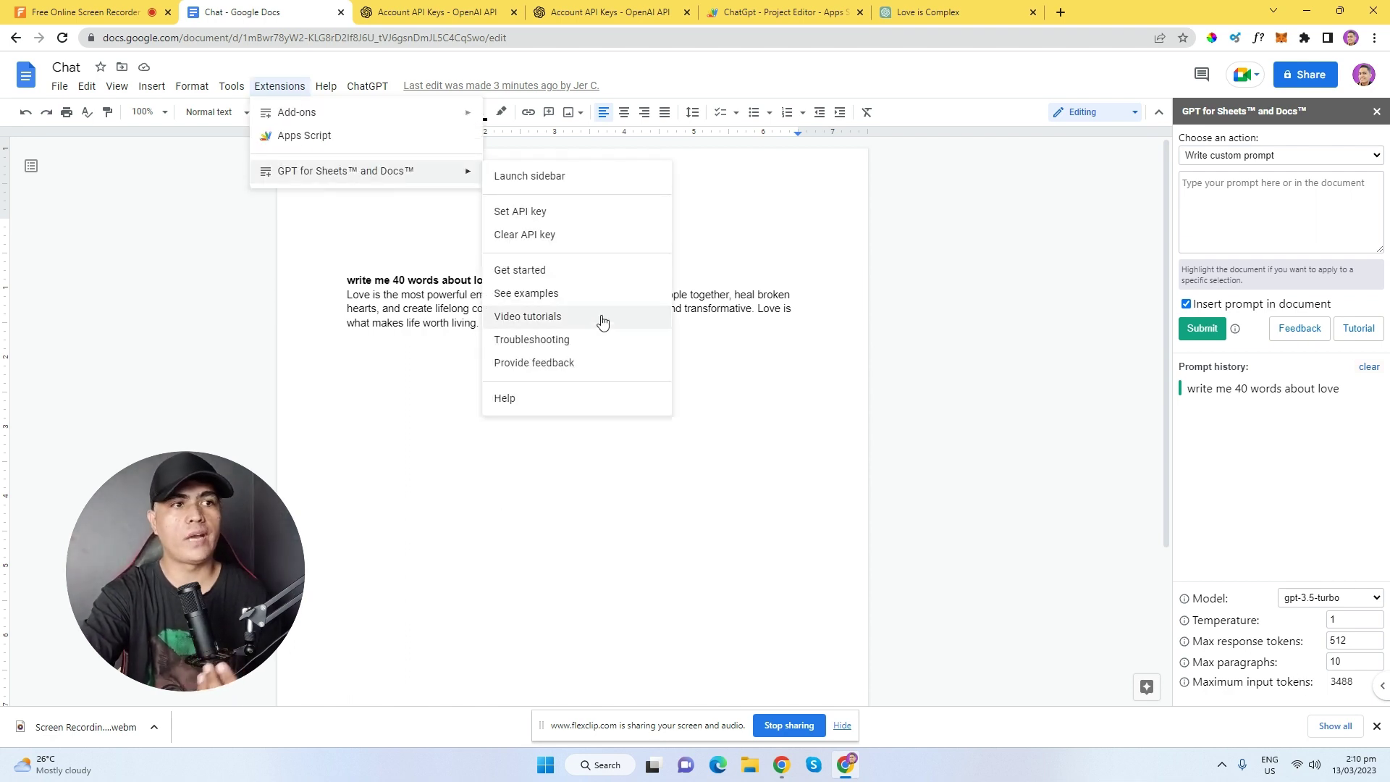